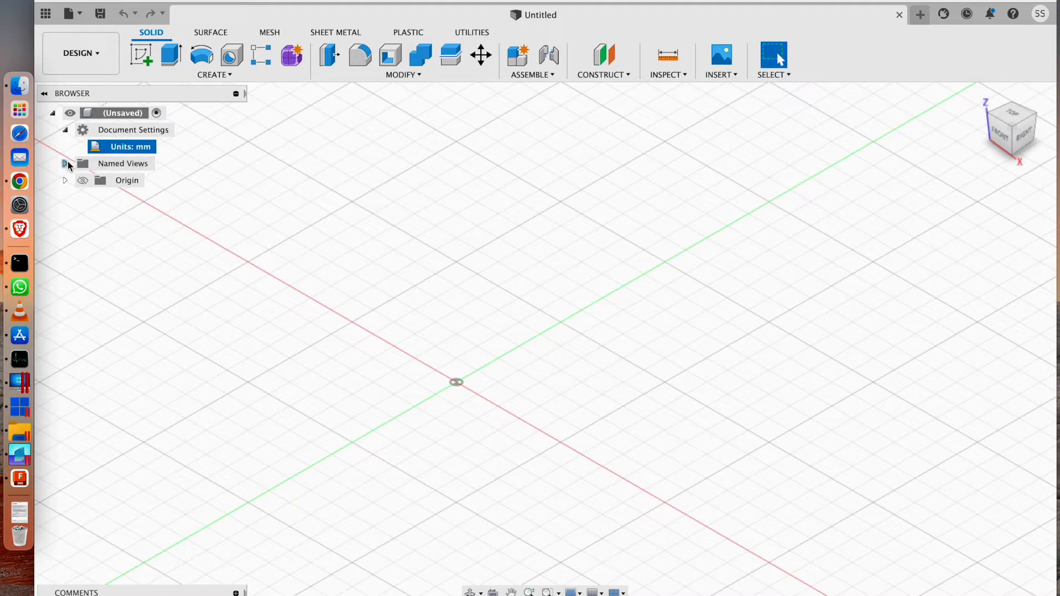
Show the origin planes and axes of the empty design and set it to the home view.
left_click(64, 163)
double_click(99, 198)
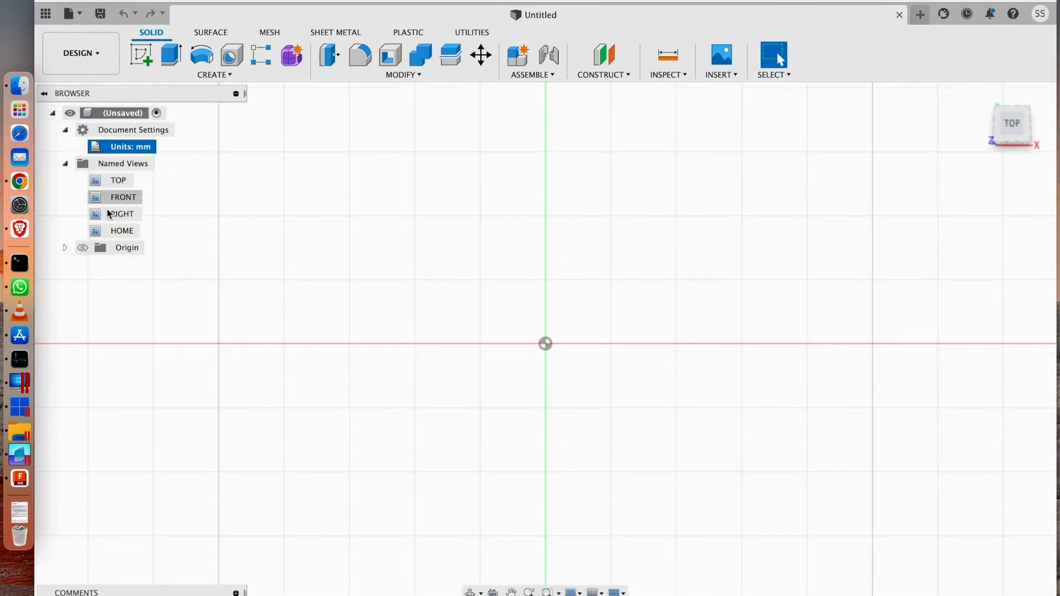
double_click(110, 231)
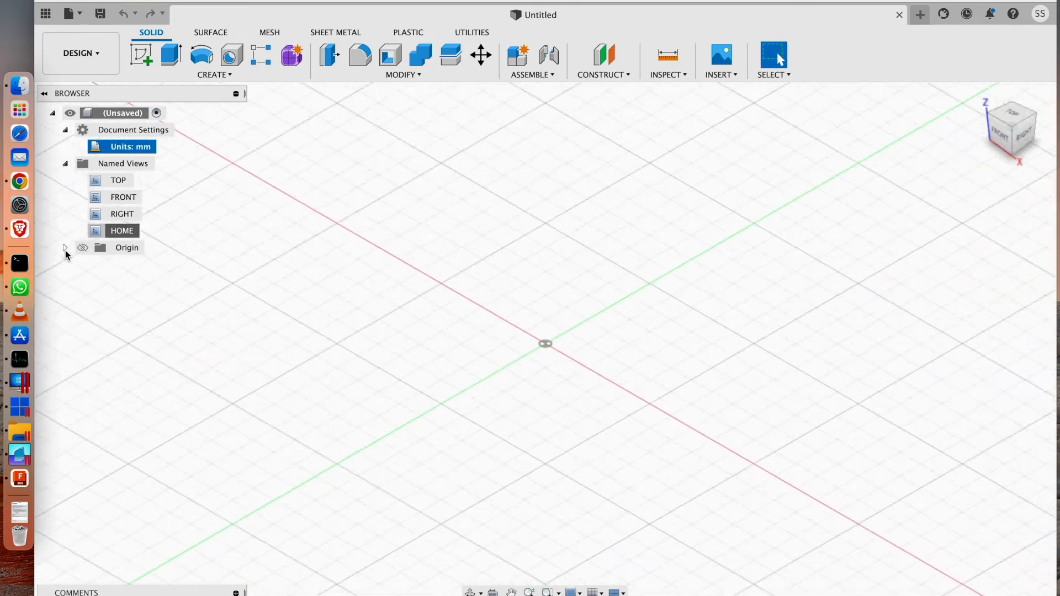
left_click(65, 247)
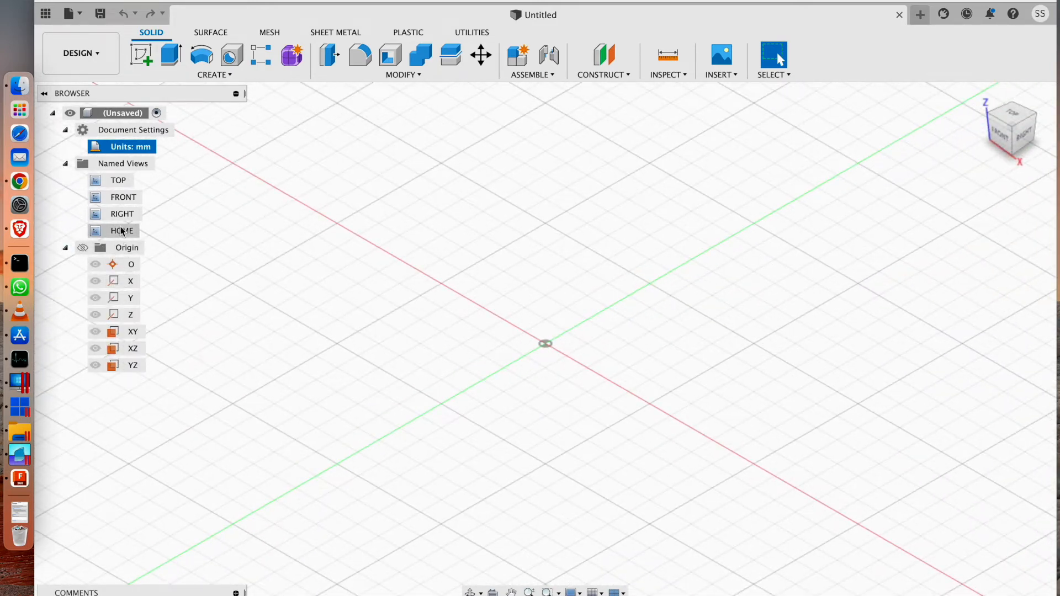
left_click(82, 248)
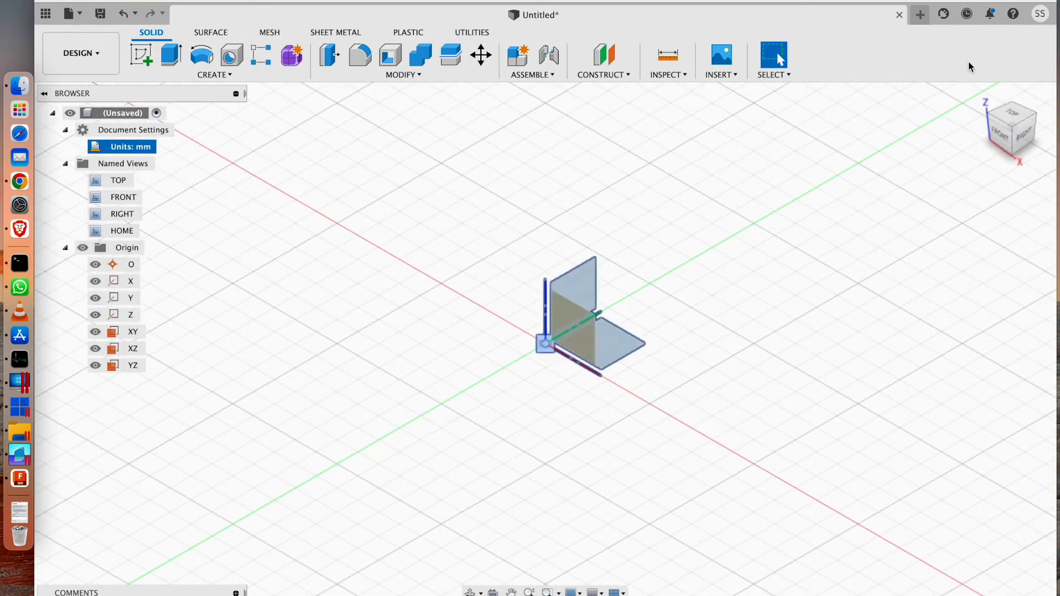
left_click(980, 95)
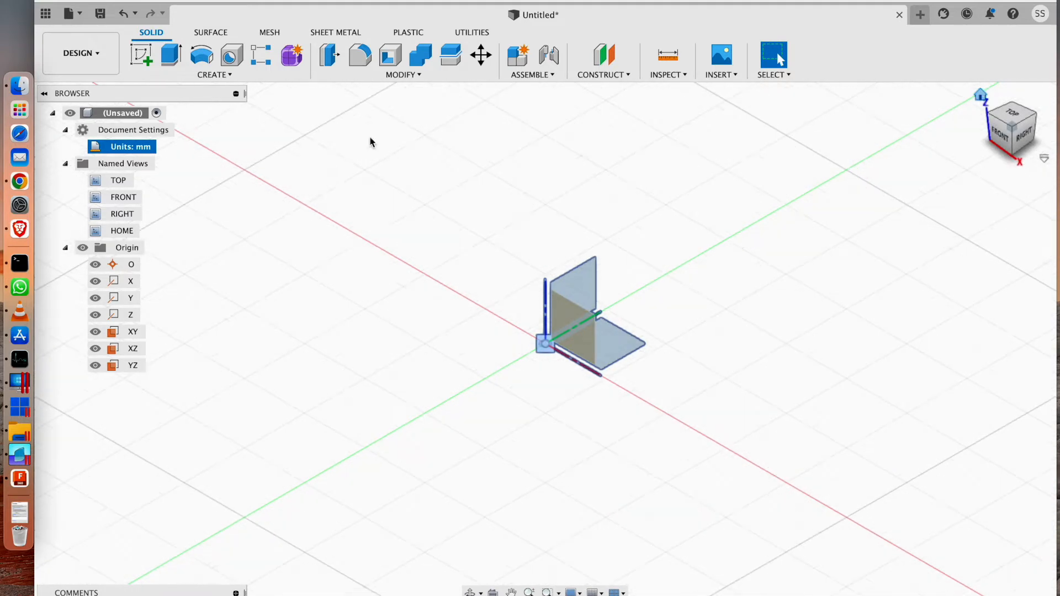
Create an active internal component of the Standard type with the name Component1.
left_click(215, 74)
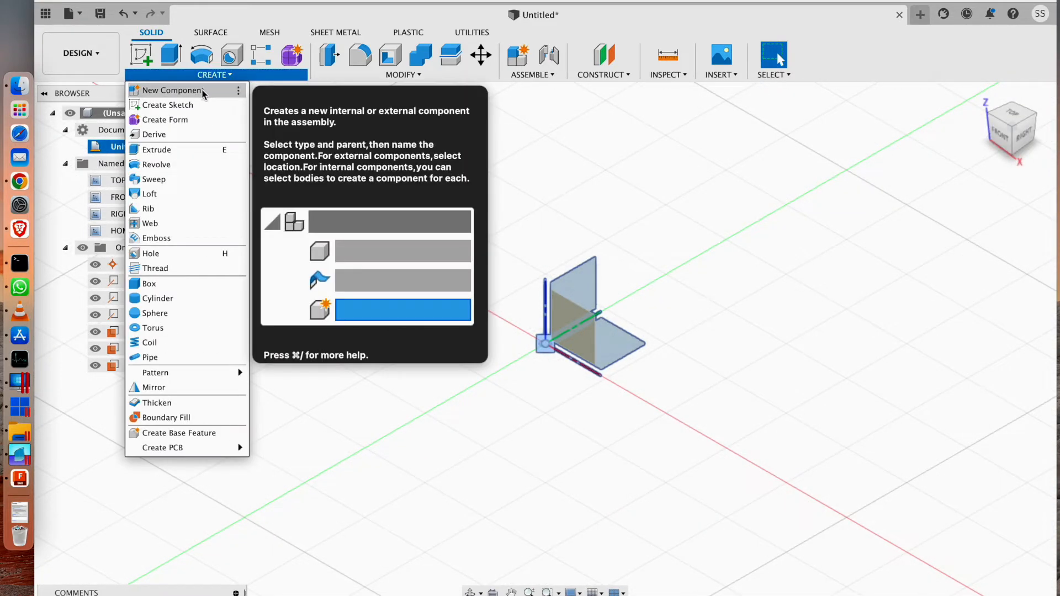
left_click(202, 93)
left_click(980, 364)
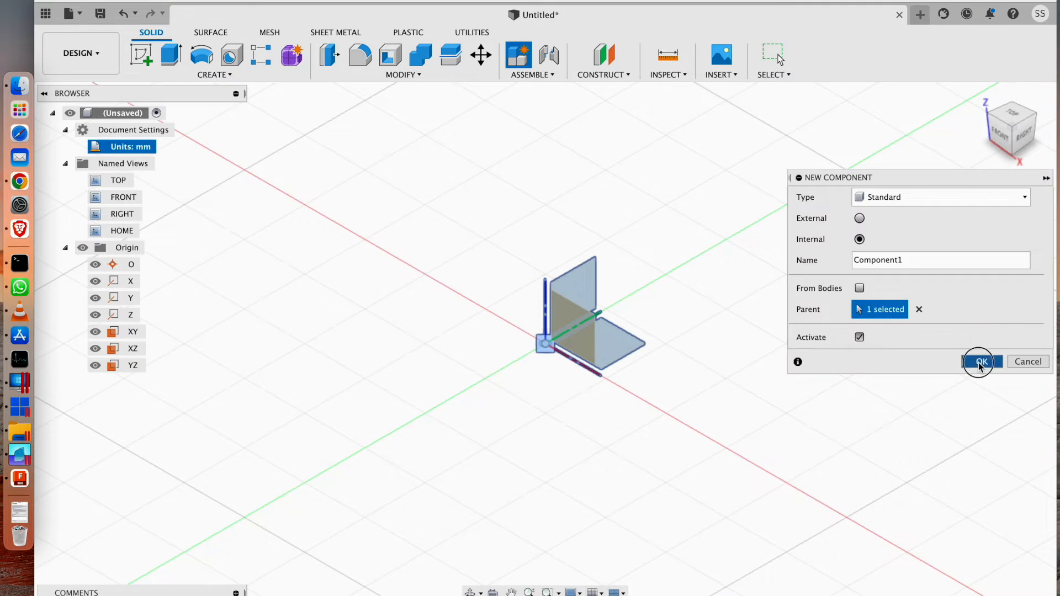
left_click(67, 248)
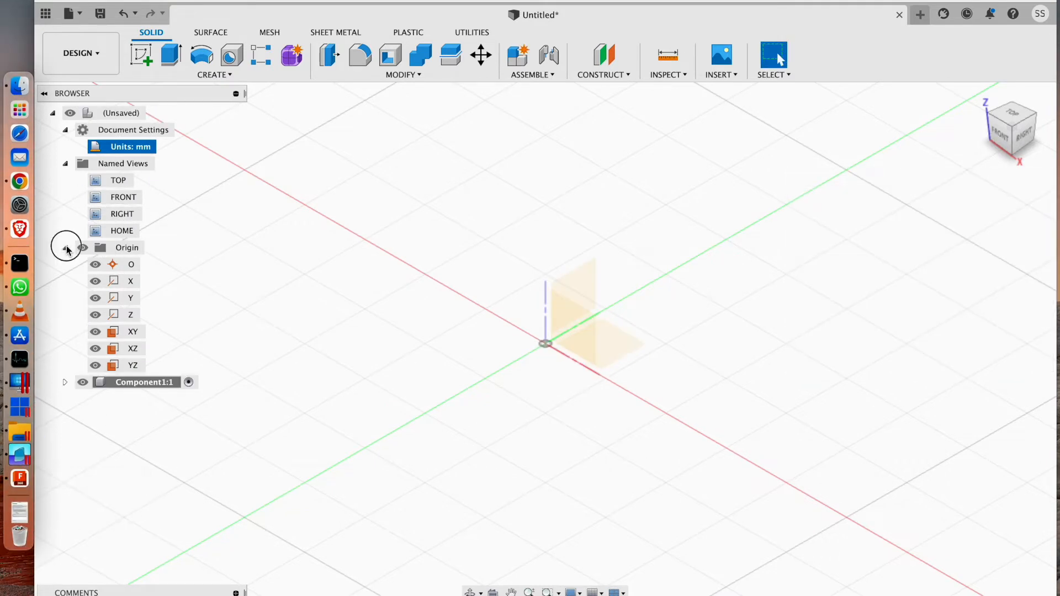
left_click(185, 267)
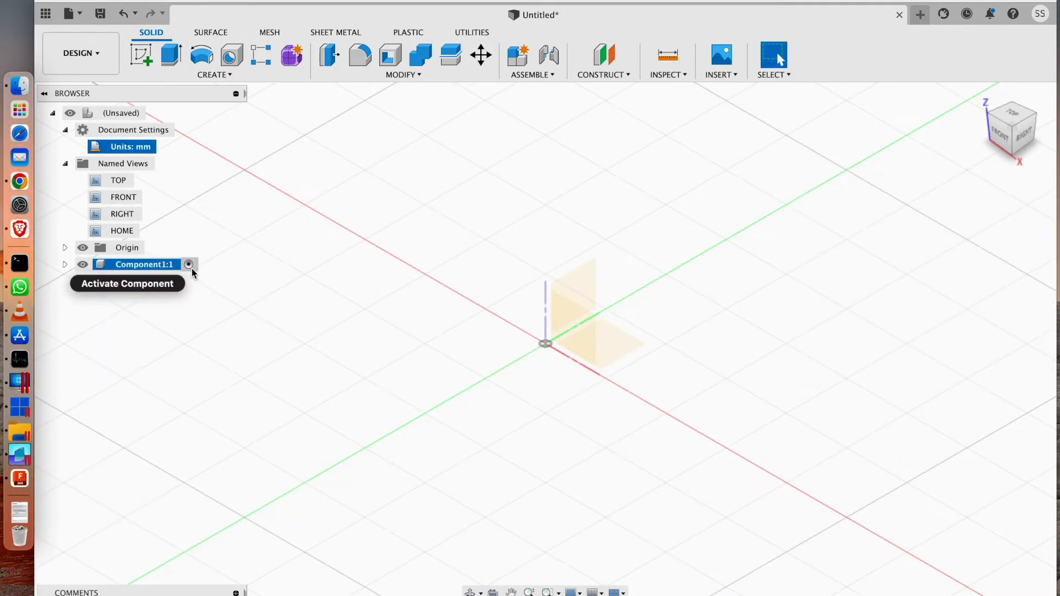
double_click(167, 266)
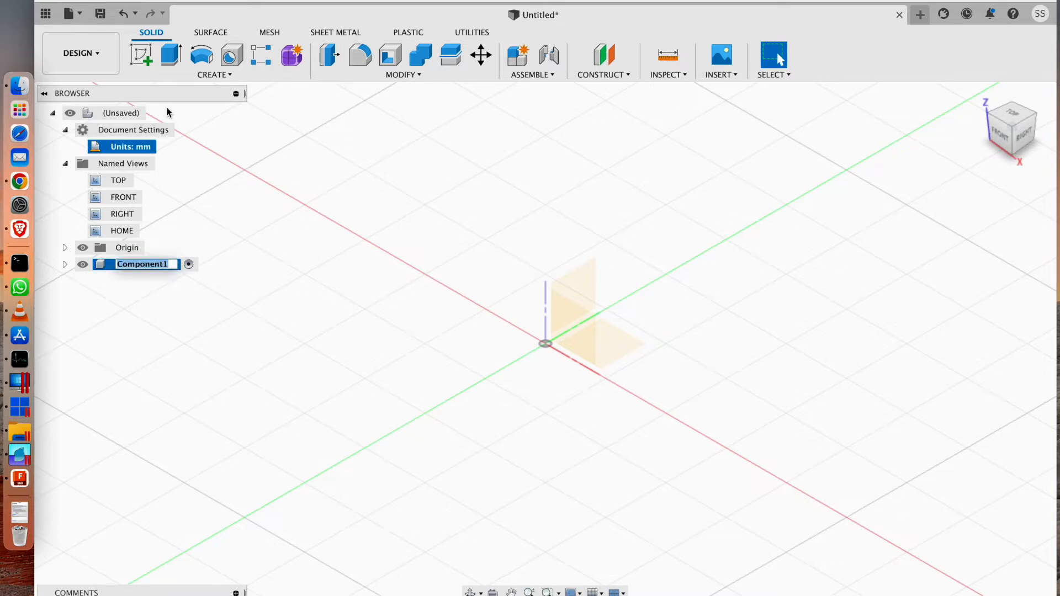
Start a sketch in the component on the horizontal XY origin plane.
left_click(212, 75)
left_click(212, 75)
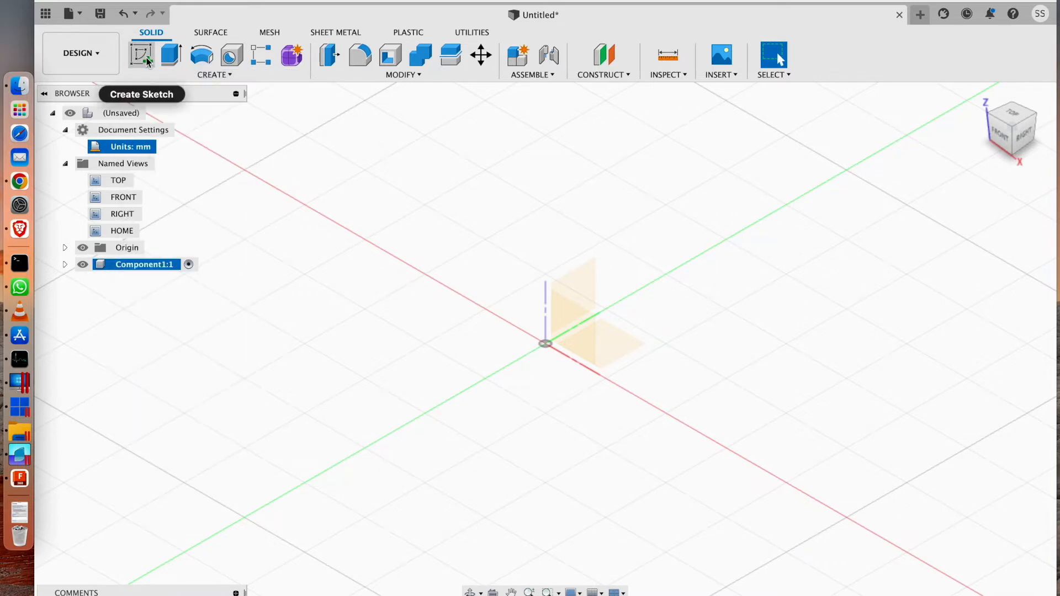
left_click(148, 61)
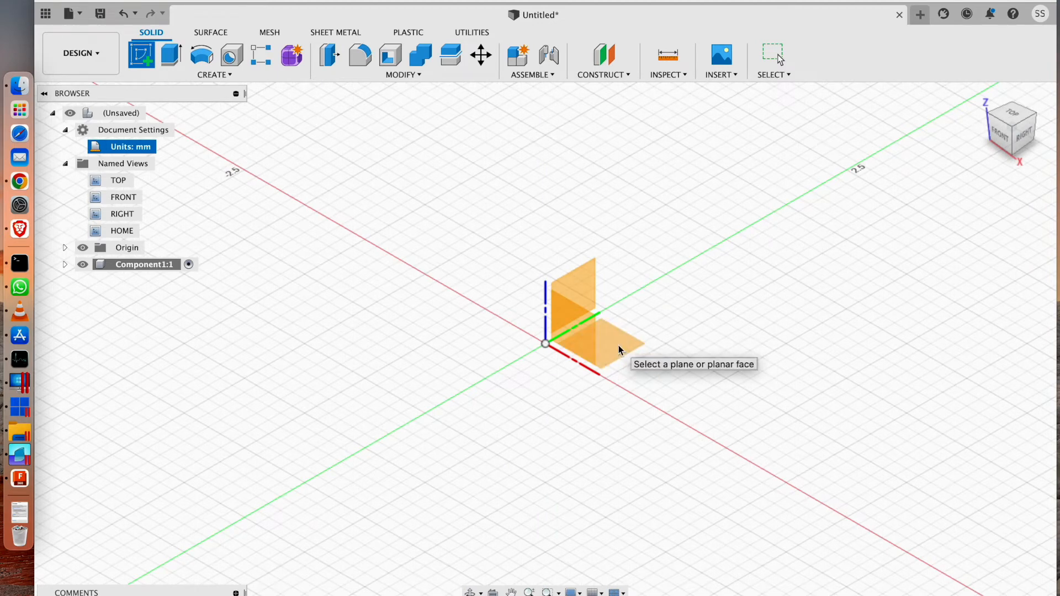
left_click(619, 350)
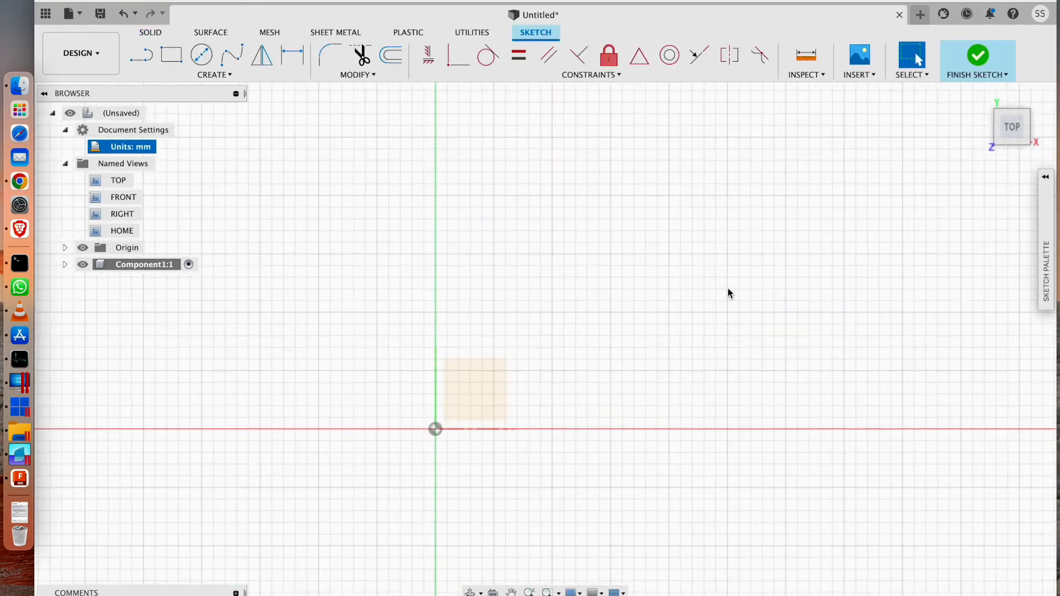
mouse_move(779, 284)
left_mouse_down()
mouse_move(767, 275)
mouse_move(606, 299)
left_mouse_up()
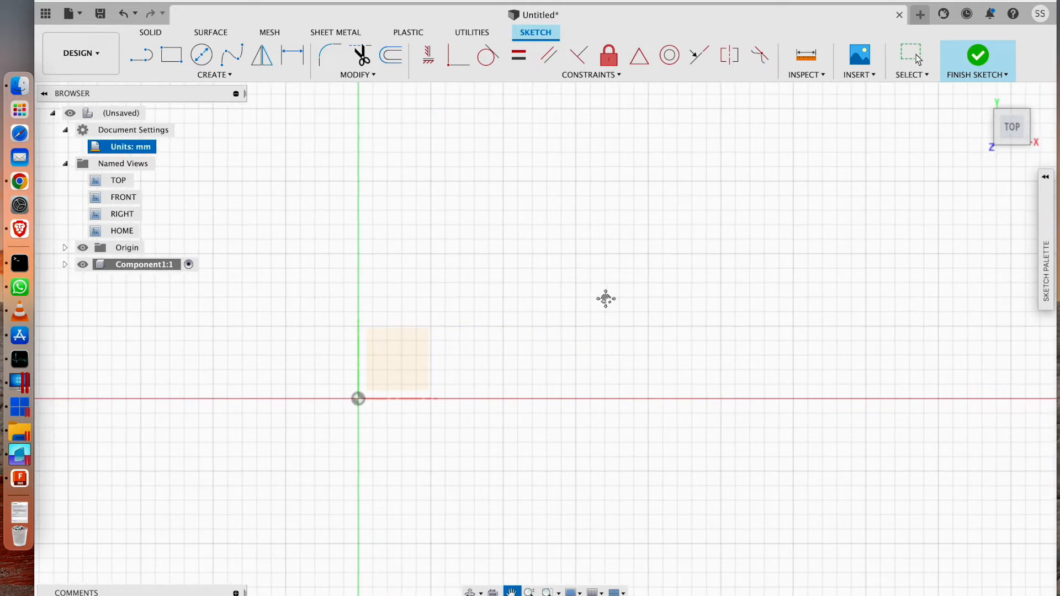
mouse_move(731, 272)
left_mouse_down()
mouse_move(656, 307)
mouse_move(717, 284)
mouse_move(771, 281)
mouse_move(616, 355)
left_mouse_up()
key("Escape")
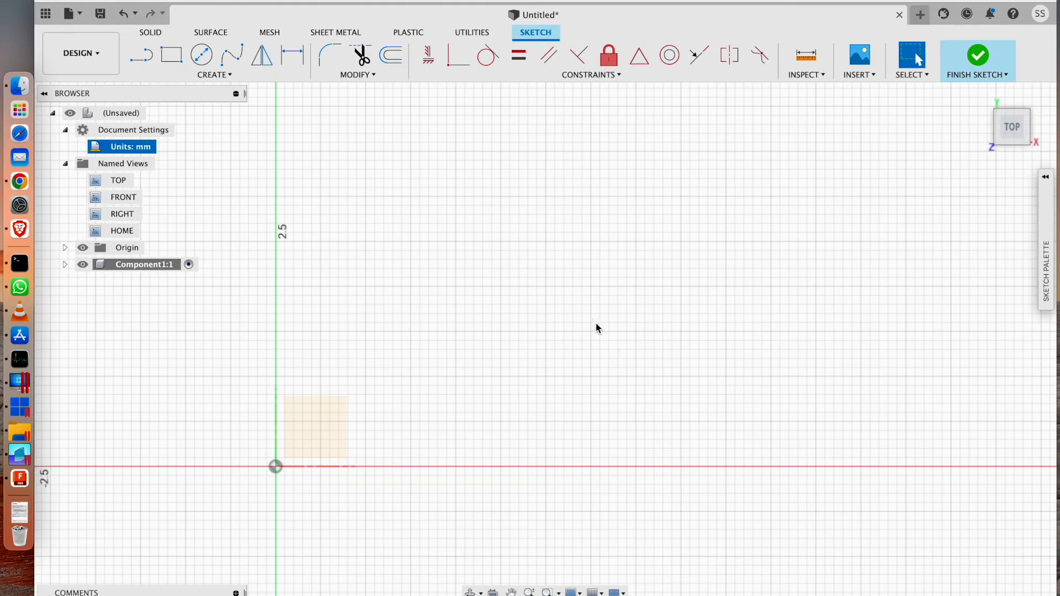
Draw a two-point rectangle from the origin, 20000 mm long along X and 8000 mm wide along Y.
left_click(172, 57)
left_click(276, 467)
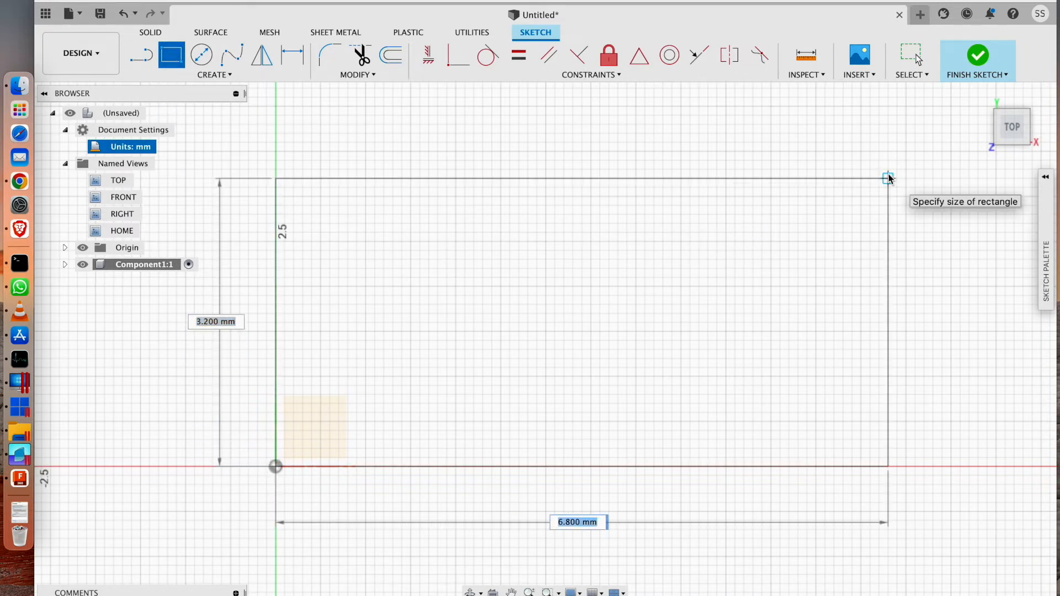
type("2000")
key("Tab")
type("800")
key("Return")
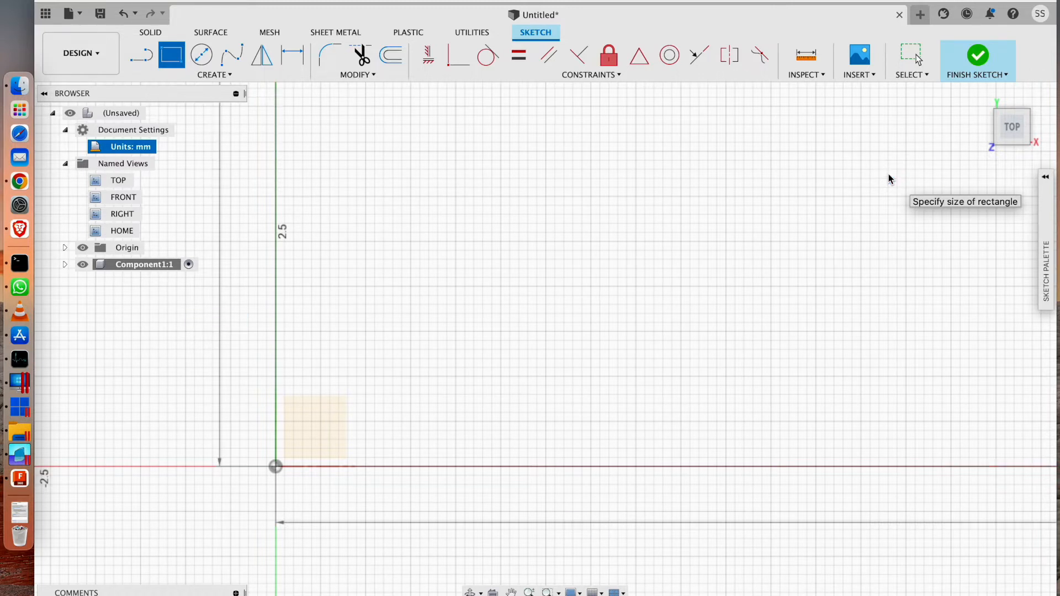
key("Escape")
Examine the whole rectangle and open its horizontal length dimension to check the value.
scroll(855, 204, "up", 3)
scroll(877, 171, "down", 10)
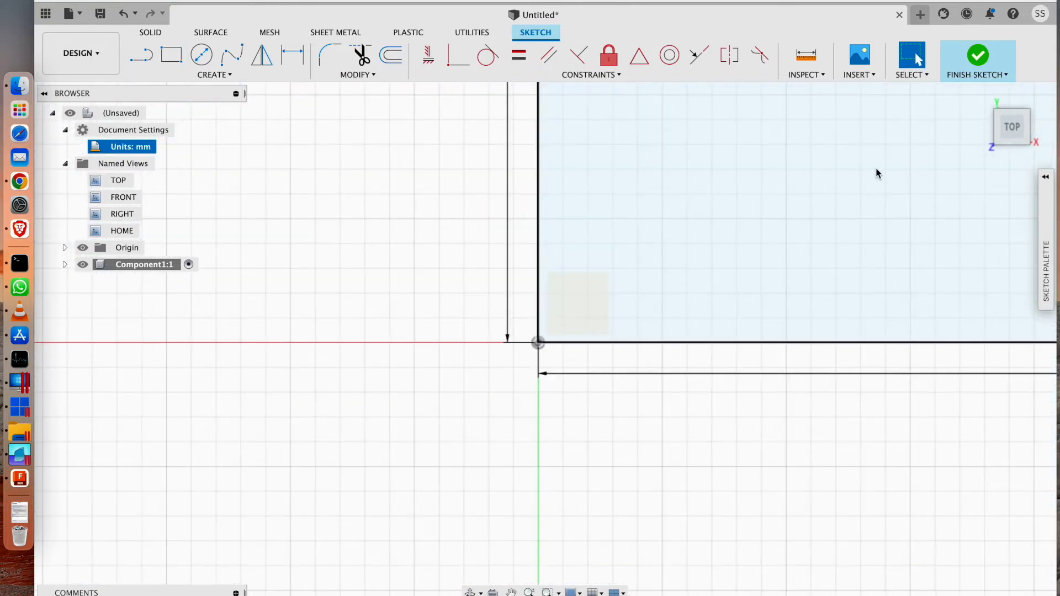
left_click_drag(876, 176, 563, 403)
scroll(963, 218, "down", 10)
left_click_drag(985, 225, 100, 507)
left_click_drag(345, 457, 800, 303)
scroll(828, 296, "down", 10)
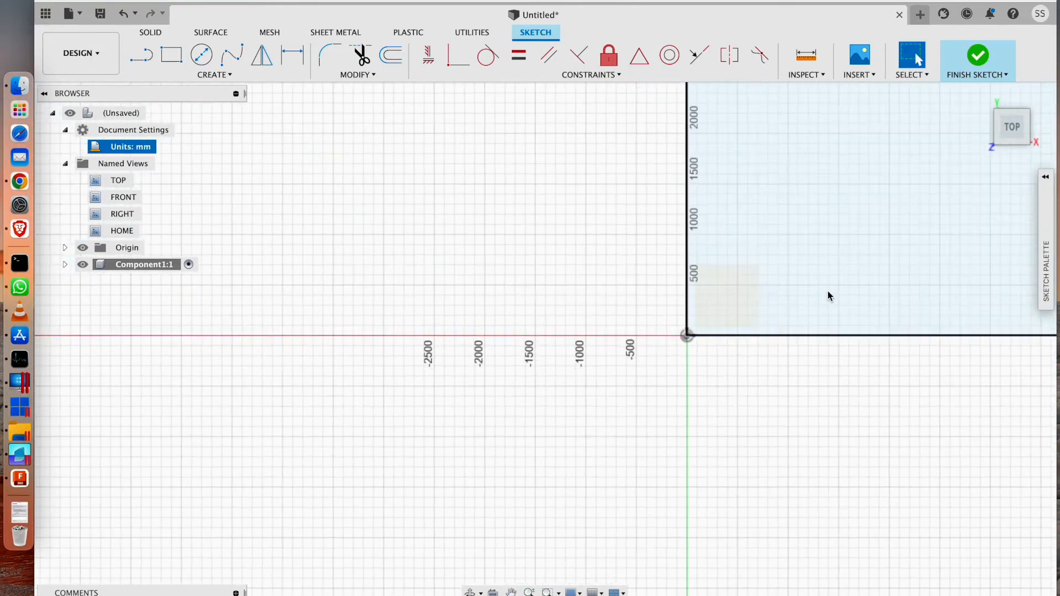
left_click_drag(938, 189, 521, 352)
scroll(950, 252, "down", 5)
mouse_move(953, 250)
left_mouse_down()
mouse_move(521, 287)
mouse_move(587, 263)
left_mouse_up()
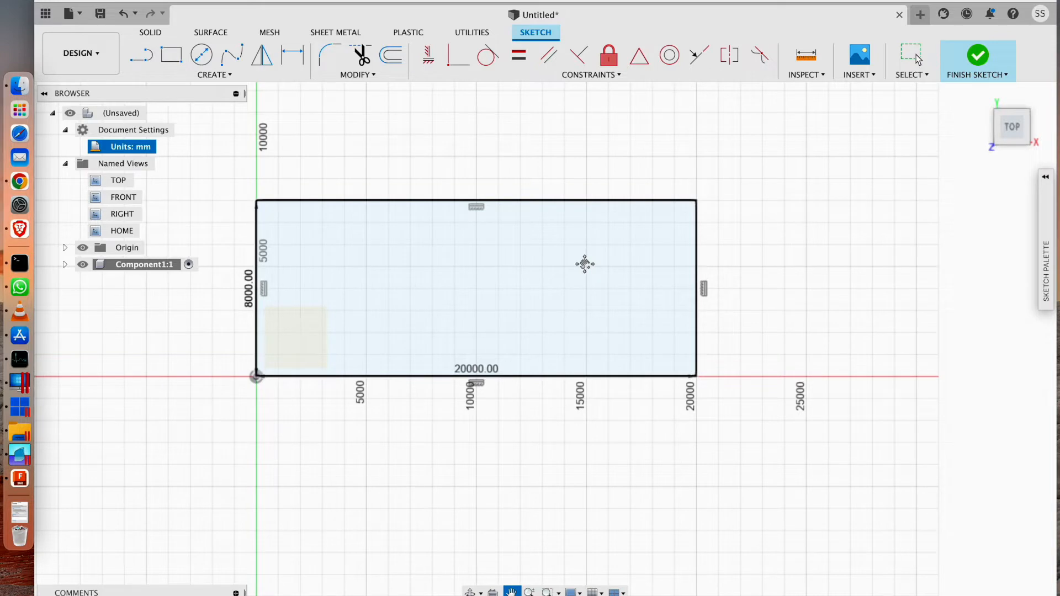
key("Escape")
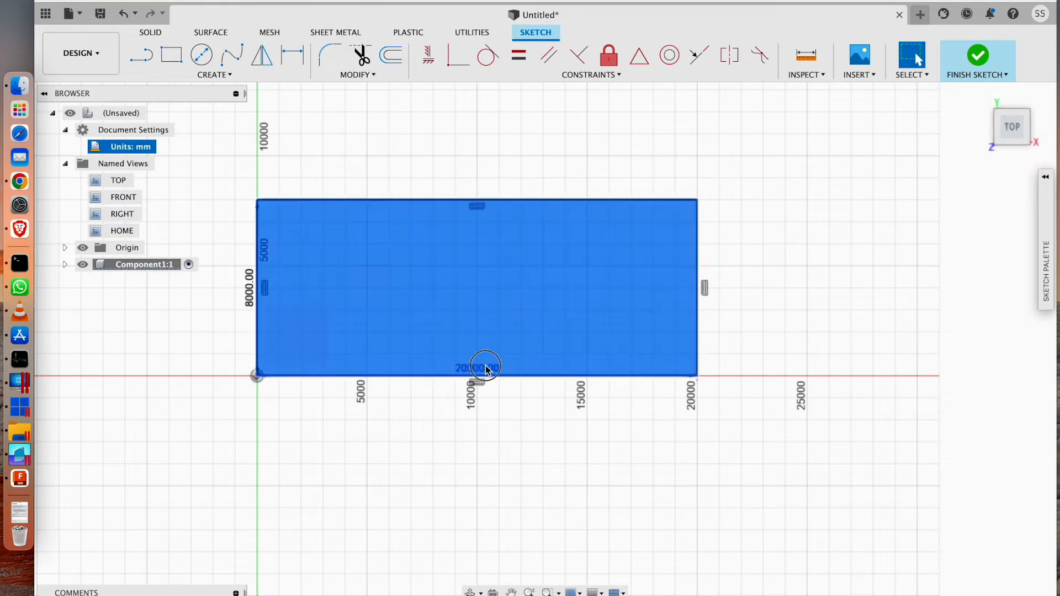
double_click(487, 370)
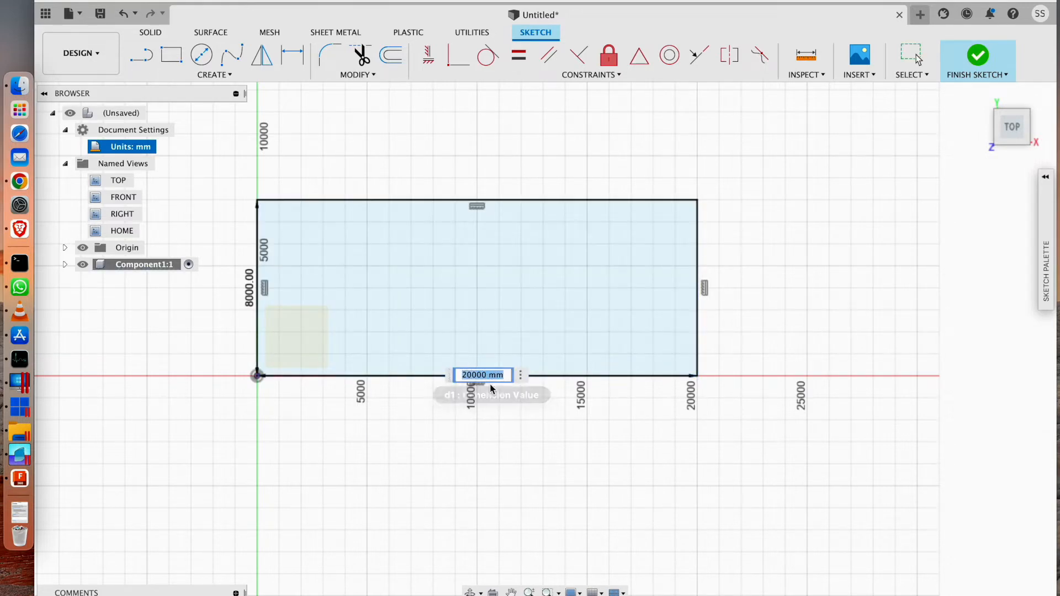
left_click(482, 377)
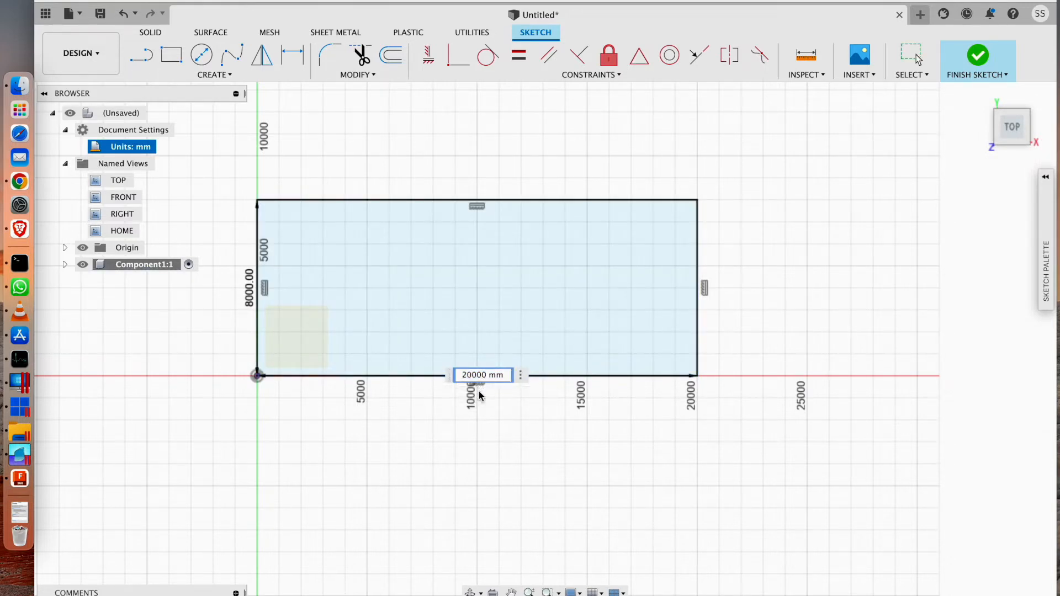
left_click(509, 412)
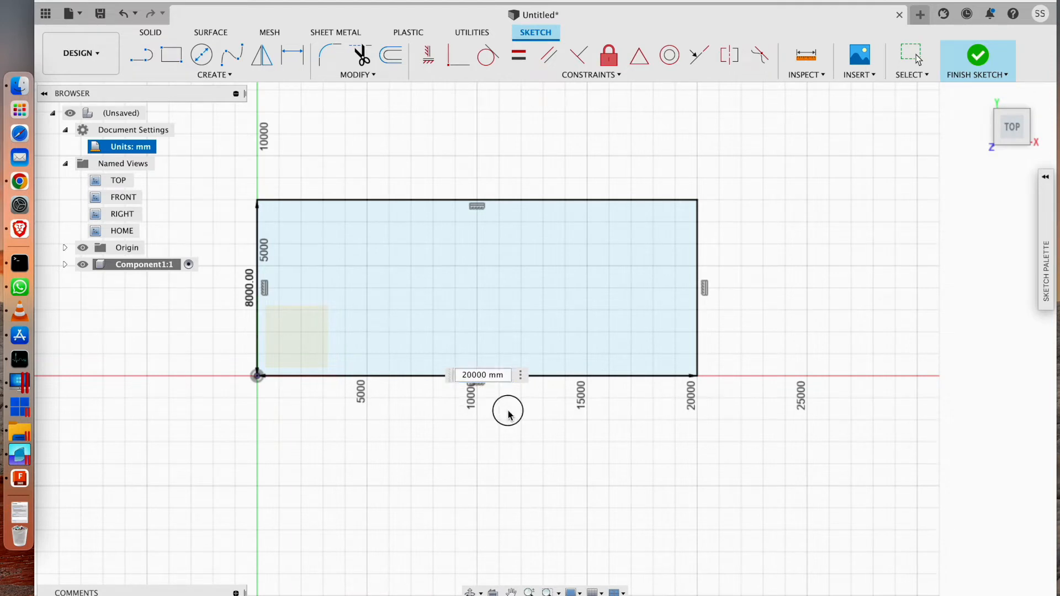
left_click(779, 326)
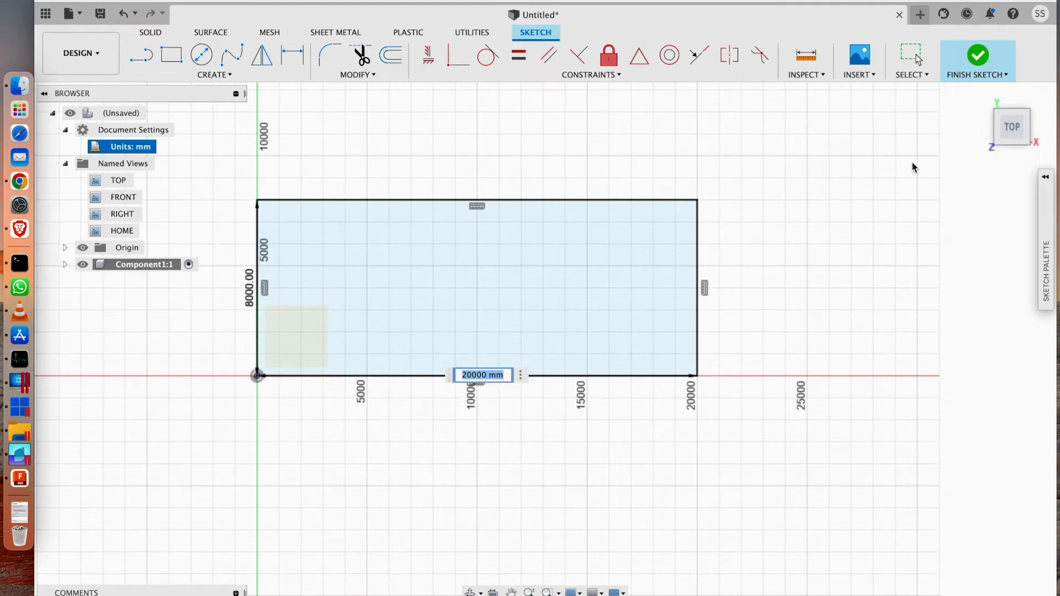
Extrude the rectangular profile as a new body by -1500 mm, downward from the sketch plane.
left_click(982, 98)
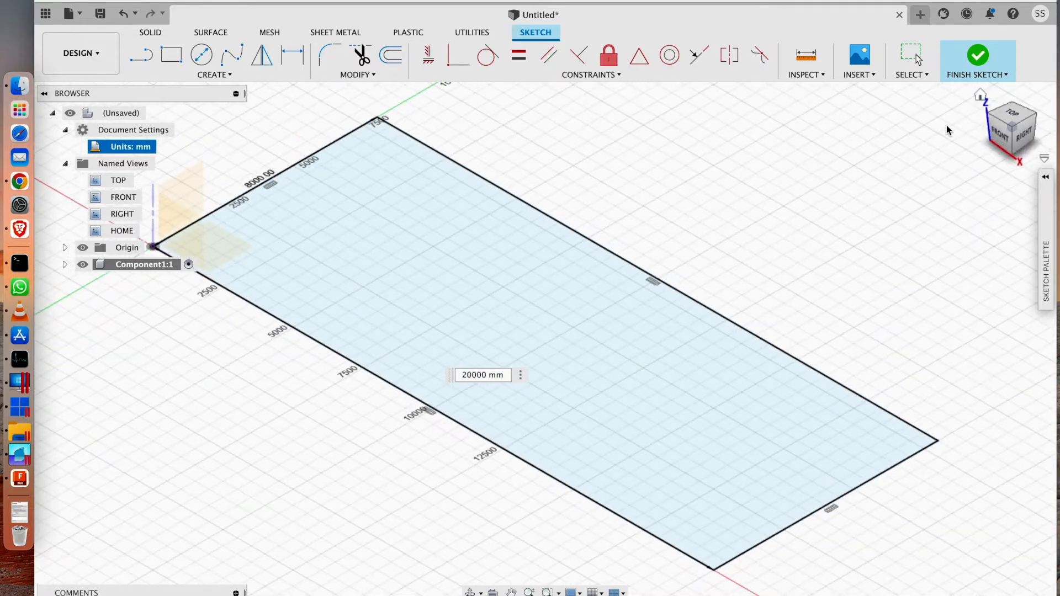
scroll(429, 304, "up", 1)
left_click_drag(429, 304, 540, 279)
scroll(540, 279, "down", 4)
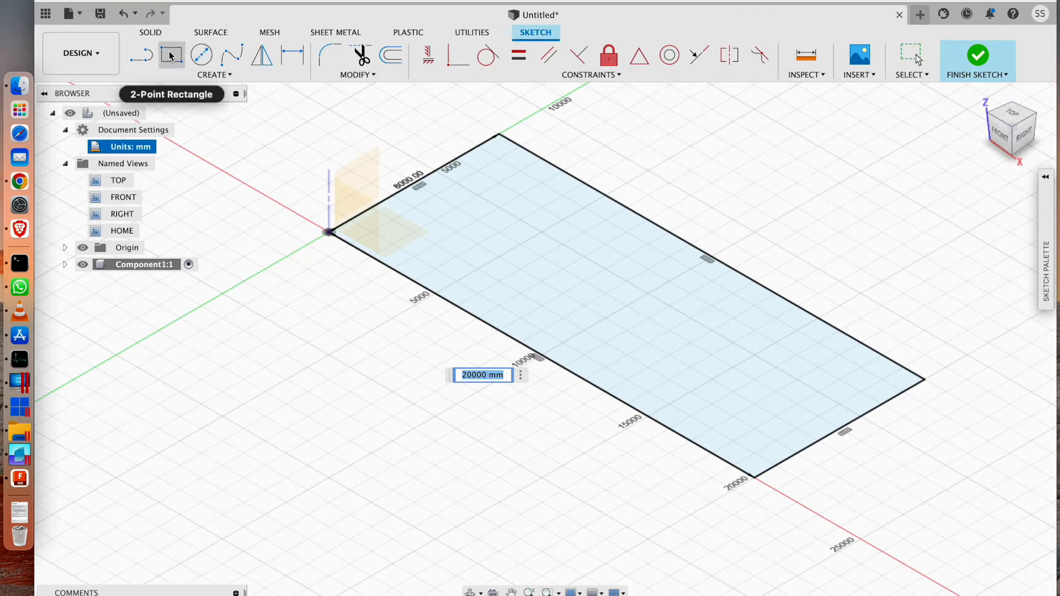
left_click(162, 35)
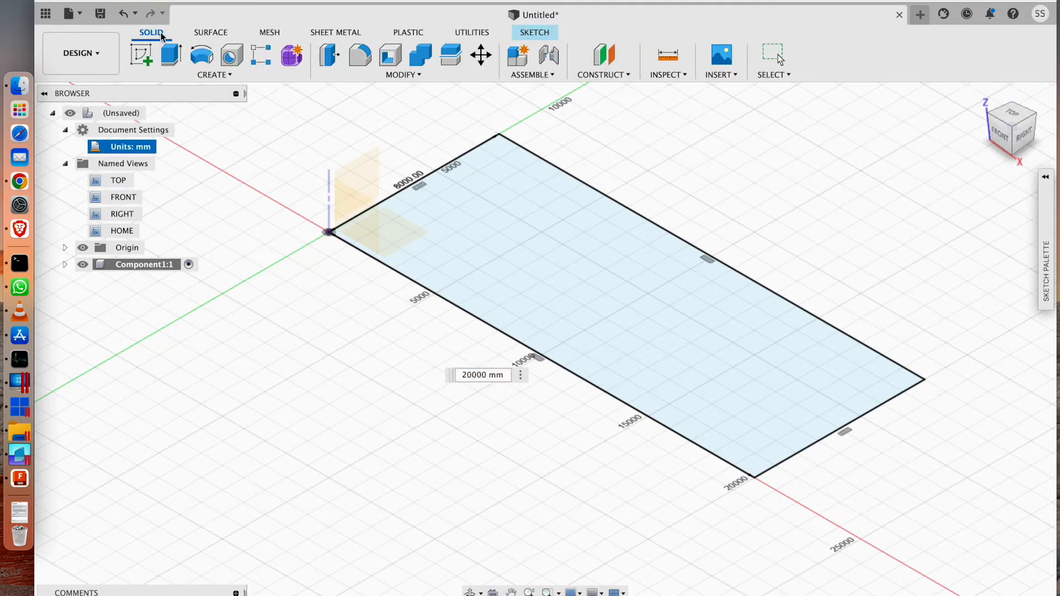
left_click(174, 65)
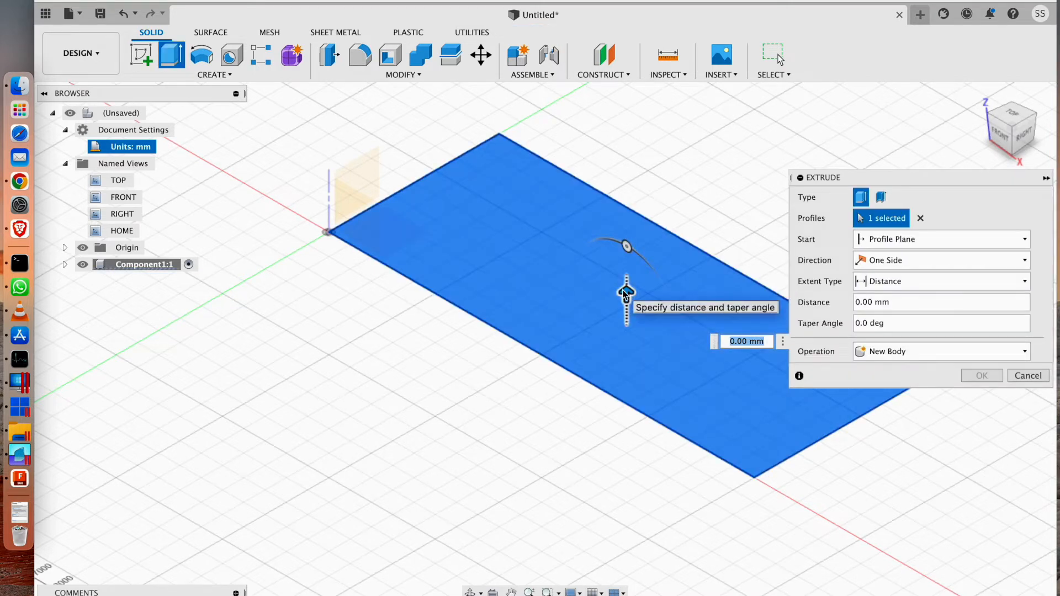
left_click_drag(624, 305, 601, 357)
type("1500")
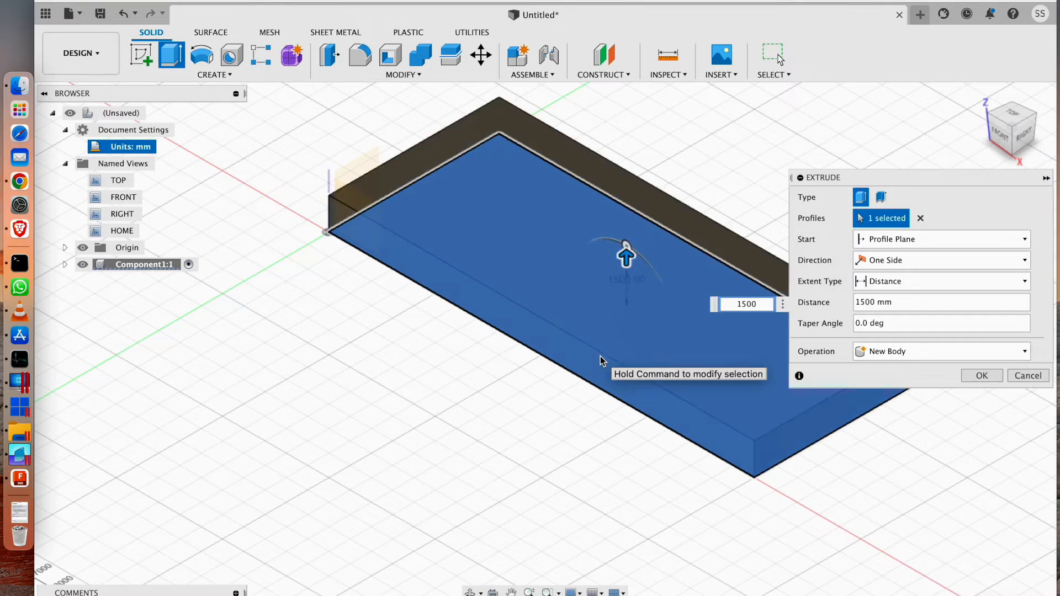
key("Left")
key("Left")
key("Left")
key("Left")
type("-")
key("Return")
Unstitch the entire extruded block into separate surface faces, with chain selection on.
scroll(425, 332, "up", 2)
scroll(447, 310, "down", 4)
left_click_drag(428, 275, 344, 308)
left_click(230, 164)
left_click_drag(230, 168, 812, 507)
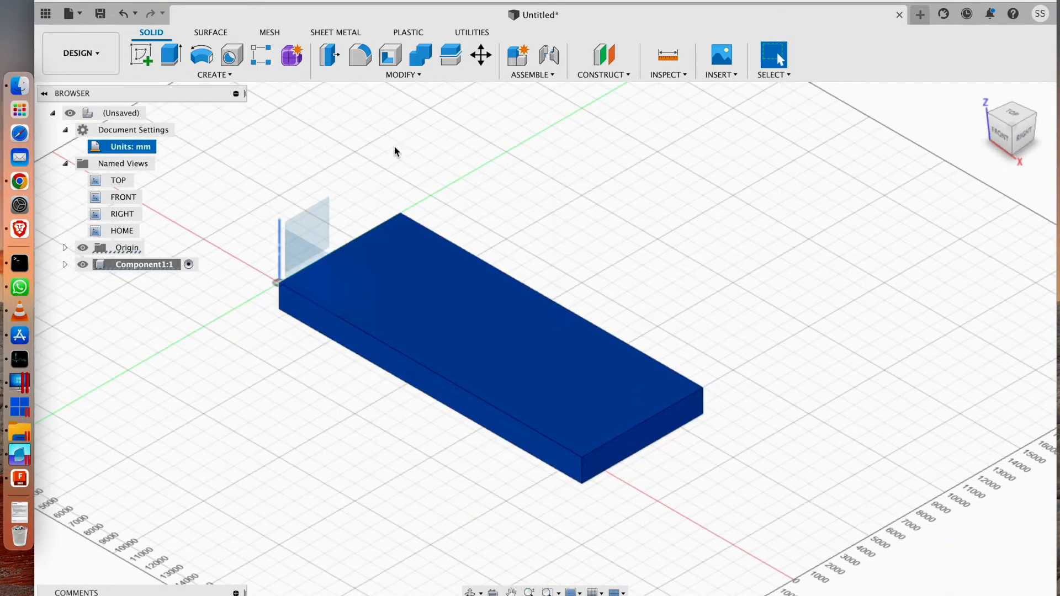
left_click(211, 31)
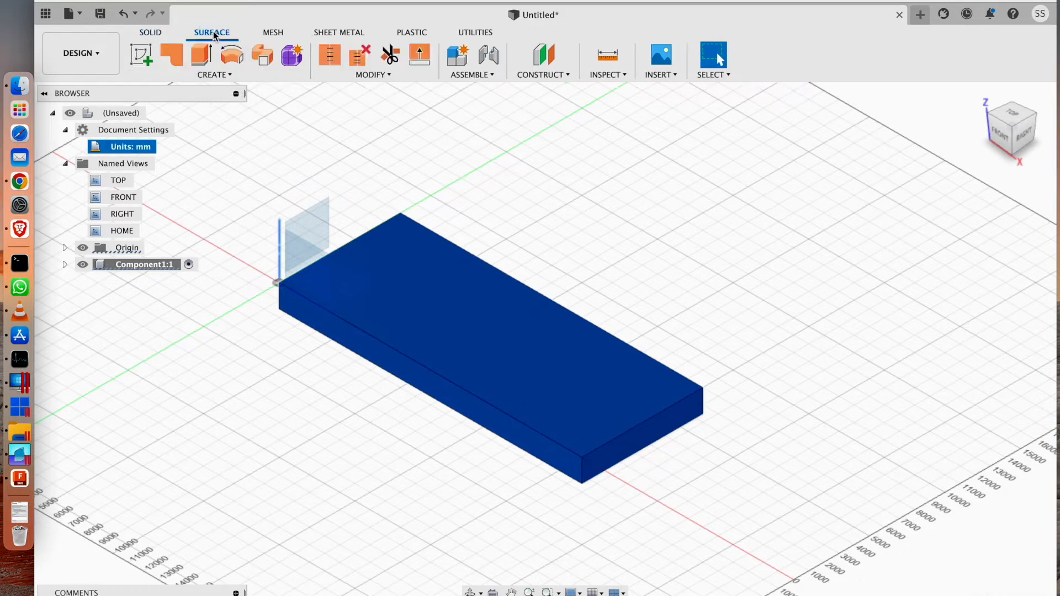
left_click(358, 57)
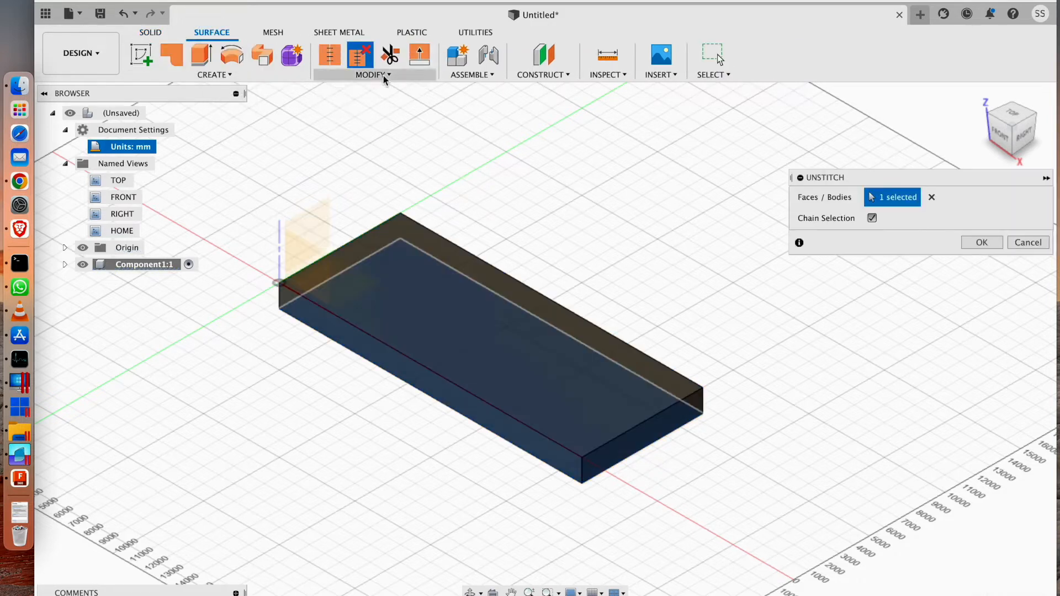
left_click(998, 244)
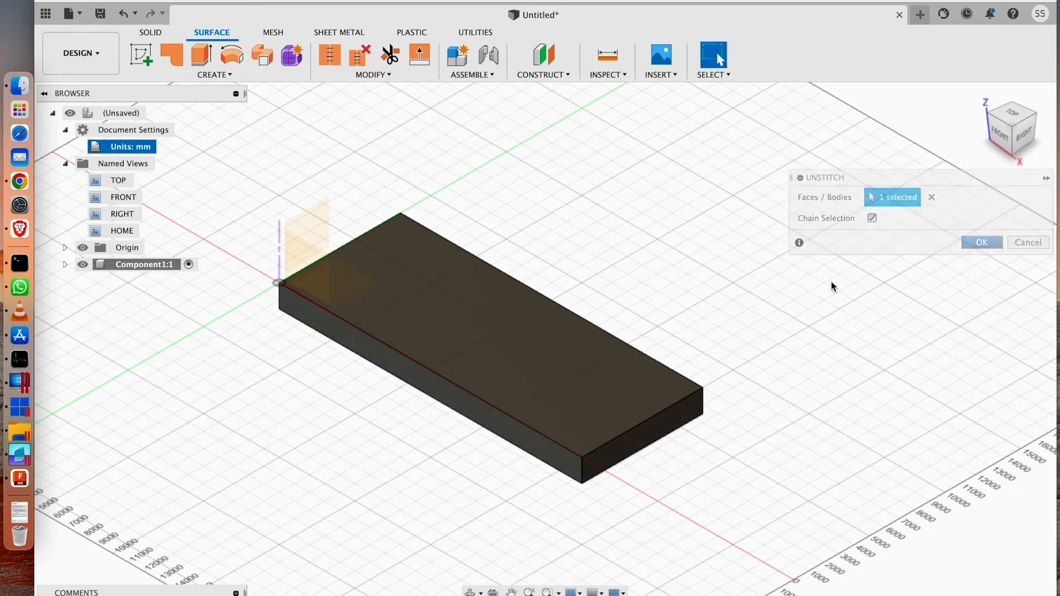
Delete the large top surface face of the unstitched block, leaving the box open at the top.
left_click(506, 336)
right_click(505, 334)
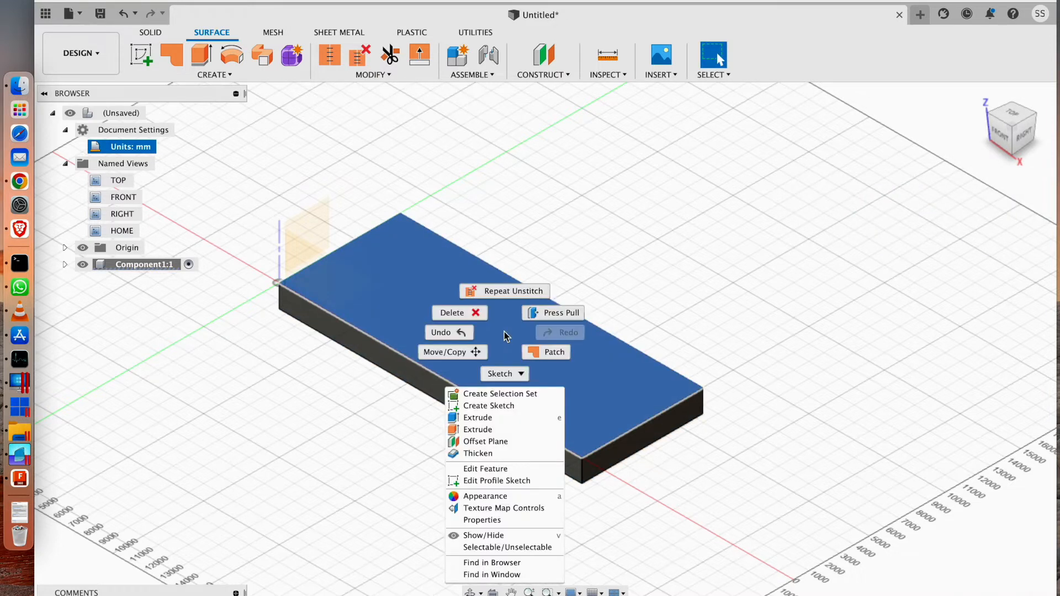
left_click(464, 313)
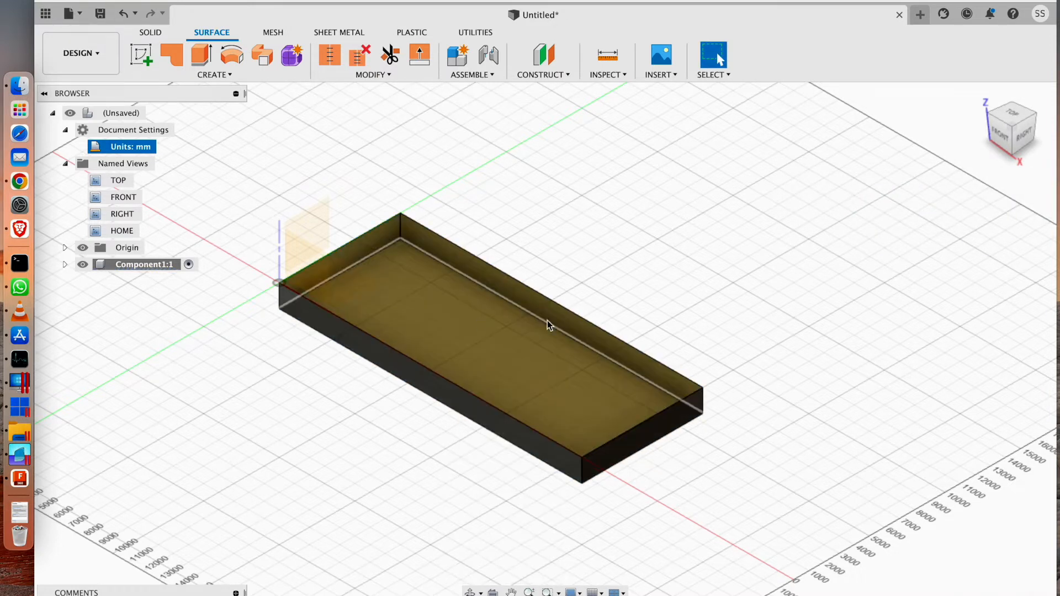
Stitch the five remaining surface faces into a new body with a 0.10 mm tolerance.
left_click_drag(578, 259, 701, 244)
left_click_drag(311, 139, 938, 544)
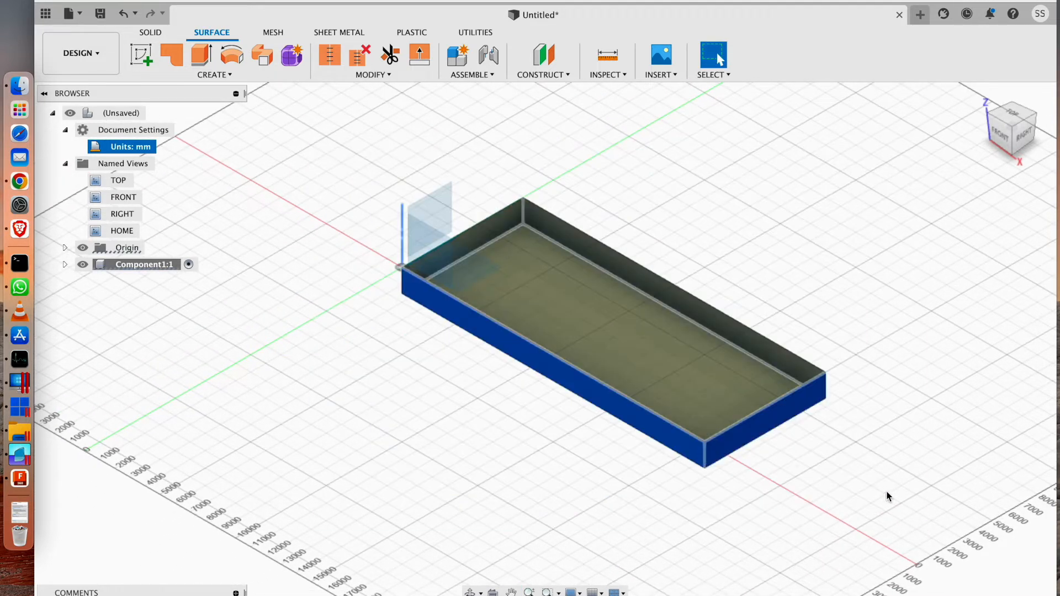
left_click(330, 55)
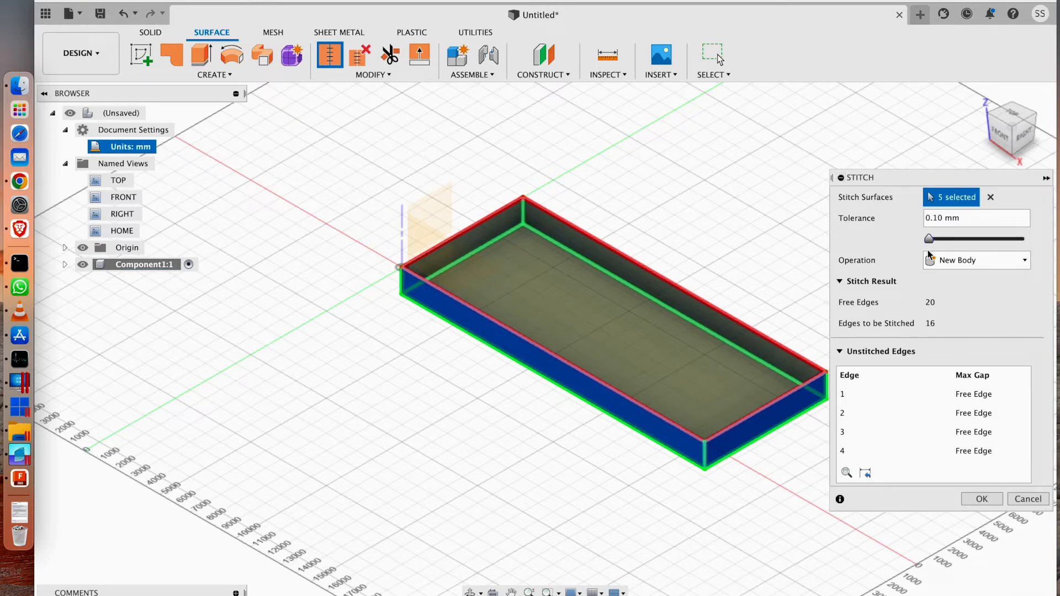
left_click(990, 500)
left_click_drag(809, 287, 747, 283)
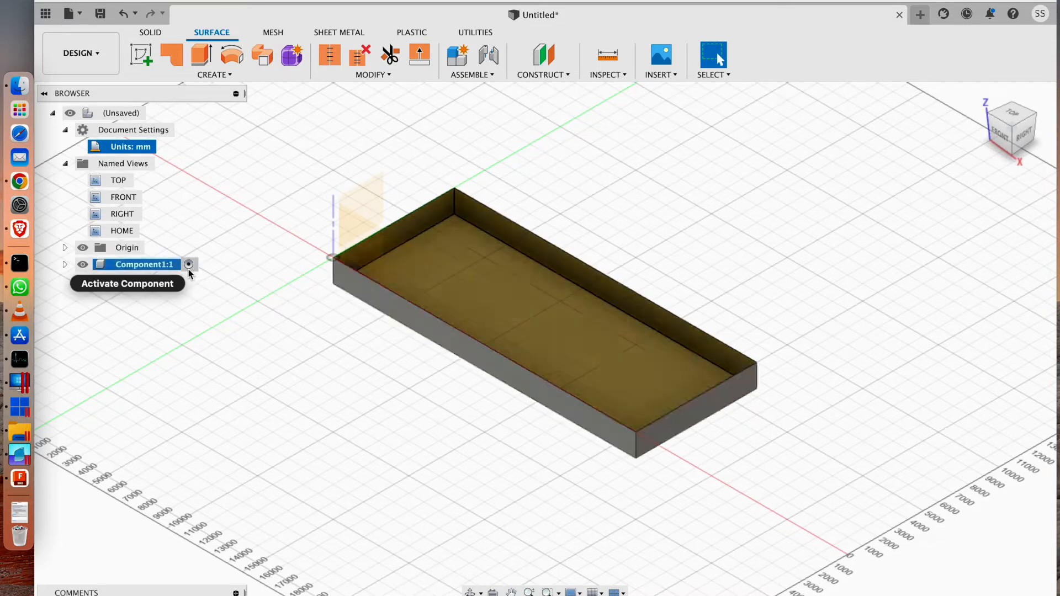
Set up a mesh export of Component1 as ASCII STL in millimetres, previewing the mesh and slightly reducing the maximum edge length.
right_click(189, 265)
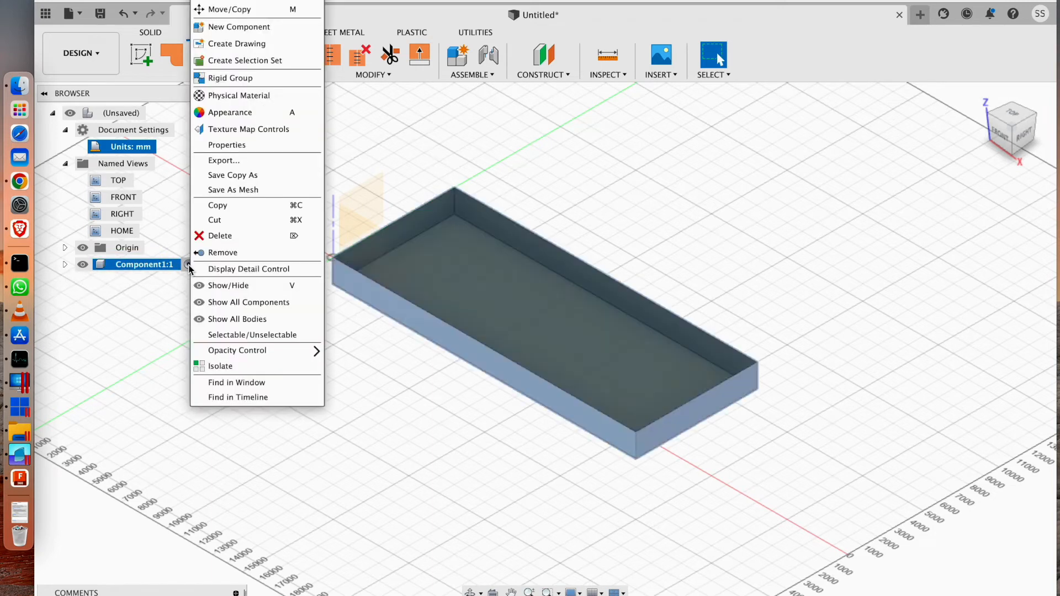
left_click(247, 191)
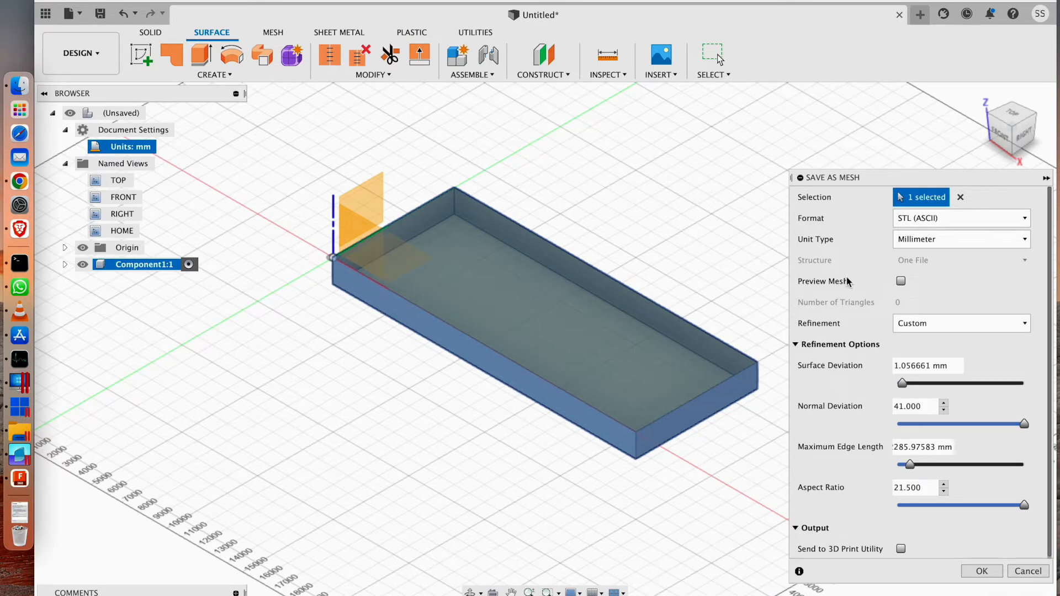
left_click(901, 282)
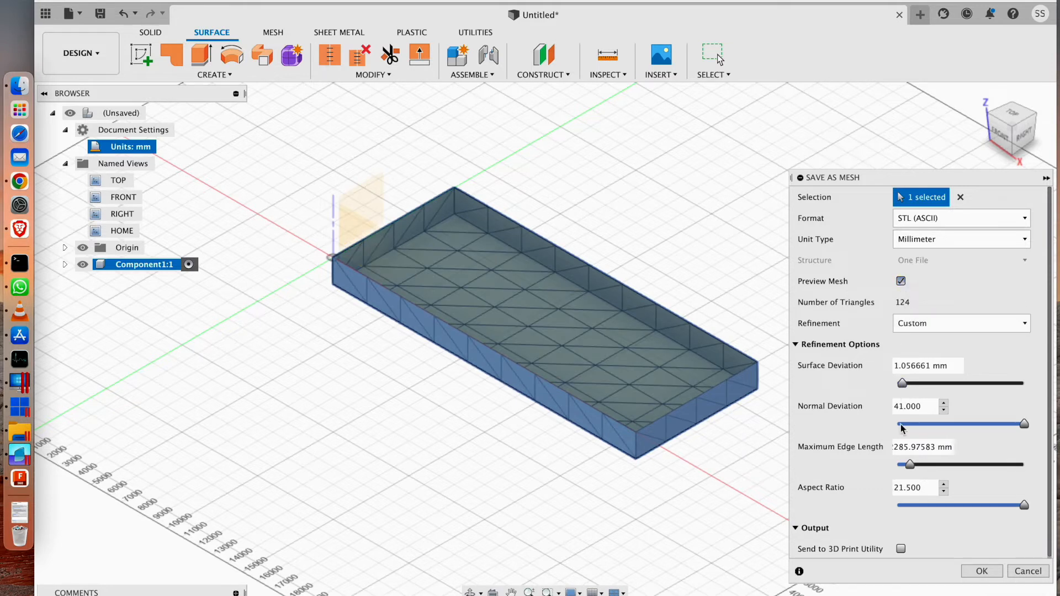
mouse_move(910, 466)
left_mouse_down()
mouse_move(925, 469)
mouse_move(911, 472)
left_mouse_up()
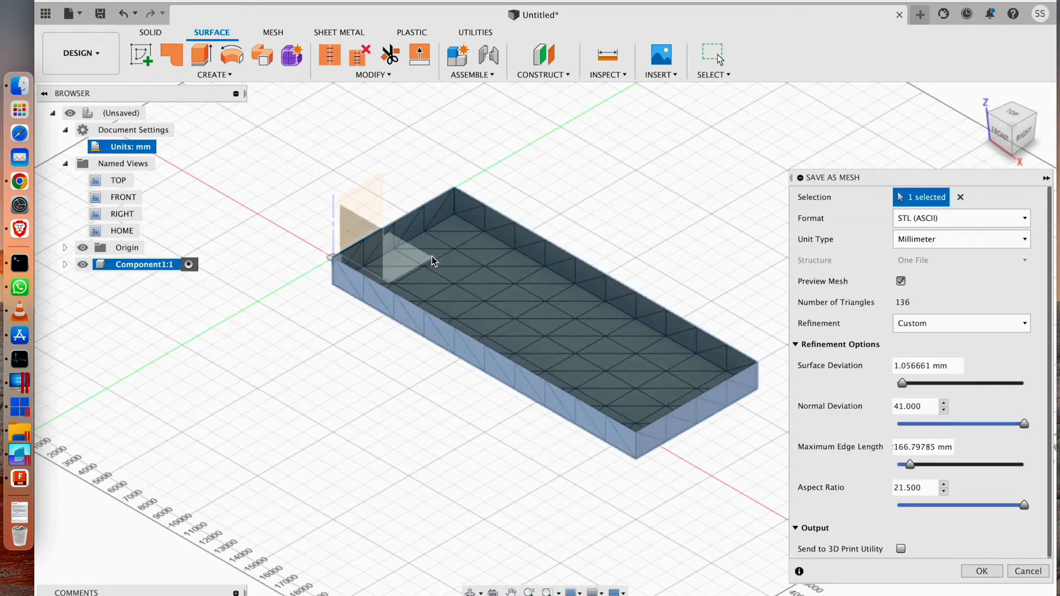
Save the exported mesh as waveattenuator.stl in the WAVE folder.
left_click(981, 571)
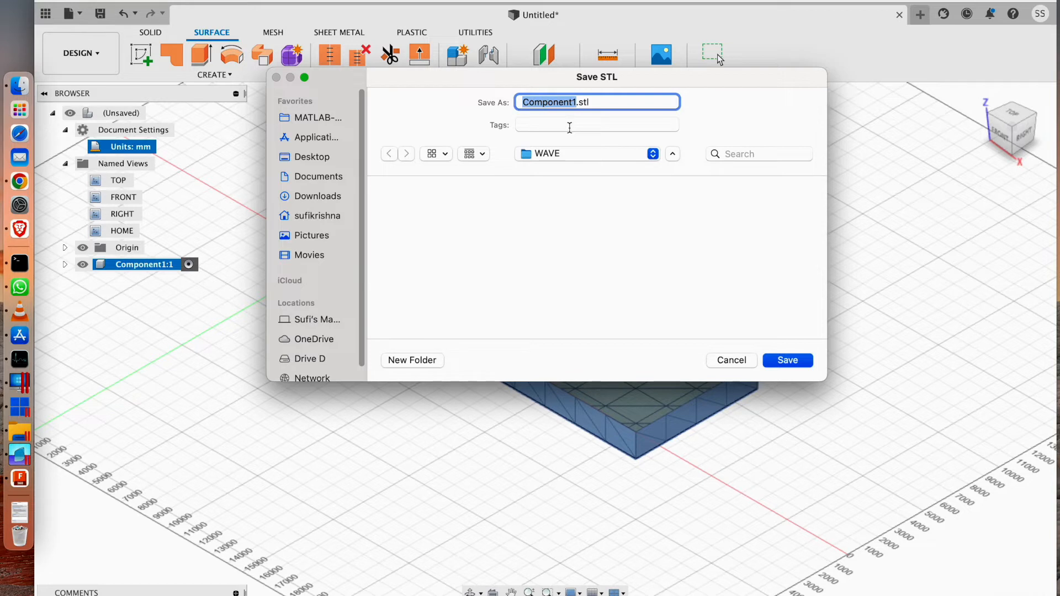
key("BackSpace")
type("waveattenuator")
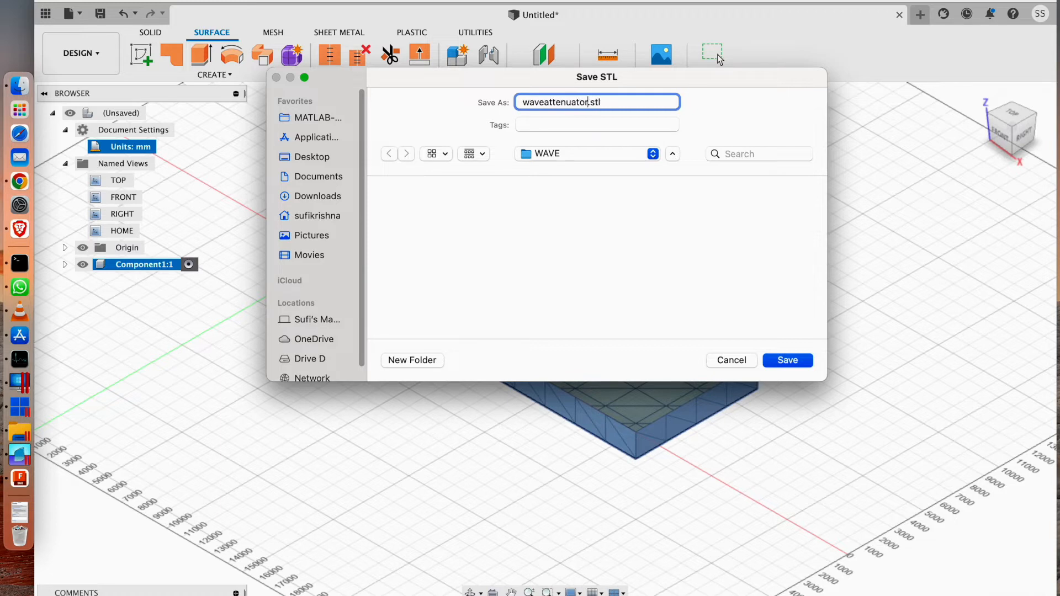
left_click(635, 229)
left_click(787, 360)
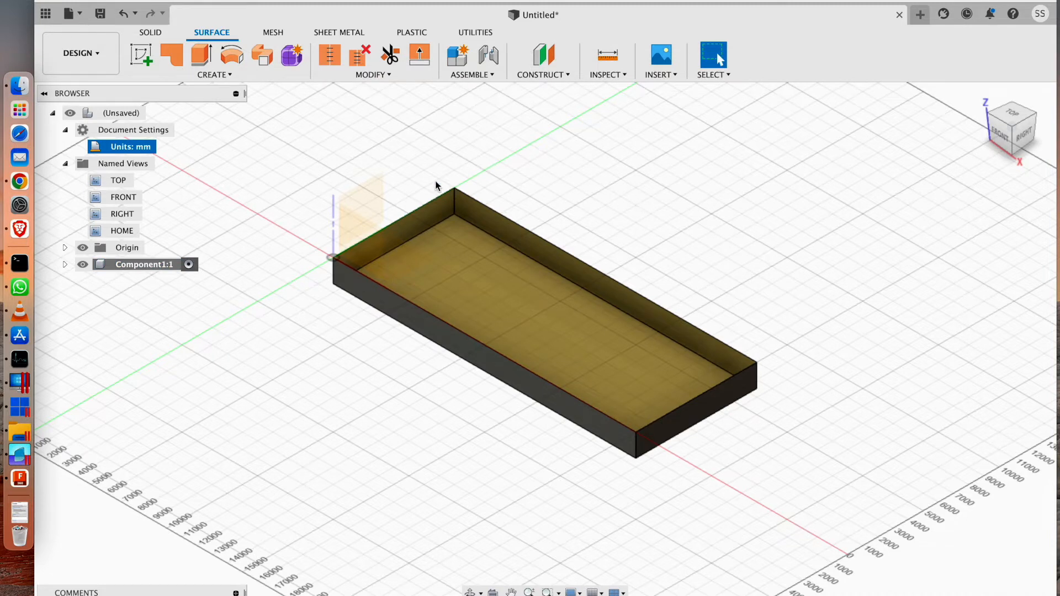
Save the design to Admin Project under the name waveatte.
left_click_drag(344, 177, 360, 199)
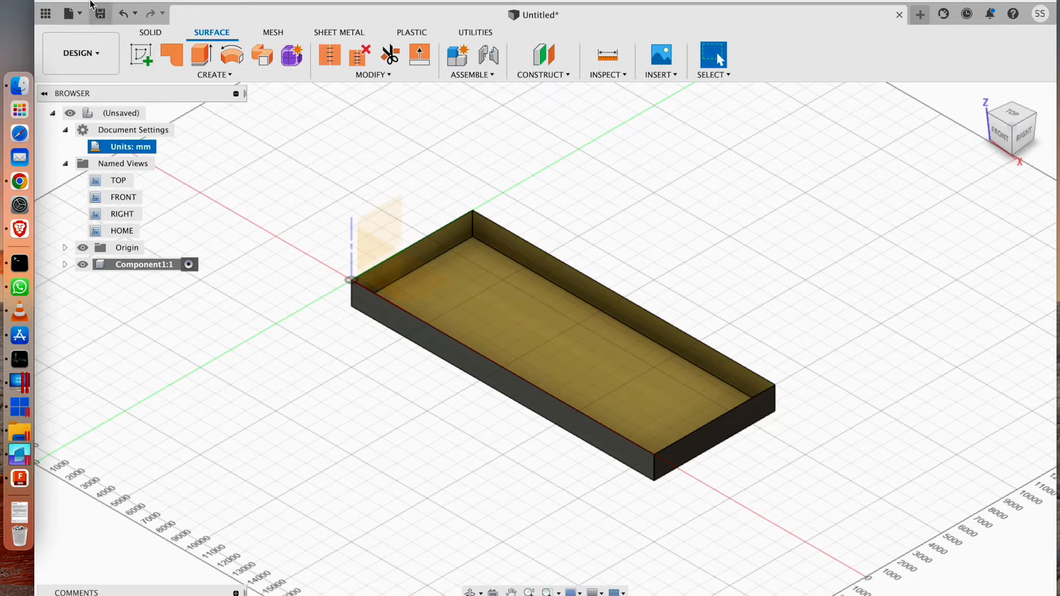
left_click(71, 13)
left_click(130, 107)
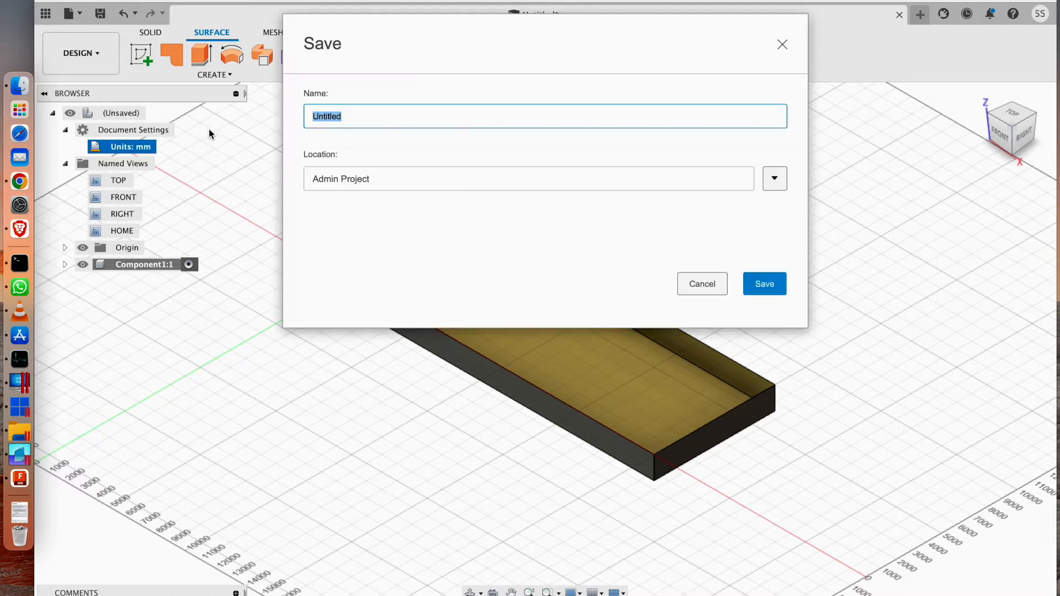
type("waveattenuator")
key("Return")
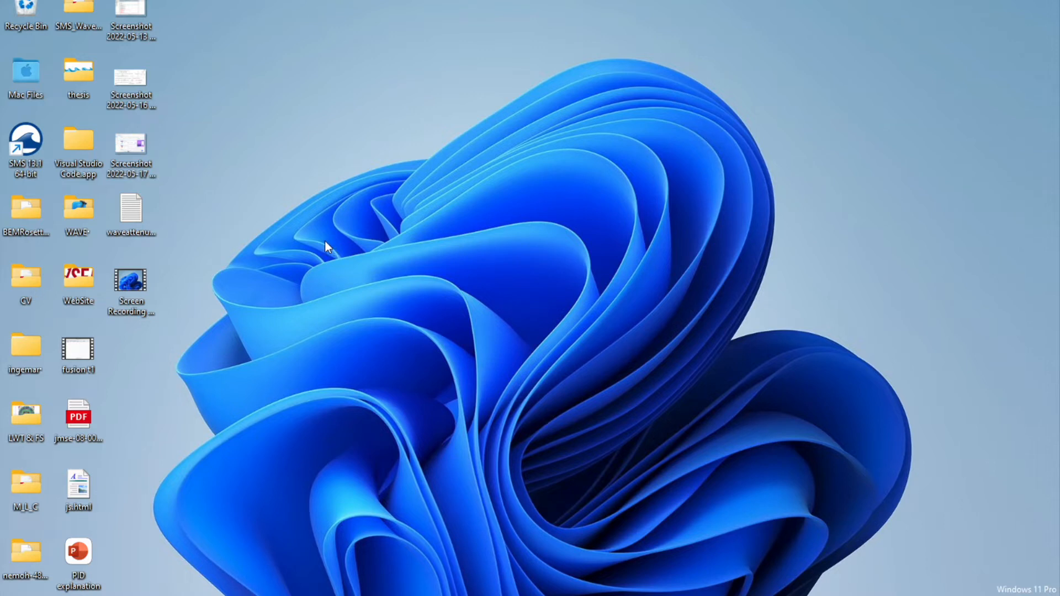
Switch to the Windows desktop, launch the BEMRosetta application from the bin folder of BEMRosetta-master, and maximize its window.
double_click(19, 218)
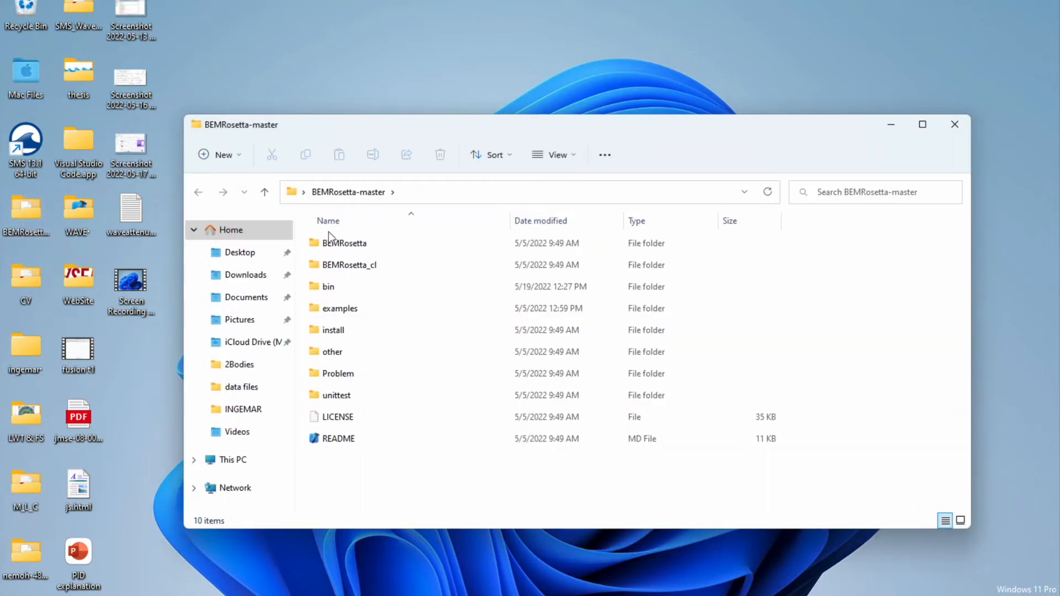
left_click_drag(549, 124, 549, 89)
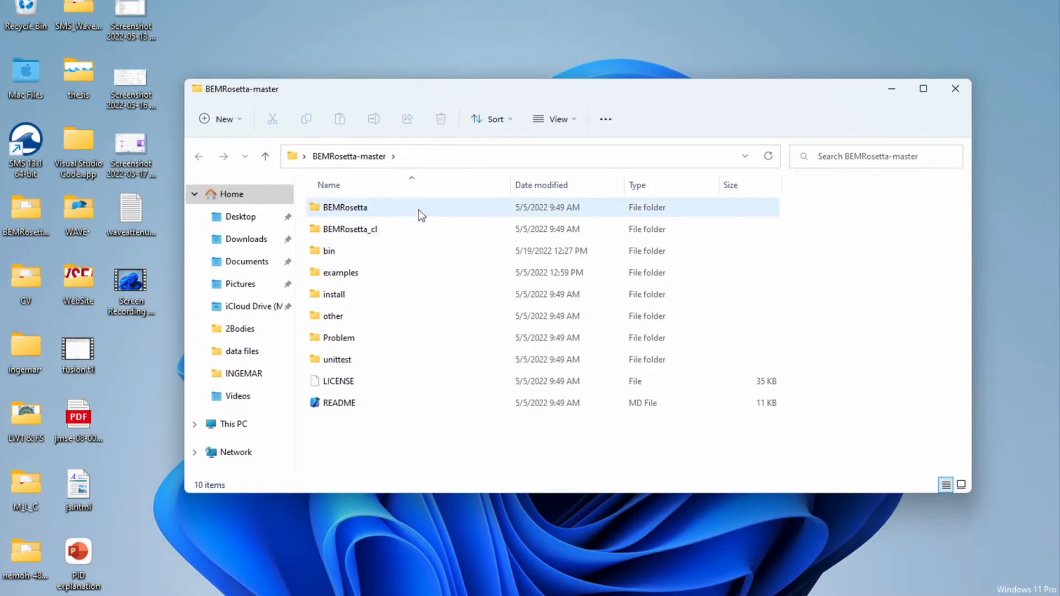
double_click(432, 250)
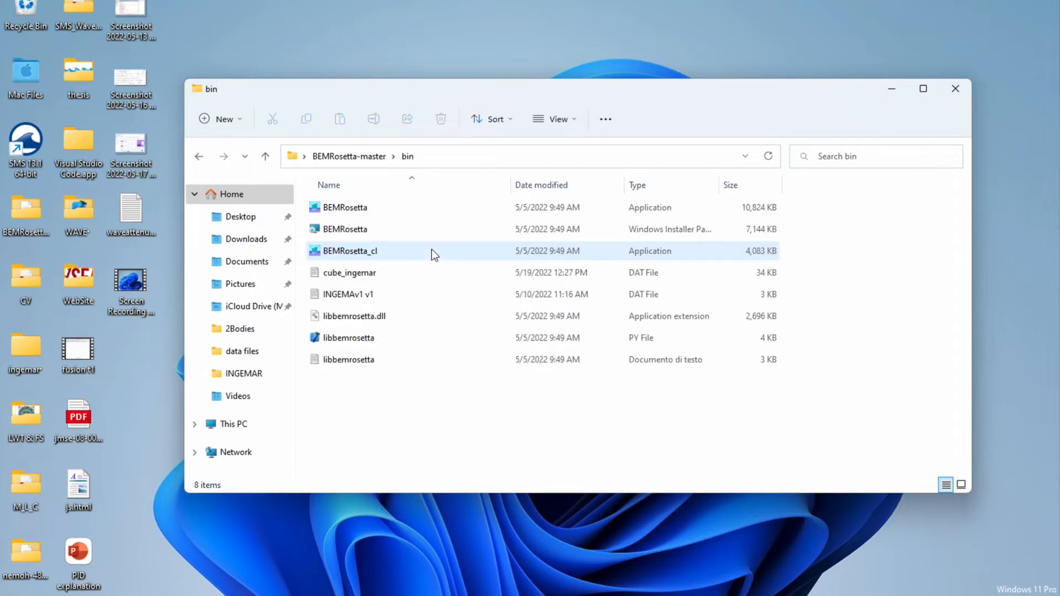
double_click(410, 212)
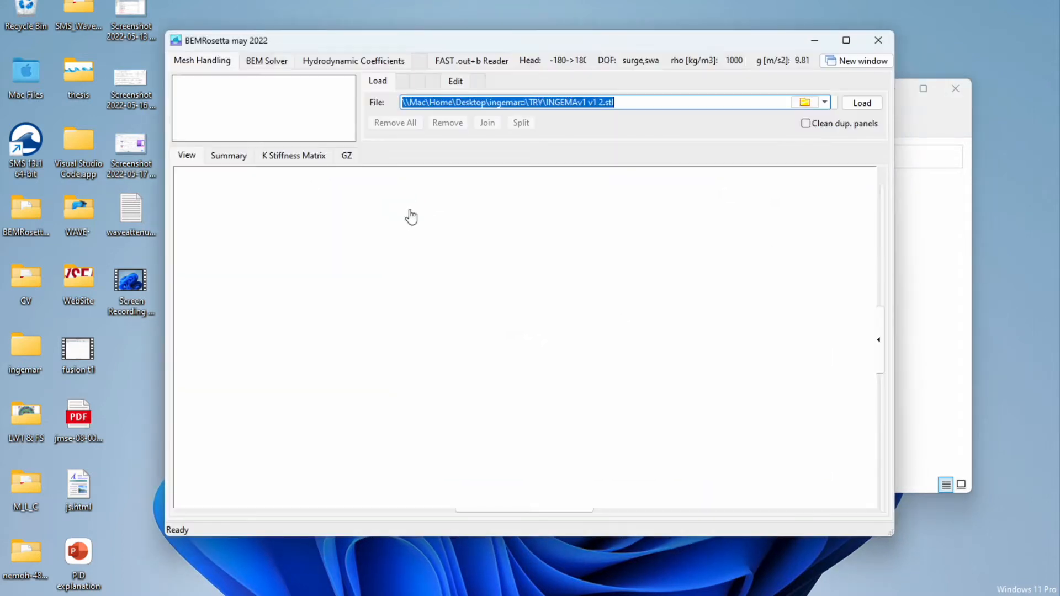
left_click(846, 40)
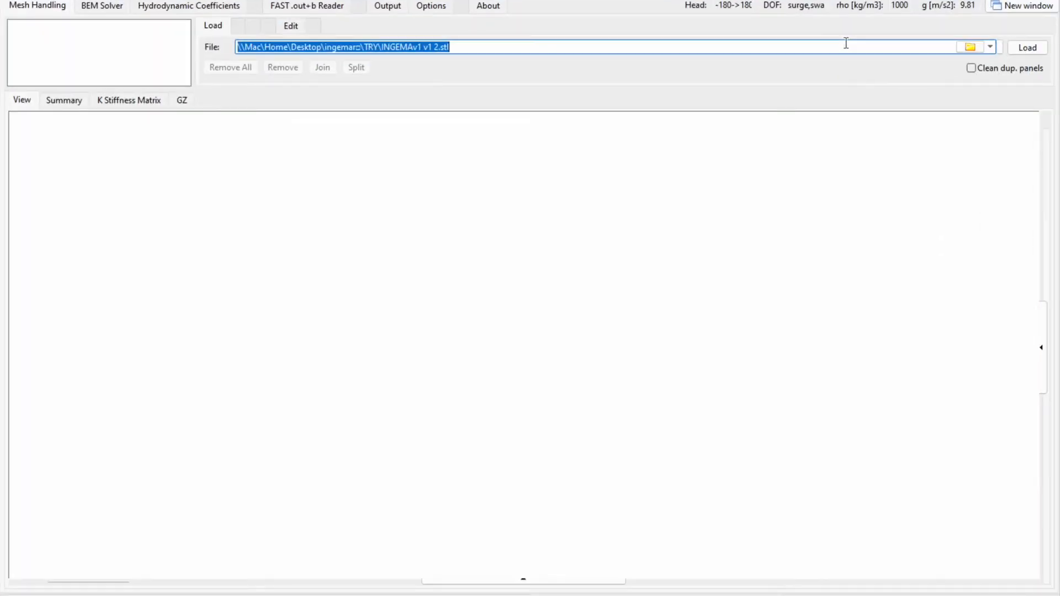
left_click(113, 12)
left_click(187, 7)
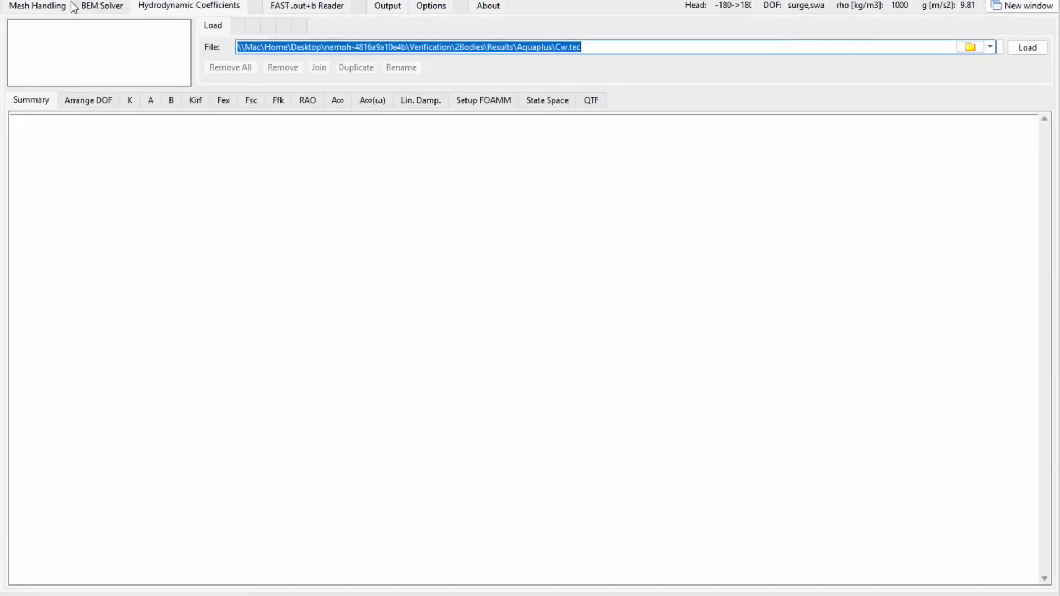
left_click(36, 8)
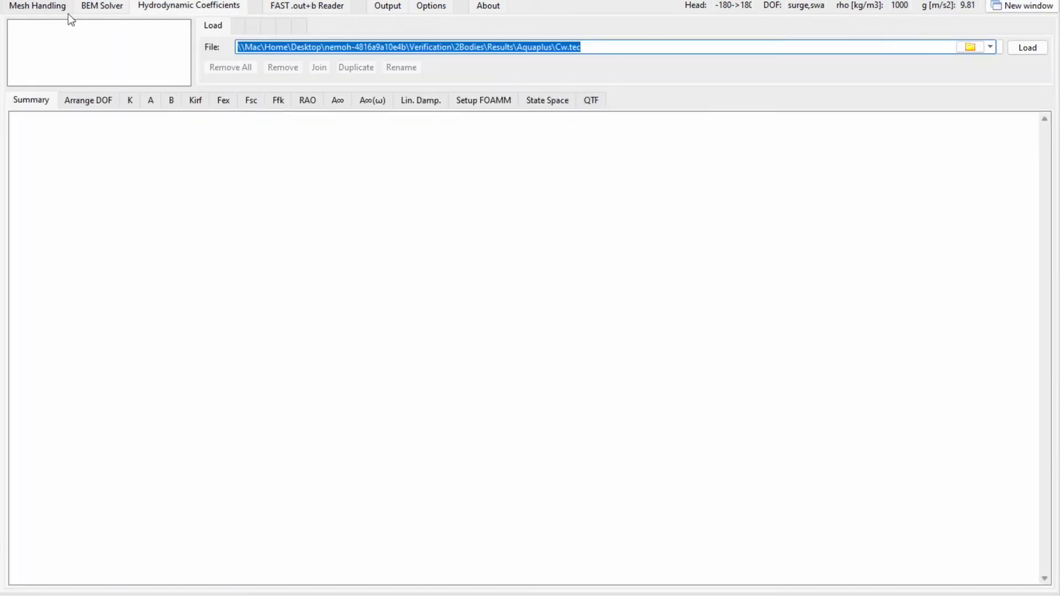
Load the mesh file waveattenuator.stl from the WAVE folder on the Desktop for mesh handling.
left_click(969, 49)
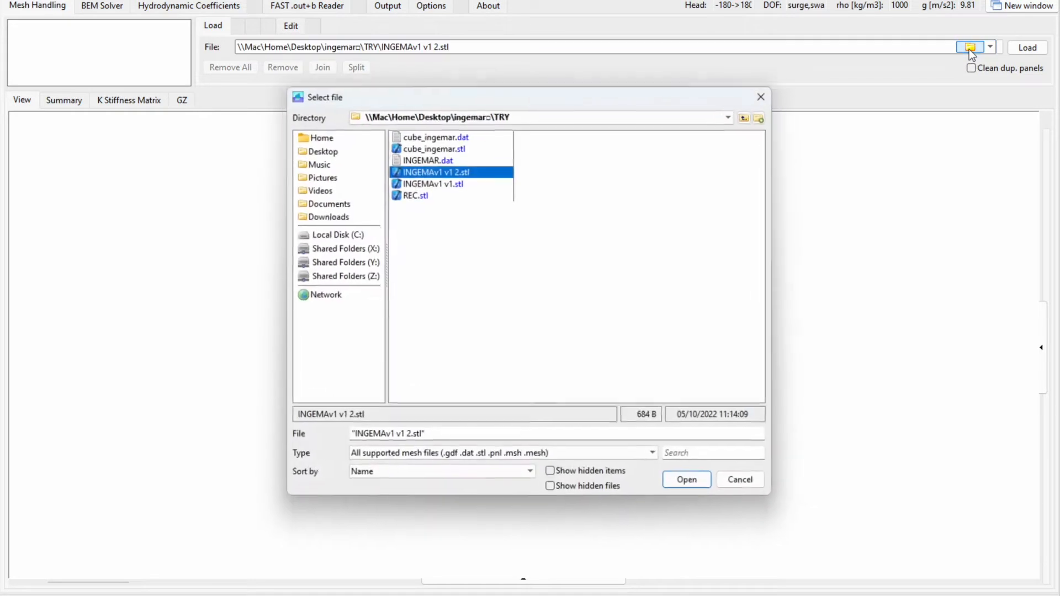
left_click(317, 139)
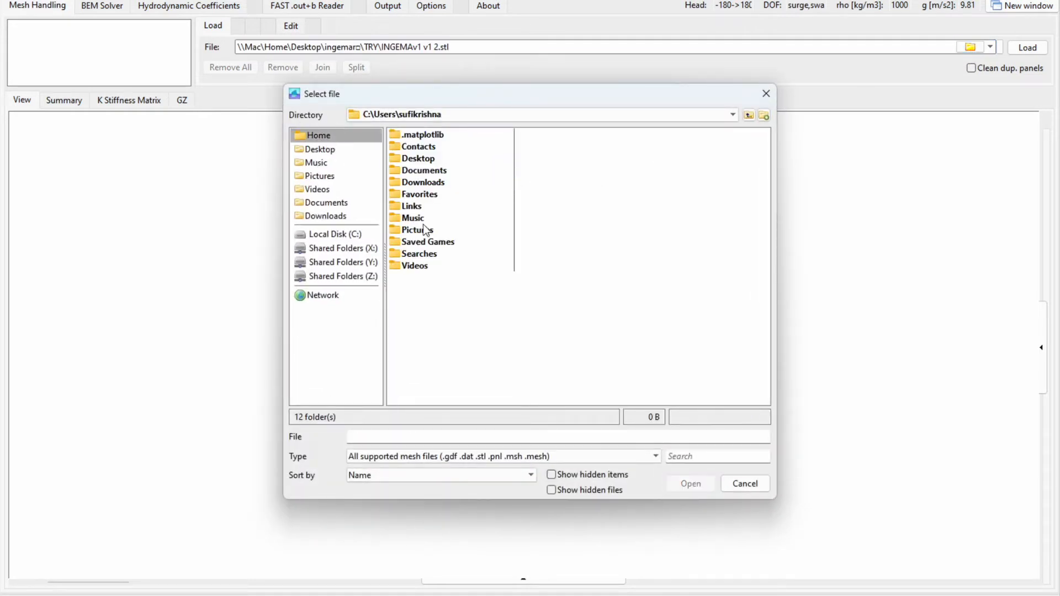
left_click(320, 151)
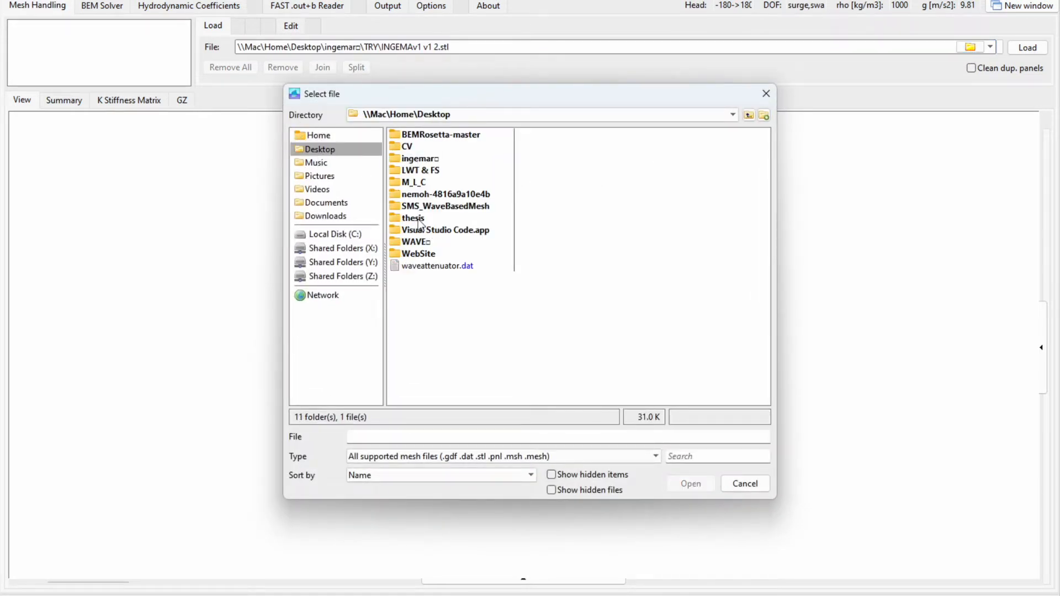
double_click(416, 242)
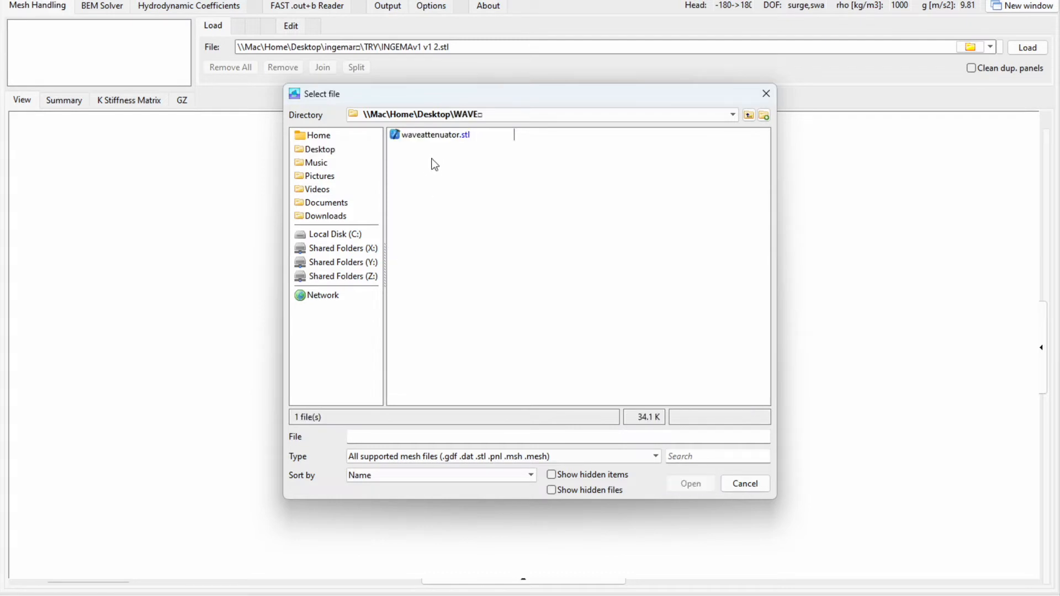
left_click(430, 135)
left_click(677, 483)
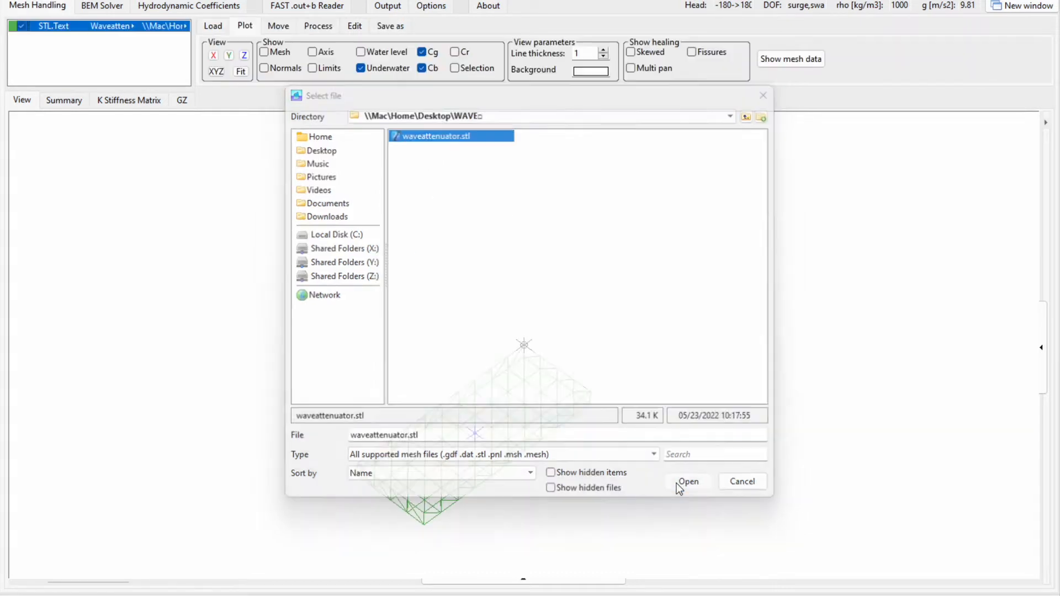
Turn on the mesh, normals and axis display for the loaded mesh and examine the direction of its normals.
left_click_drag(586, 493, 535, 467)
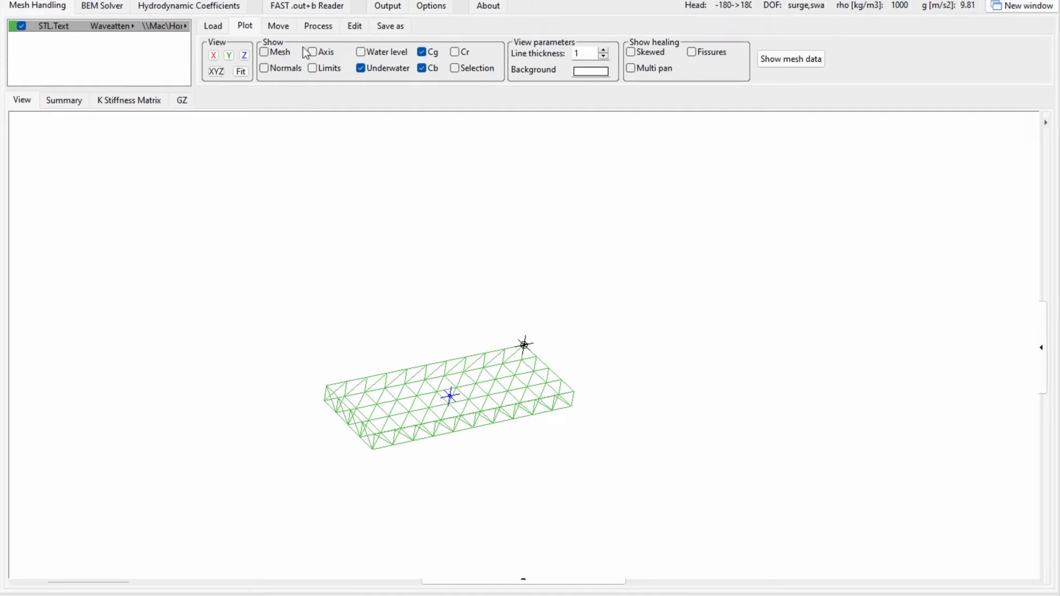
left_click(266, 51)
left_click(266, 69)
left_click(312, 53)
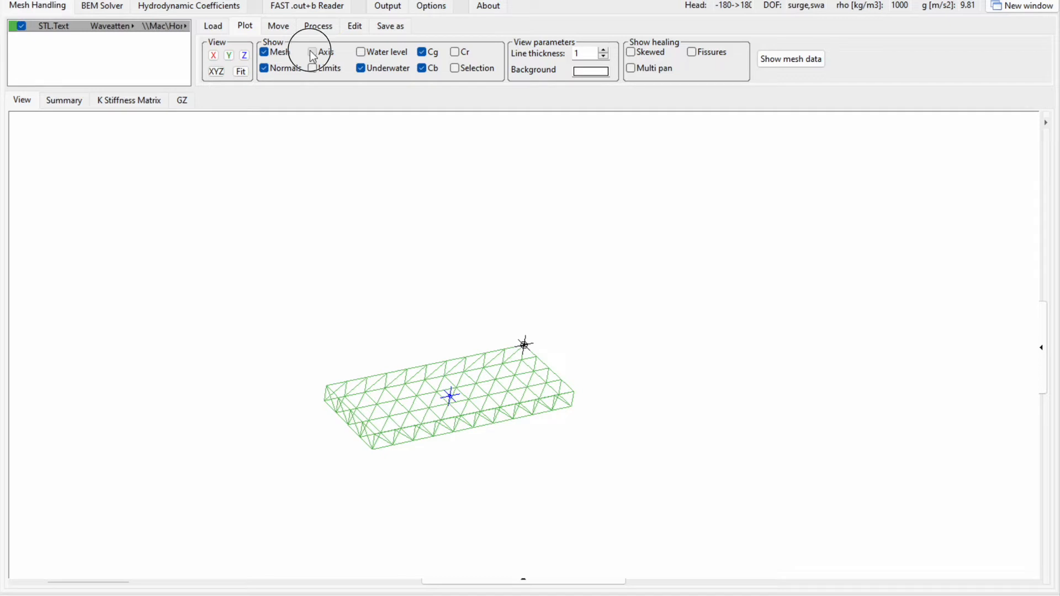
mouse_move(409, 410)
left_mouse_down()
mouse_move(419, 412)
mouse_move(397, 360)
mouse_move(395, 443)
left_mouse_up()
scroll(422, 423, "up", 10)
scroll(422, 424, "down", 10)
left_click(378, 453)
left_click_drag(378, 453, 402, 365)
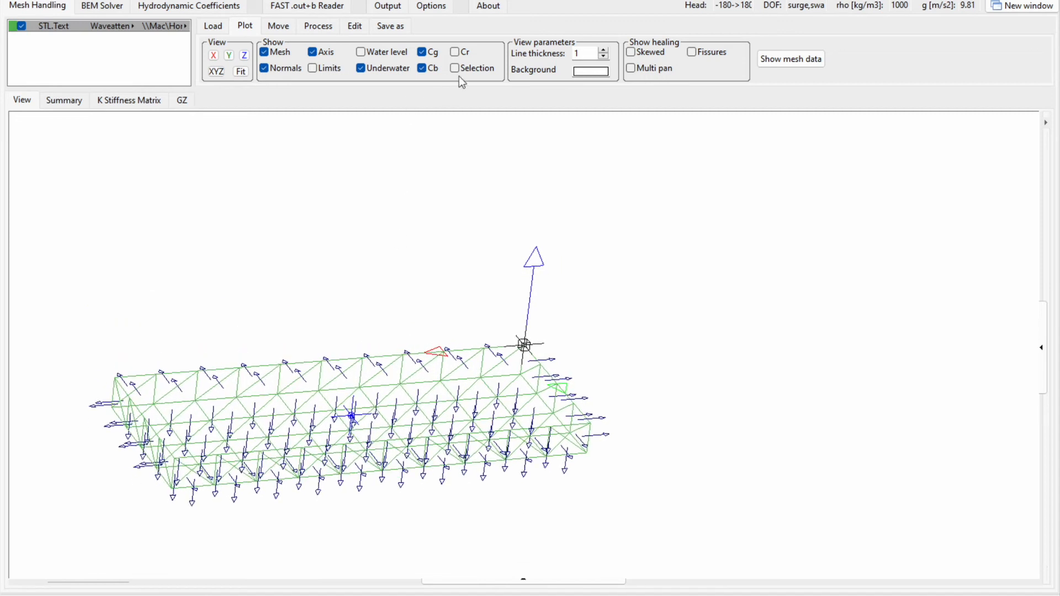
Try showing the Cr marker and the selection volume around the mesh.
left_click(455, 52)
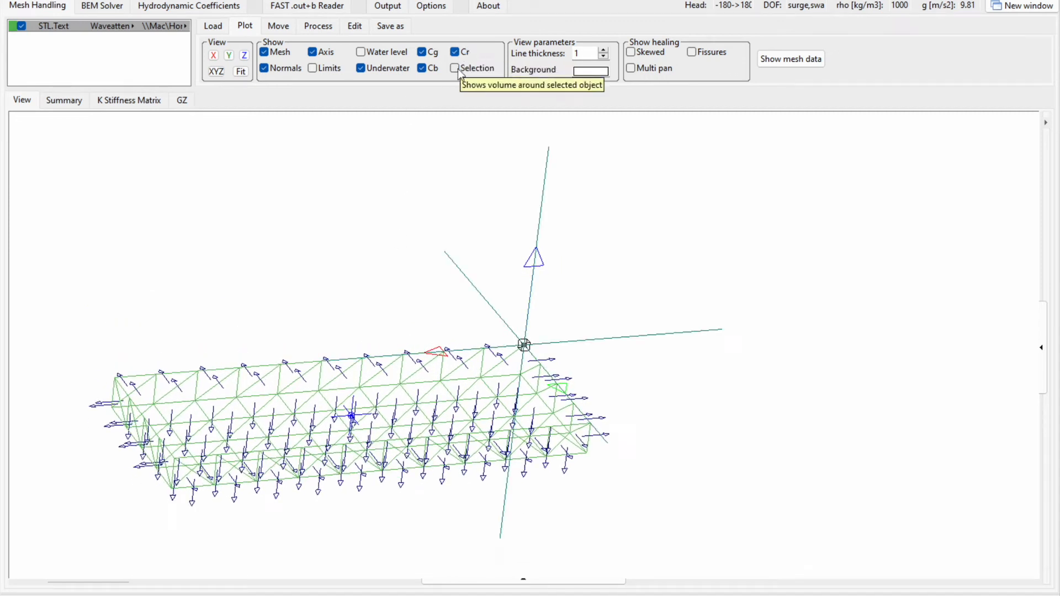
left_click(469, 69)
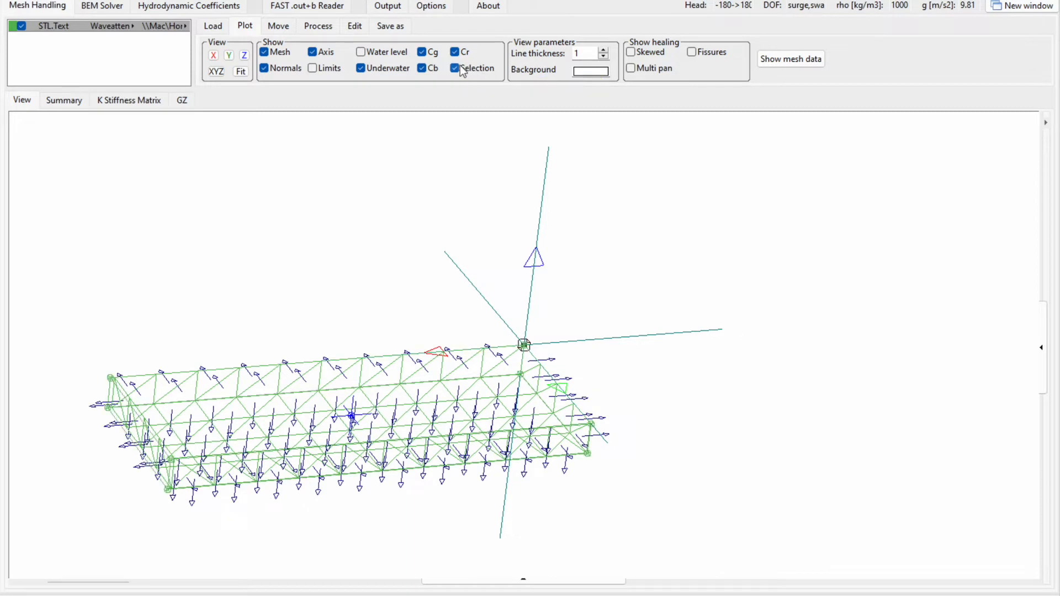
left_click(459, 67)
left_click(457, 52)
Show the mesh in the XYZ view and fit the whole of it in view.
left_click_drag(291, 454, 437, 420)
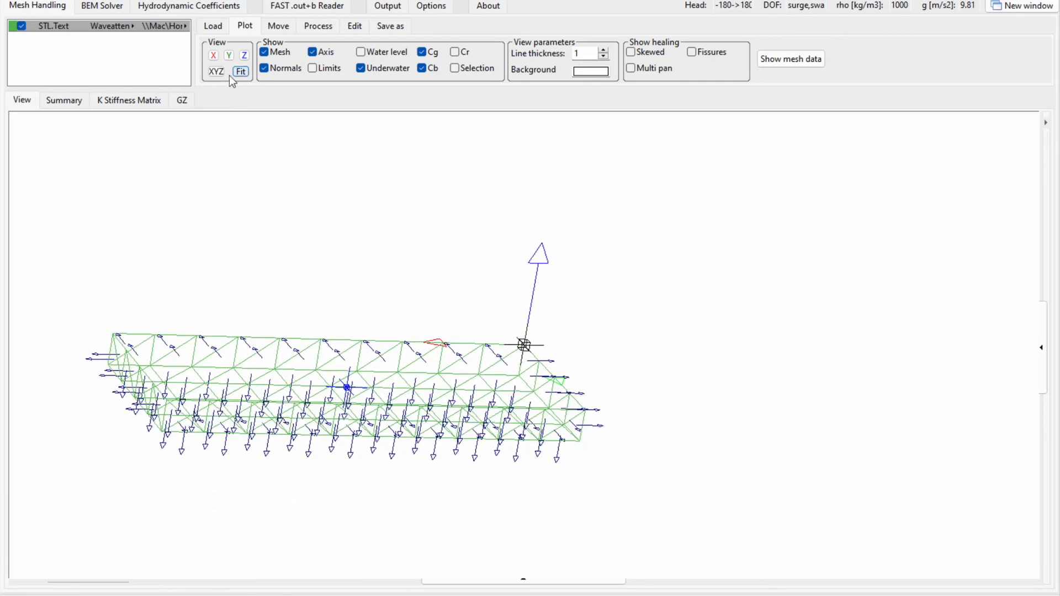
left_click(220, 75)
scroll(387, 201, "down", 5)
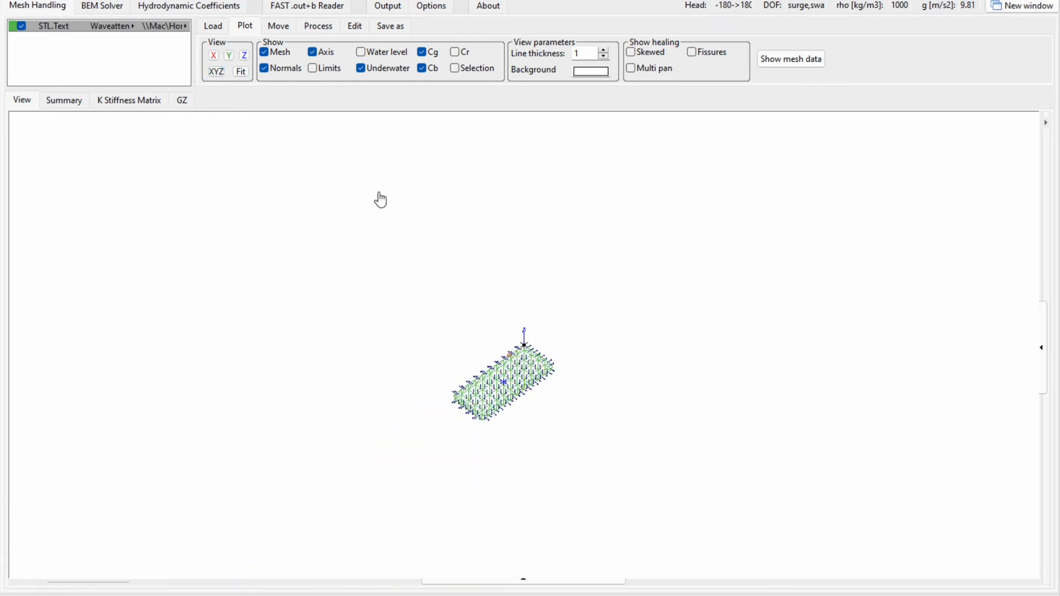
left_click(241, 71)
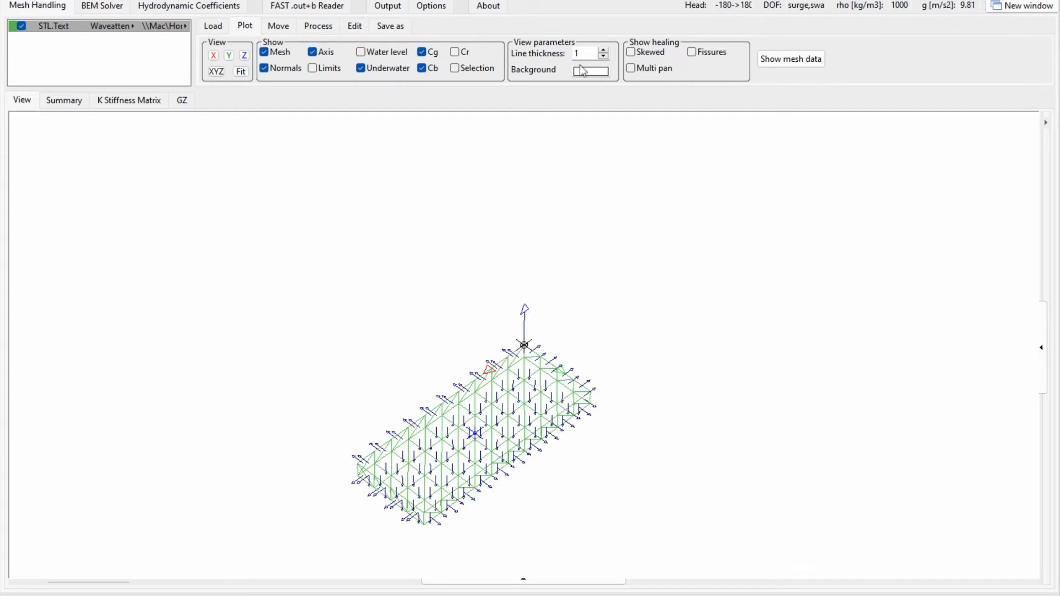
Convert the whole mesh to Nemoh .dat format and save it as waveattenuator.dat in the WAVE folder on the Desktop.
left_click(279, 28)
left_click(308, 26)
left_click(353, 28)
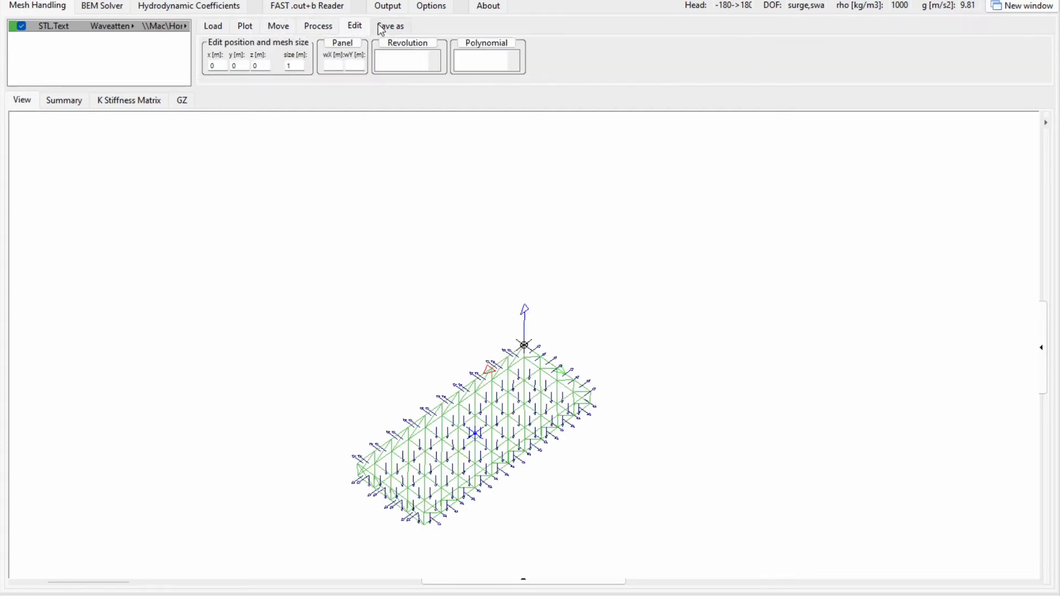
left_click(384, 26)
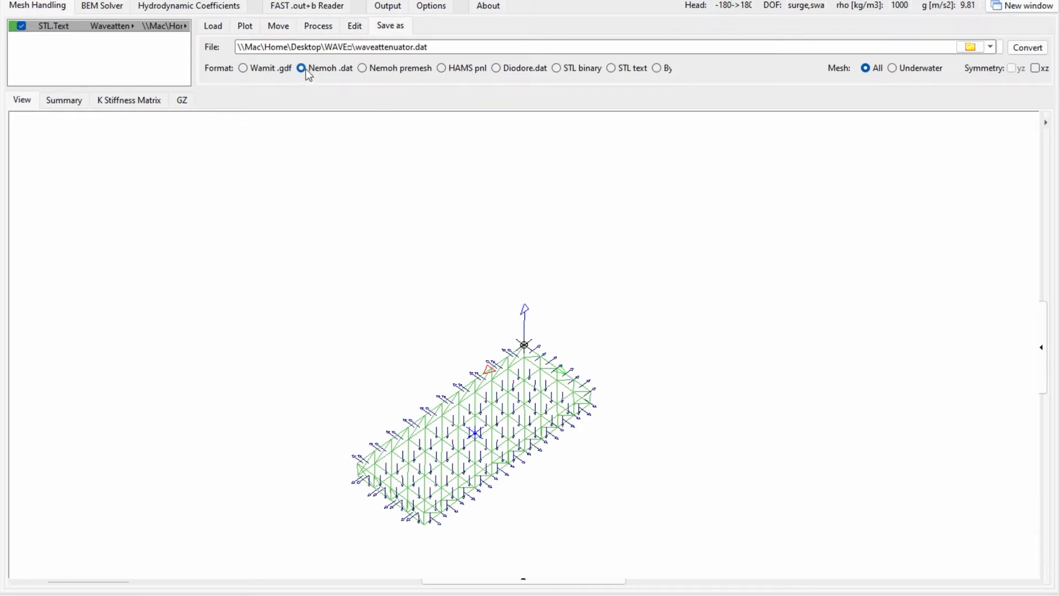
left_click(975, 48)
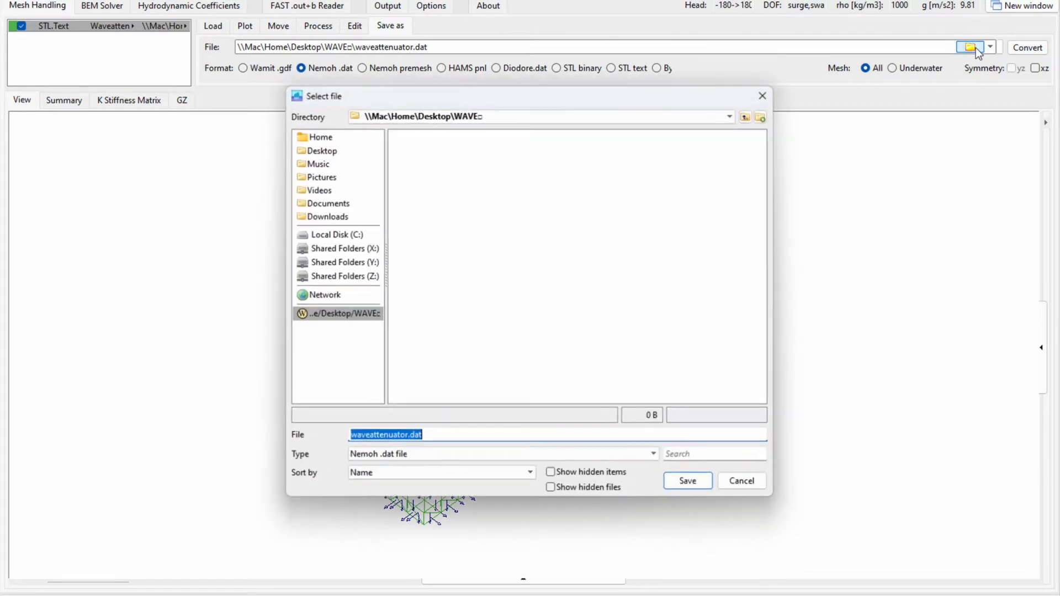
left_click(328, 155)
double_click(431, 243)
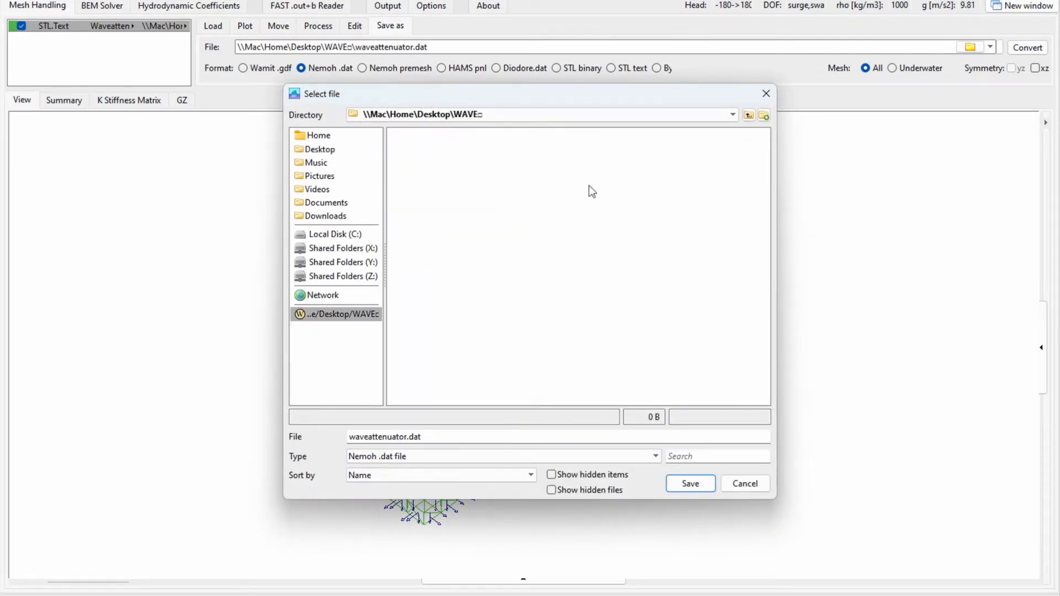
left_click(693, 486)
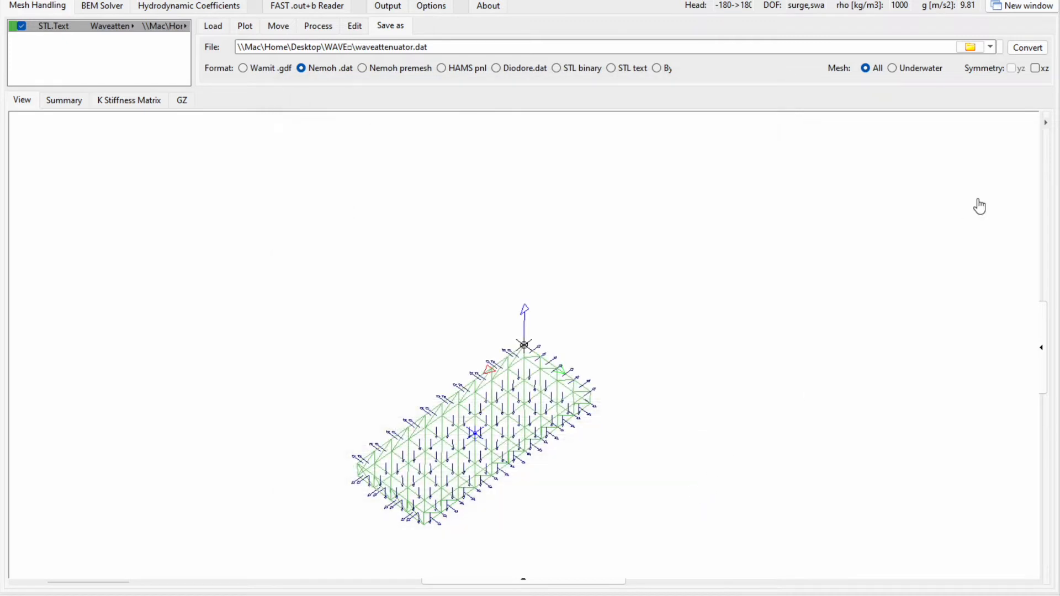
left_click(1024, 49)
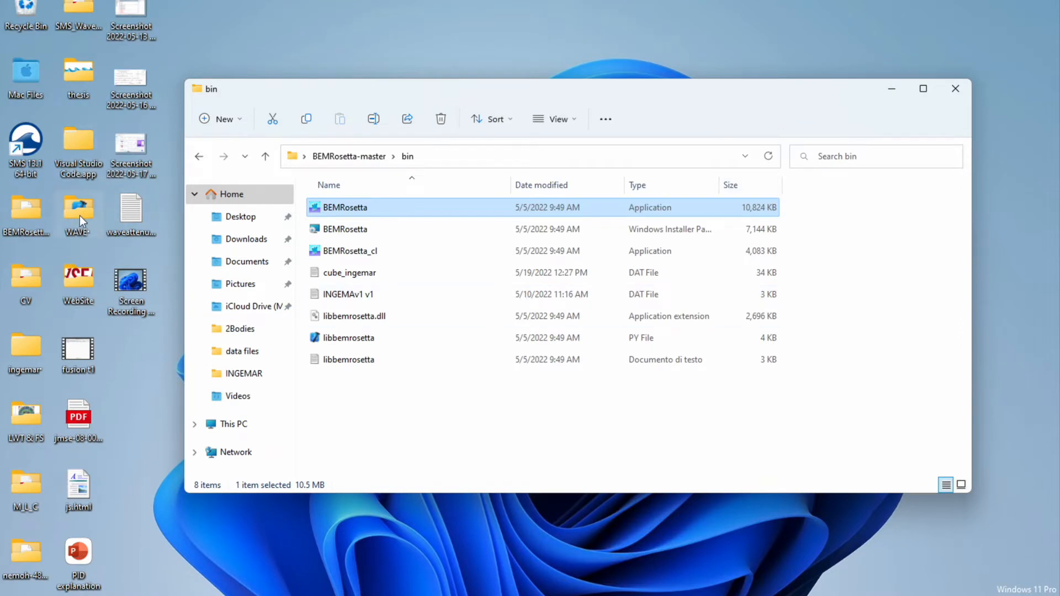
Check the exported waveattenuator files in the wave folder in File Explorer and open the Desktop's nemoh-4816a9a10e4b folder.
double_click(75, 228)
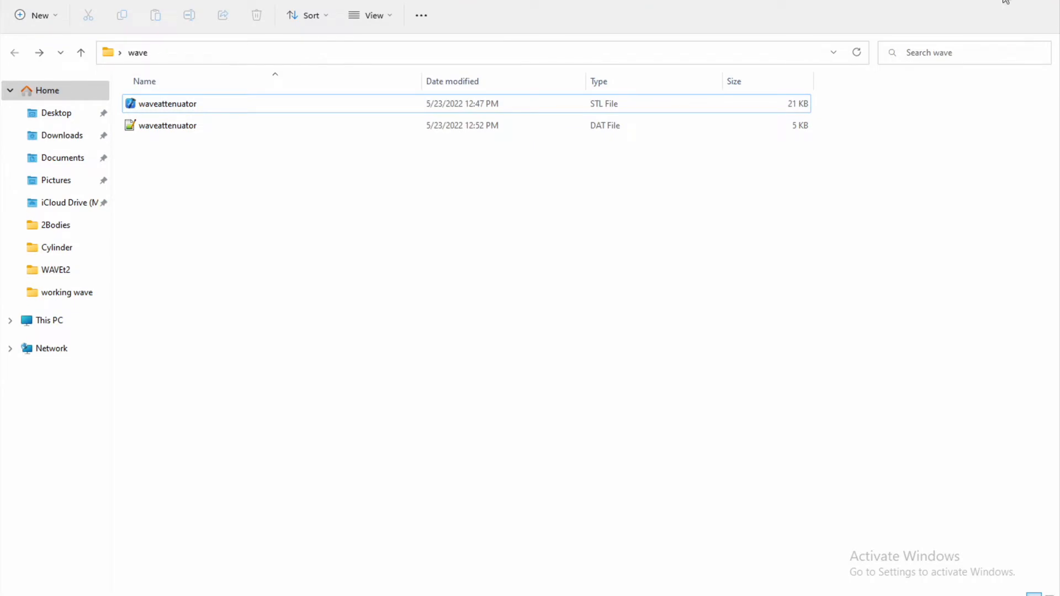
left_click(765, 10)
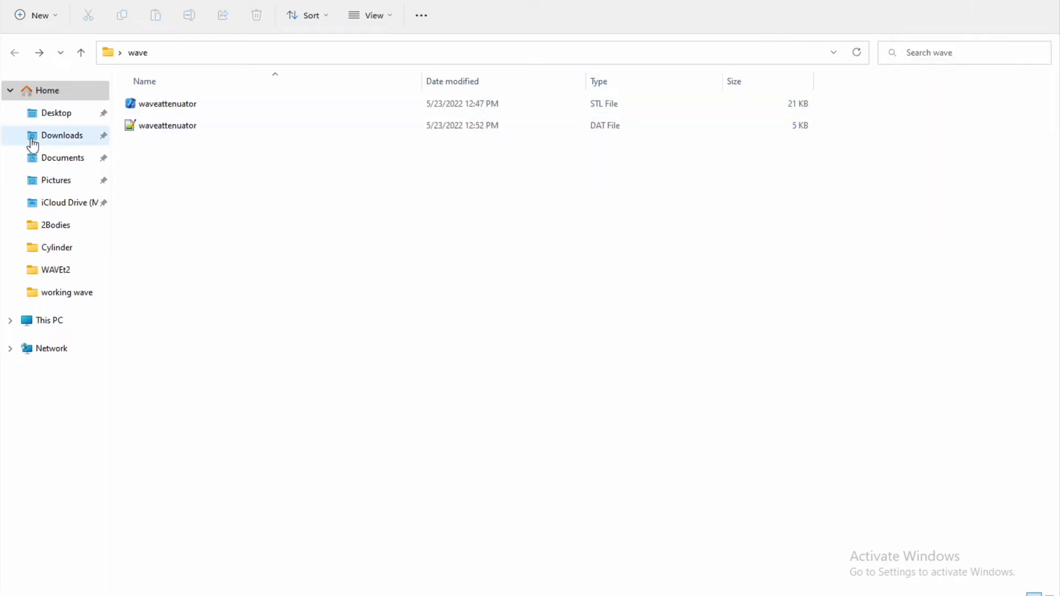
left_click(49, 120)
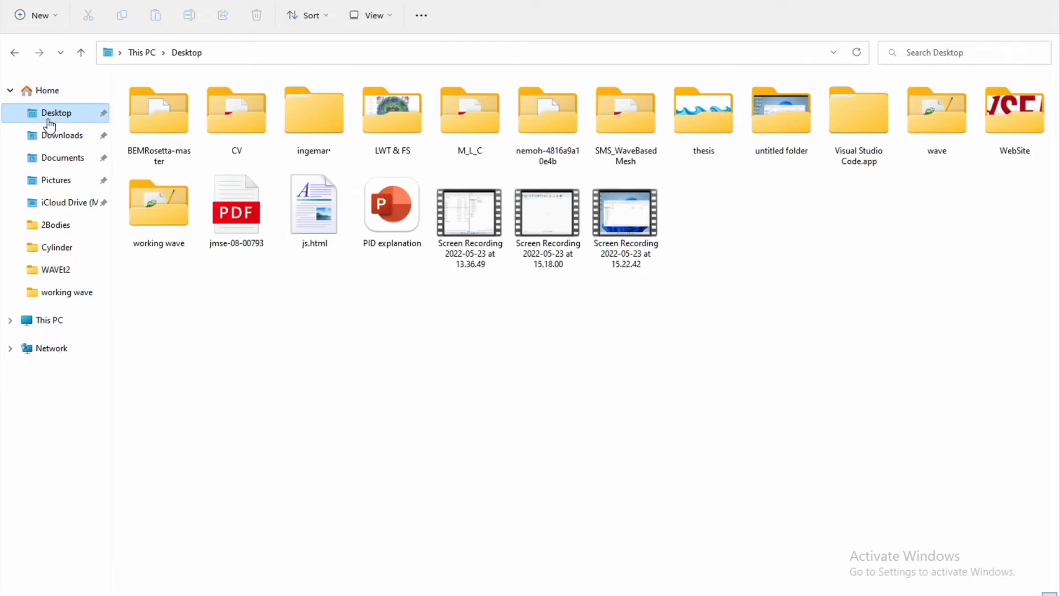
left_click(376, 349)
double_click(525, 139)
left_click(544, 80)
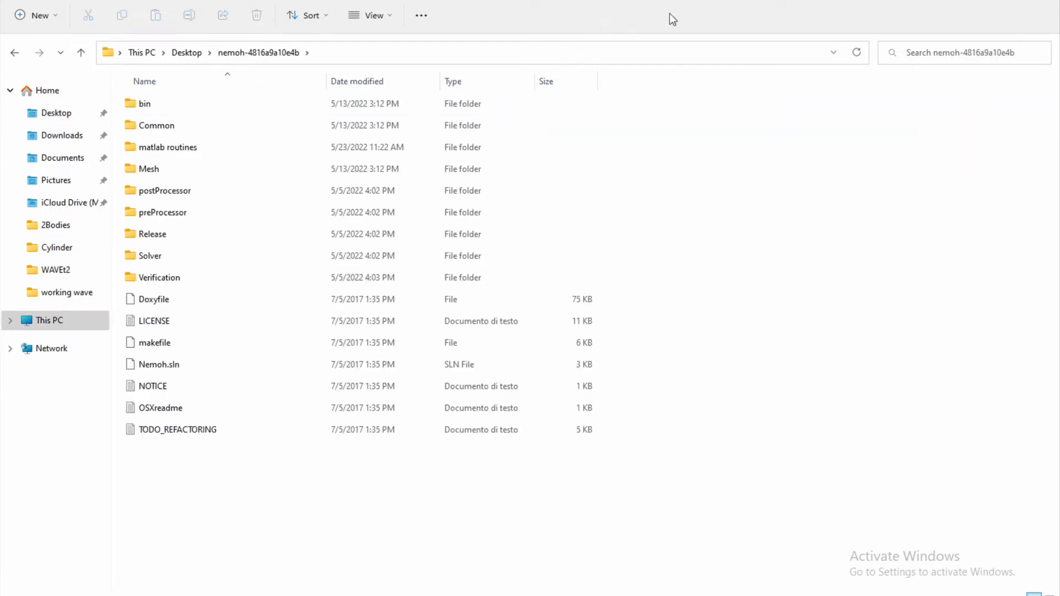
Arrange the nemoh-4816a9a10e4b folder side by side with a second File Explorer window showing the Desktop's wave folder.
left_click(1015, 1)
left_click_drag(644, 164, 1, 130)
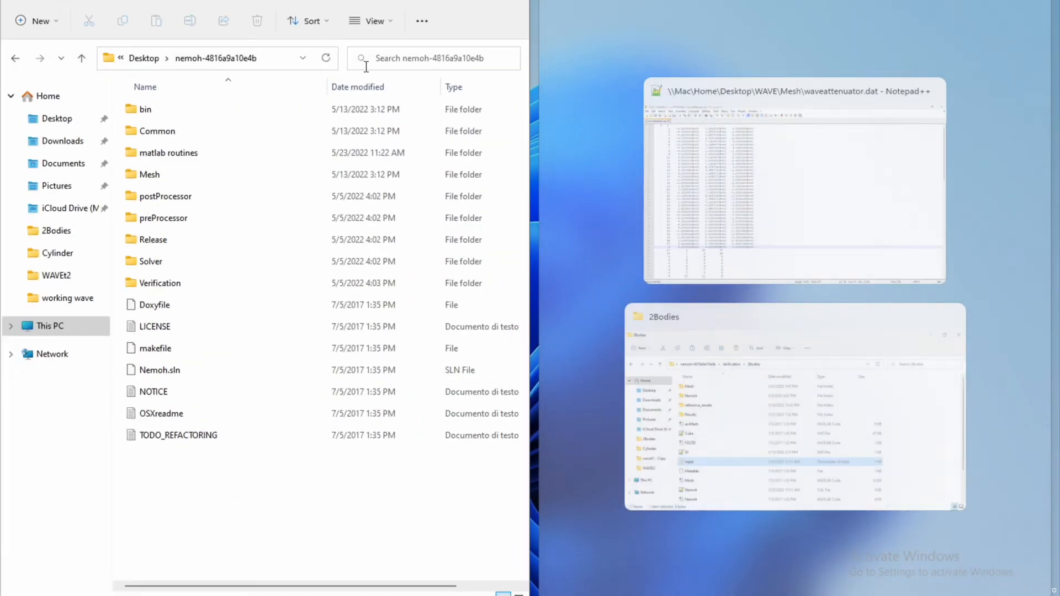
left_click(674, 367)
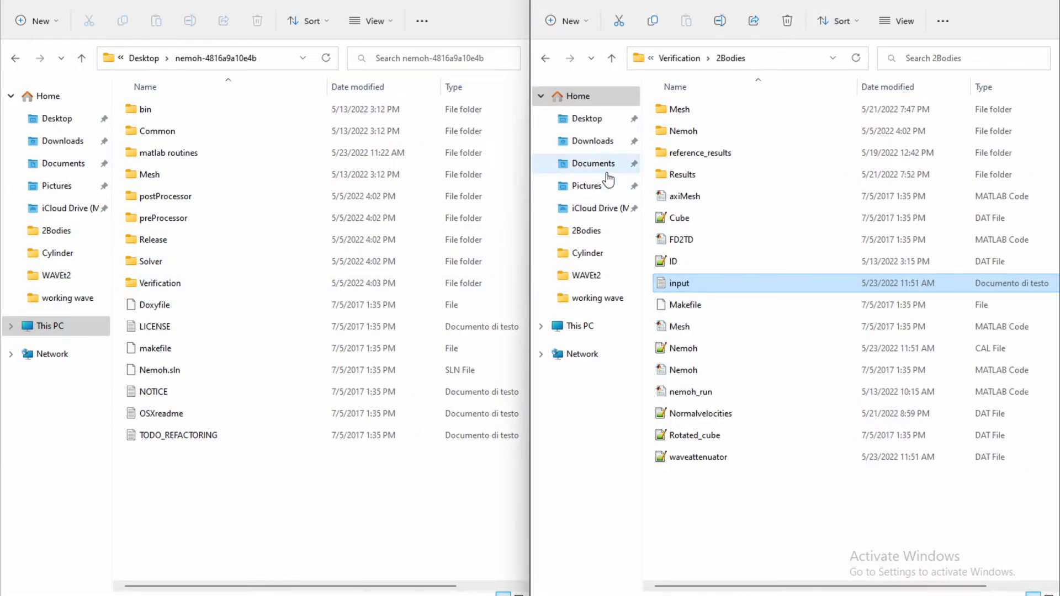
left_click(587, 119)
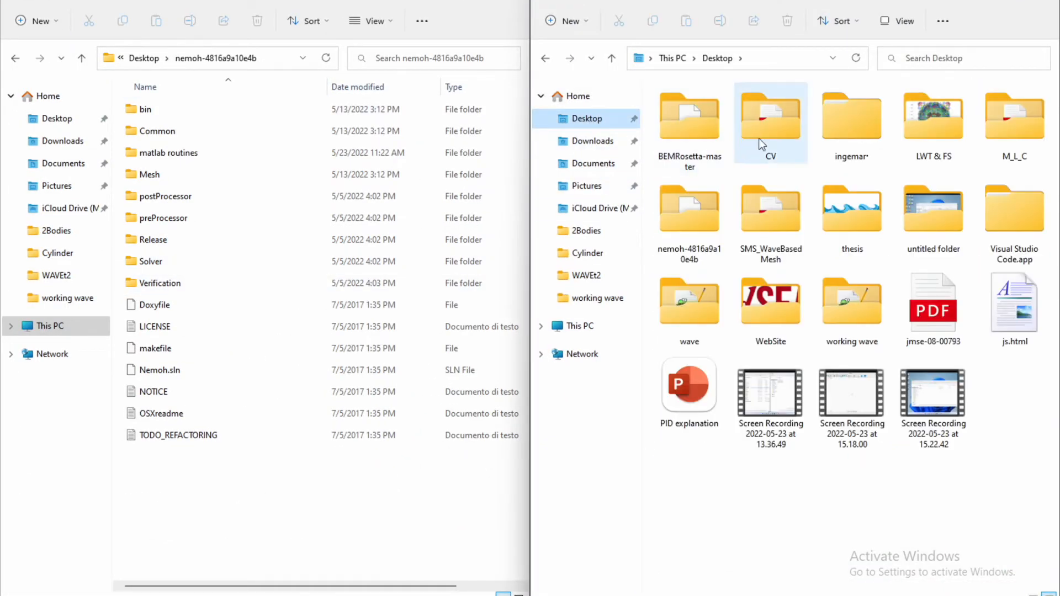
double_click(711, 314)
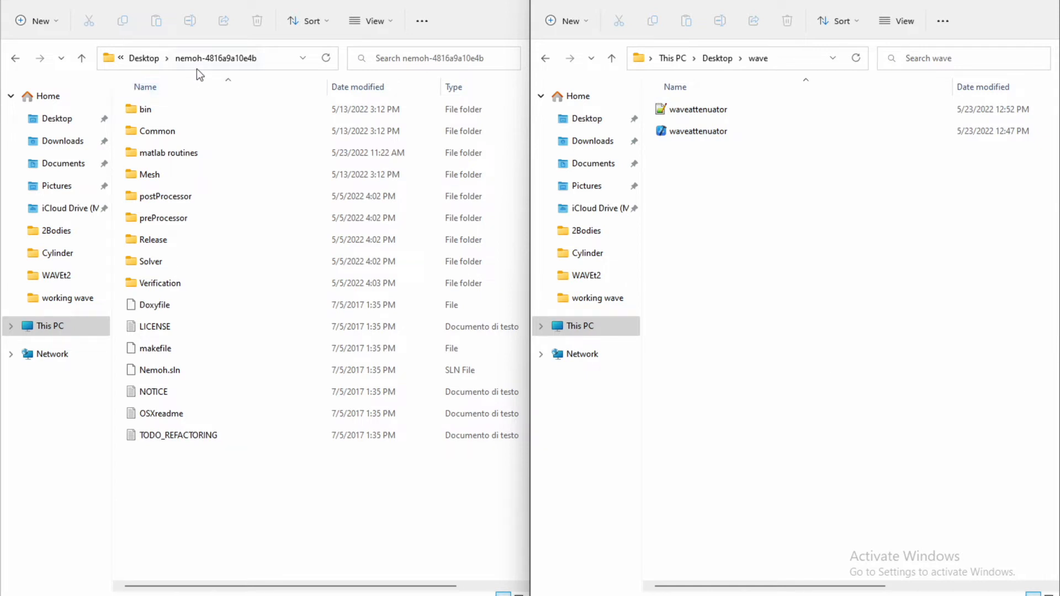
Copy the entire contents of Nemoh's matlab routines folder into the wave folder.
double_click(203, 154)
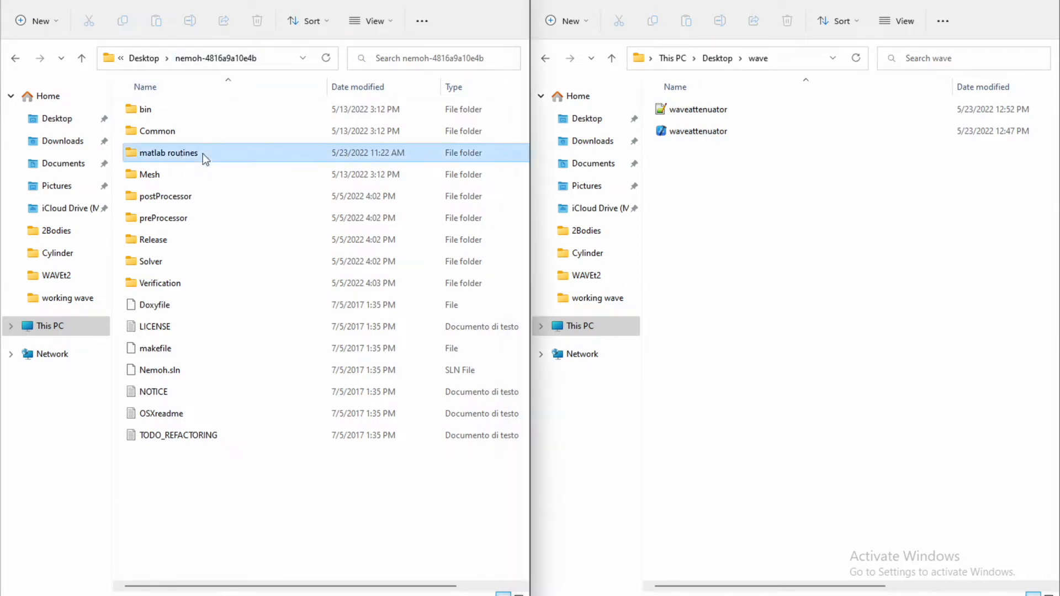
key("ctrl+a")
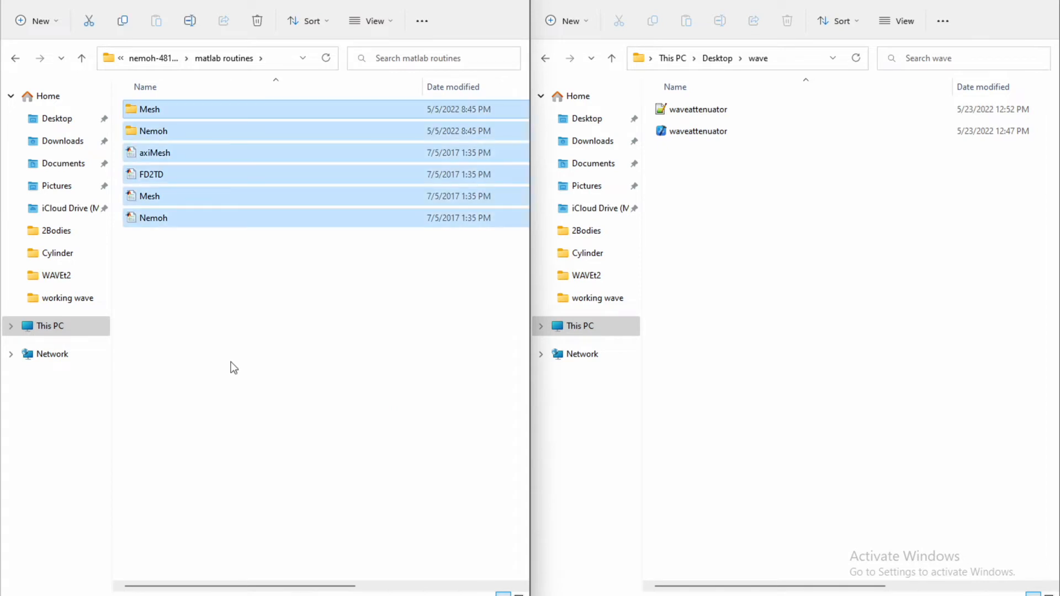
key("ctrl+c")
left_click(816, 273)
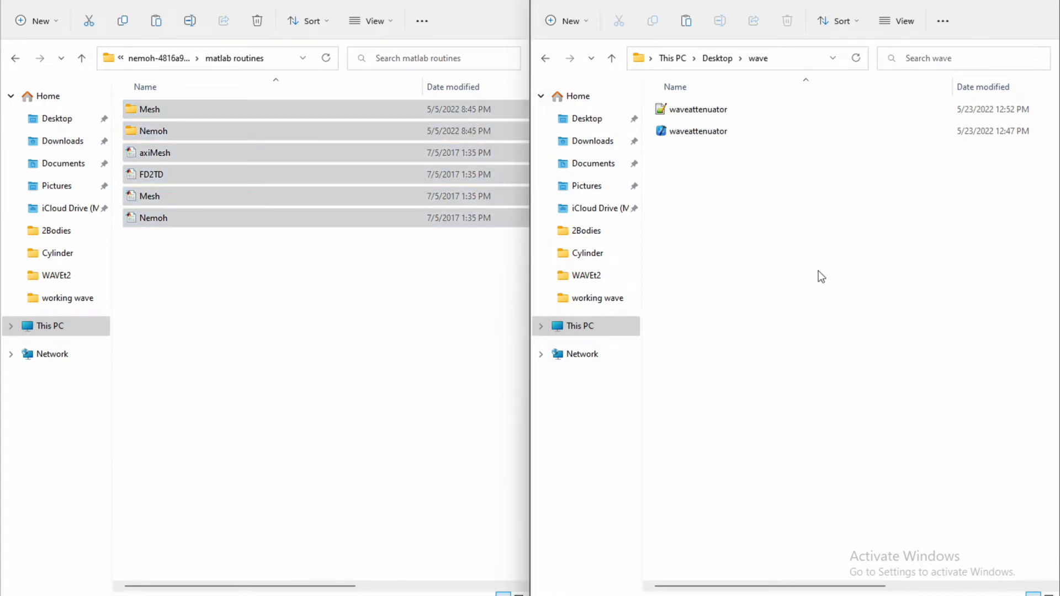
key("ctrl+v")
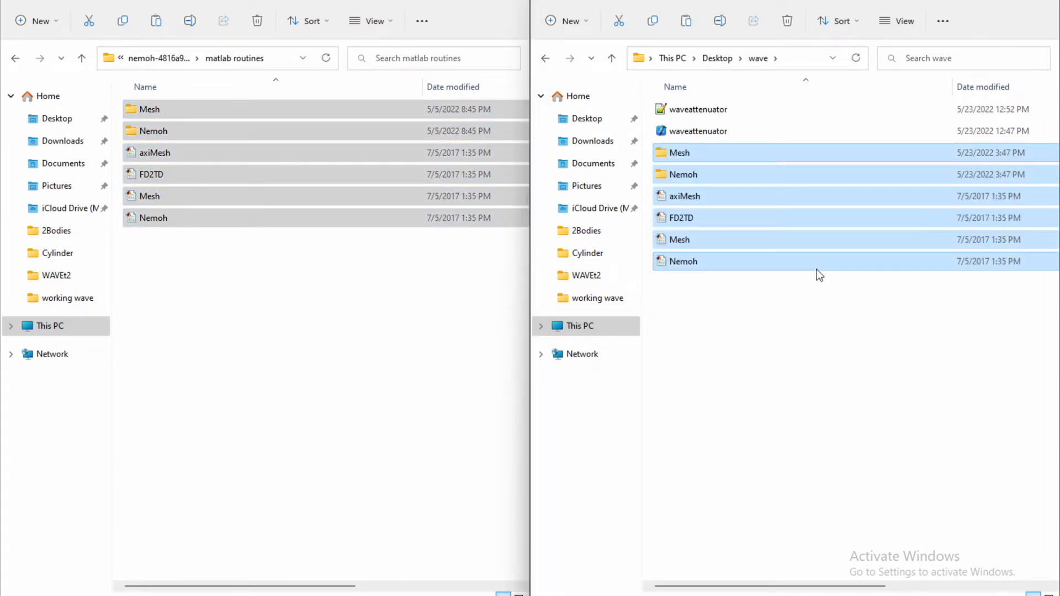
left_click(756, 285)
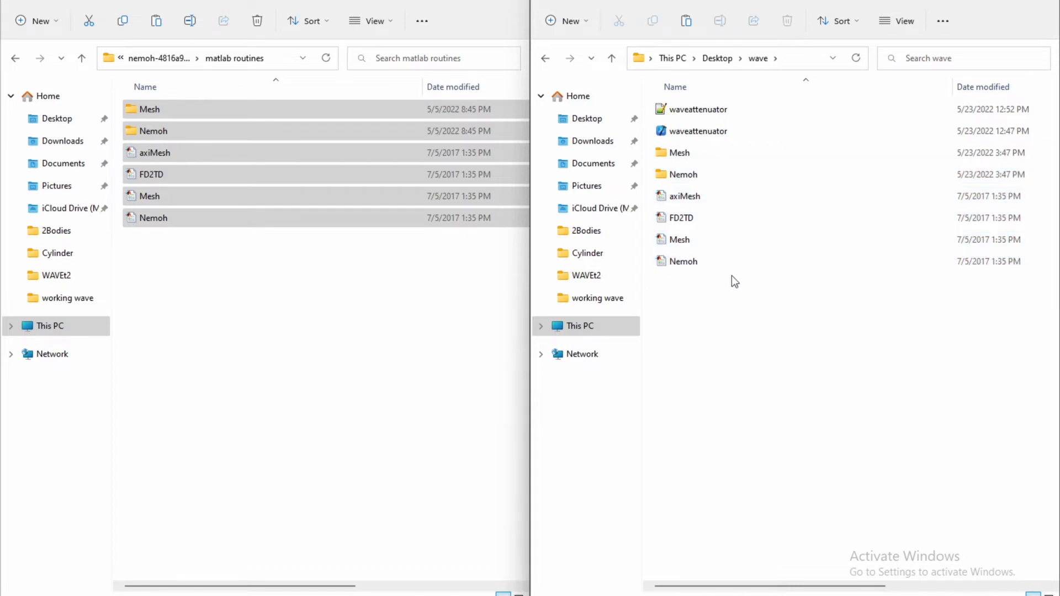
Copy the ID DAT file from Nemoh's Verification\2Bodies folder into the wave folder.
left_click(15, 58)
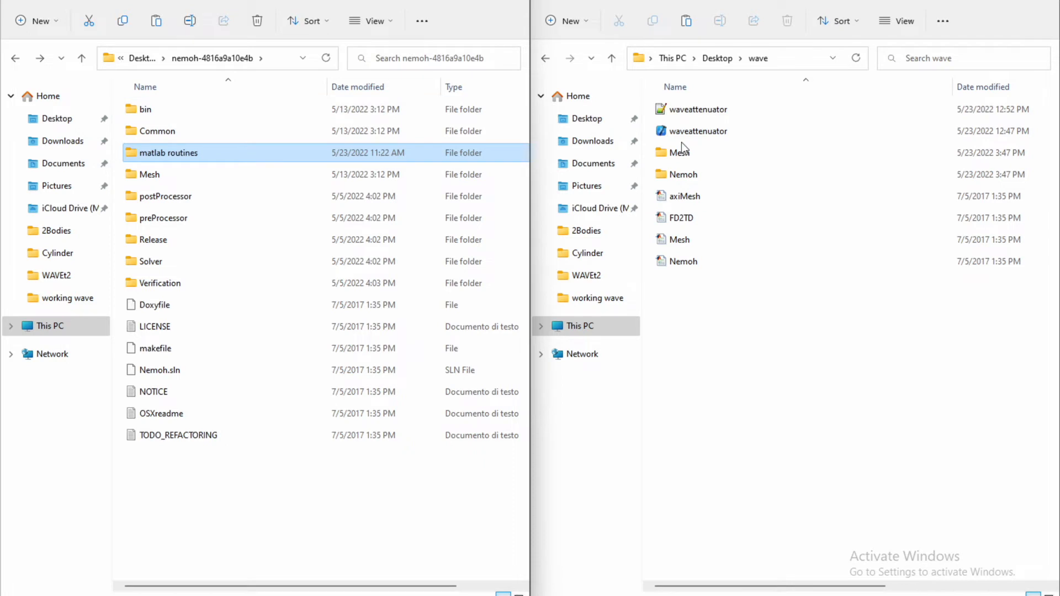
left_click(811, 408)
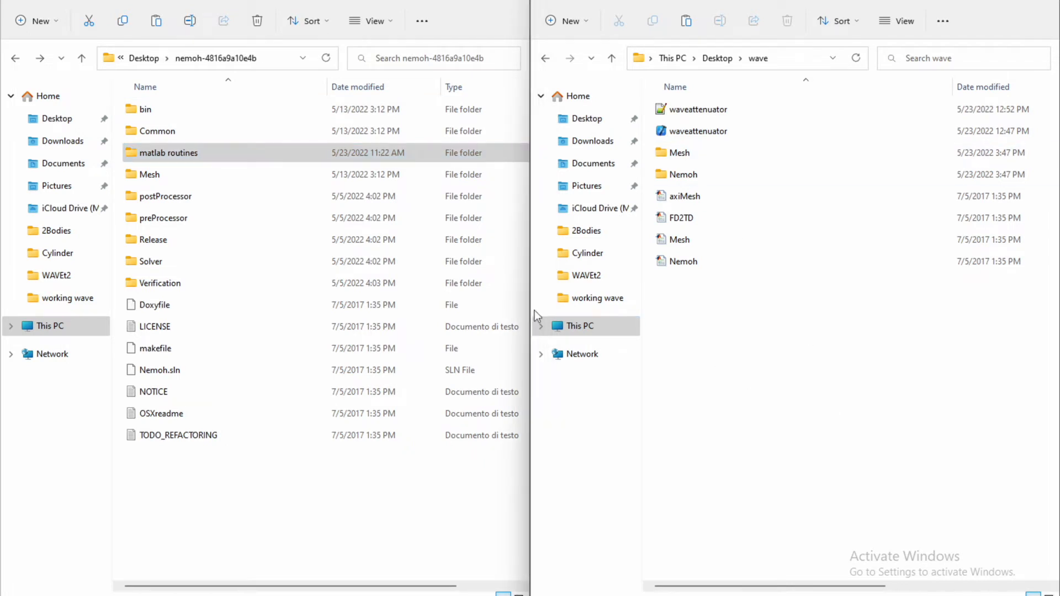
double_click(237, 283)
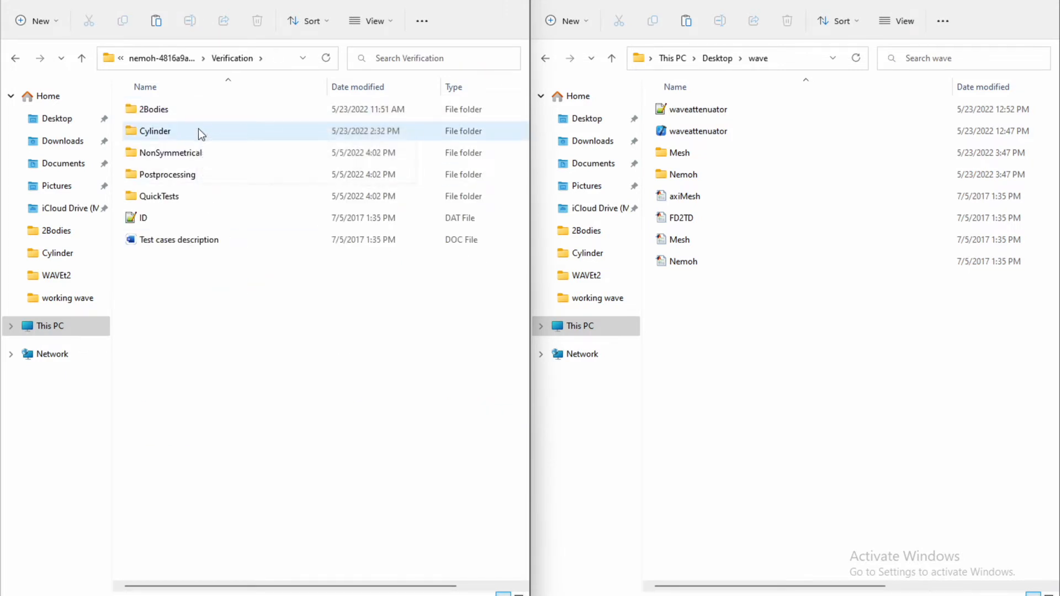
double_click(203, 109)
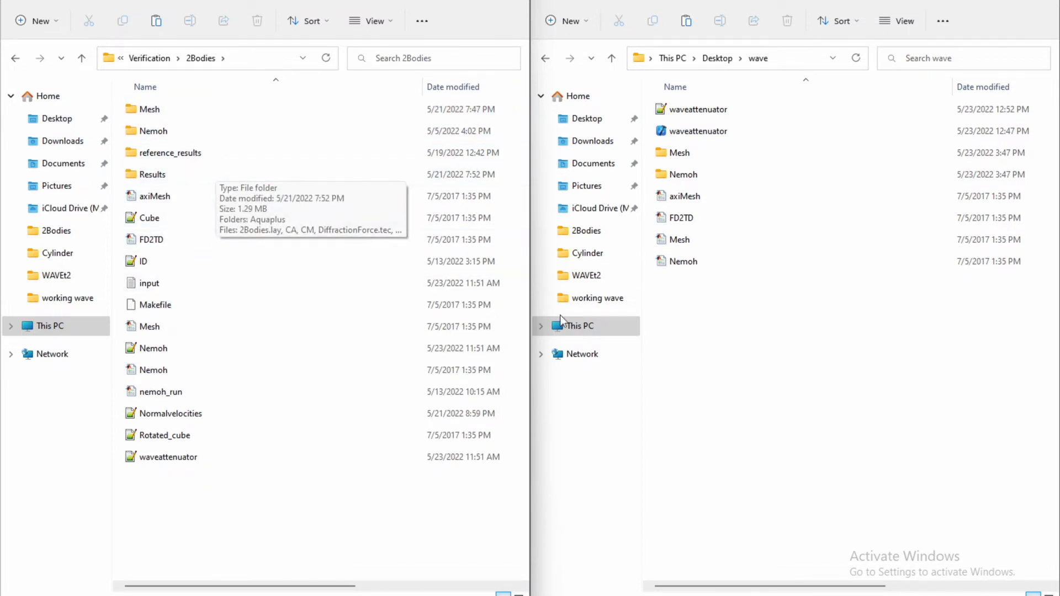
left_click(214, 263)
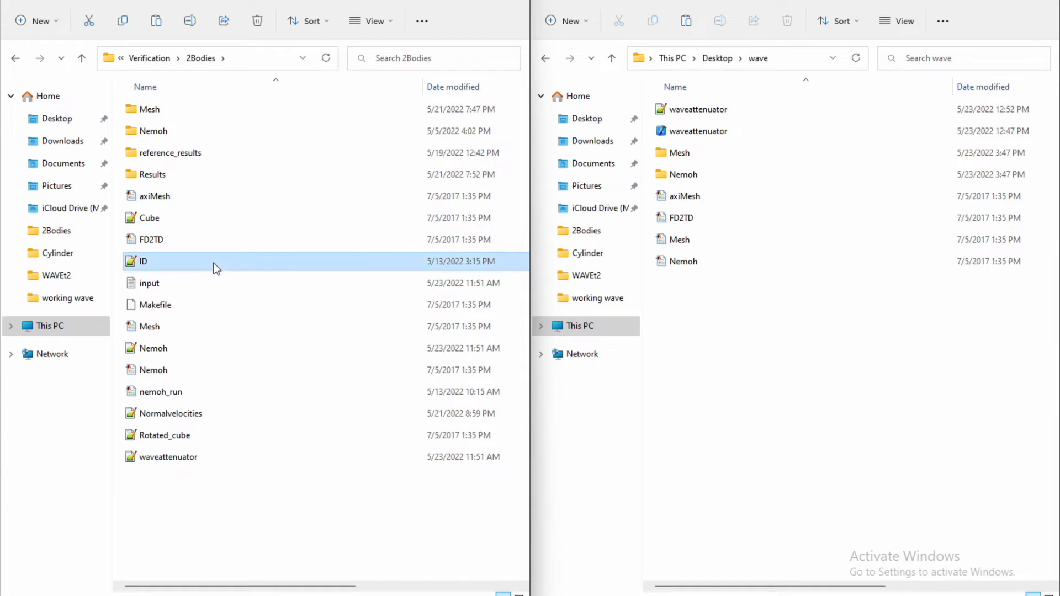
left_click_drag(213, 264, 267, 280)
left_click(748, 363)
key("ctrl+v")
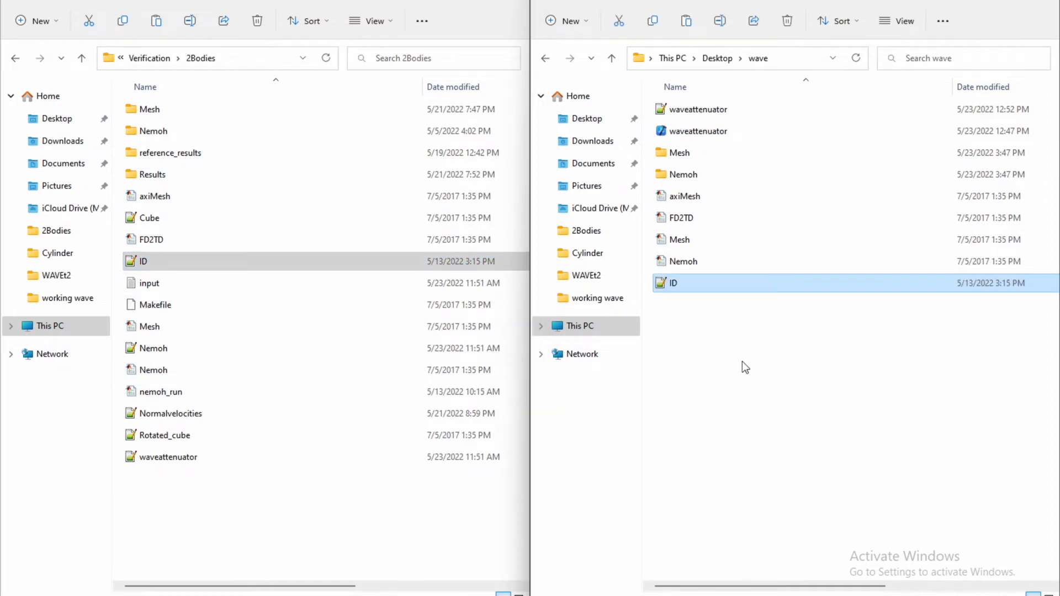
Copy the Nemoh CAL file from the 2Bodies folder into the wave folder.
left_click(163, 350)
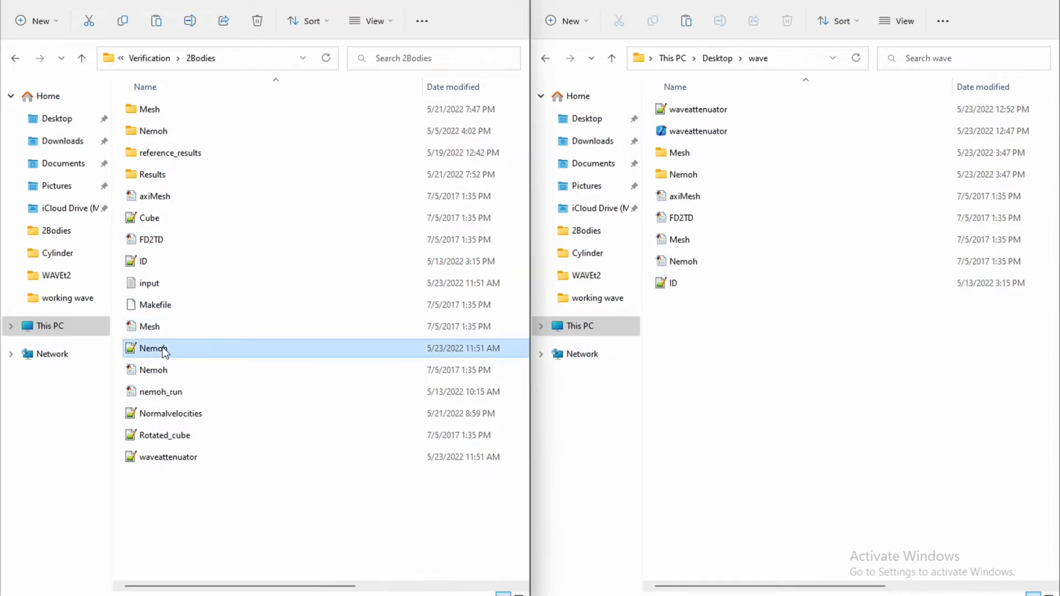
left_click(756, 393)
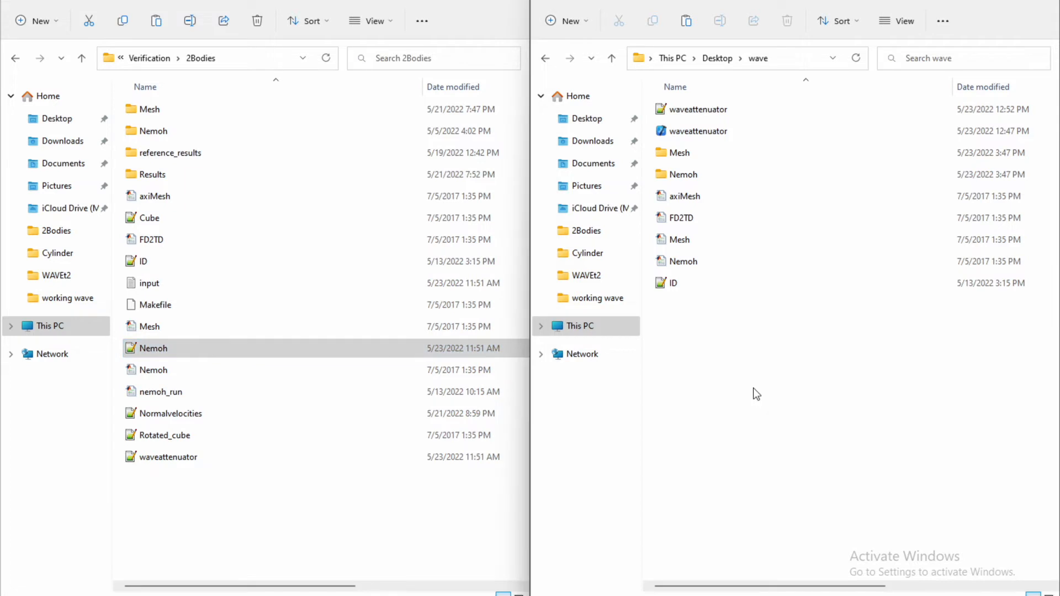
key("ctrl+v")
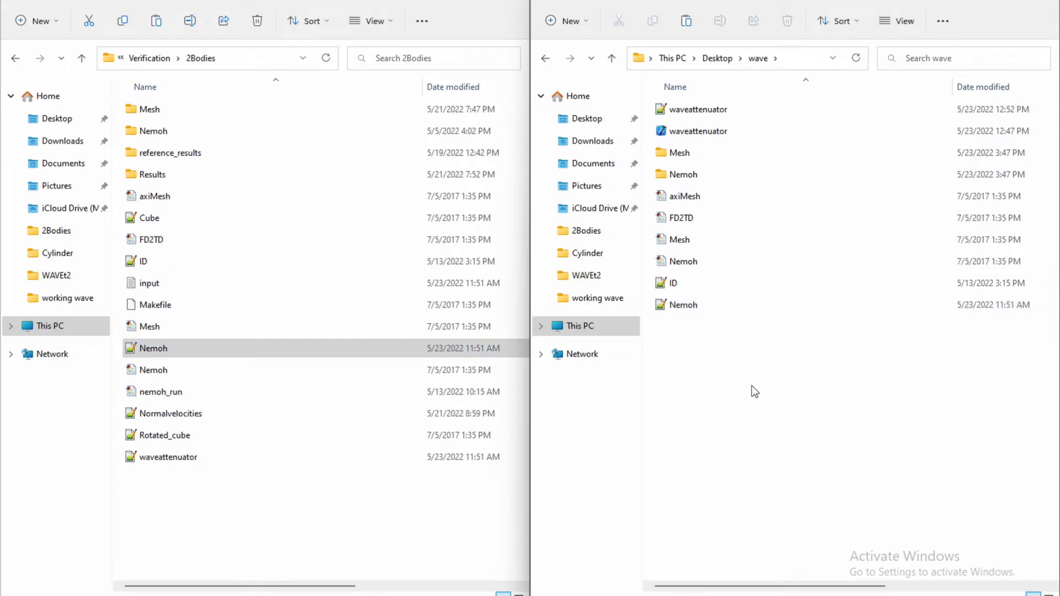
Copy the input text file from the 2Bodies folder into the wave folder.
left_click(259, 283)
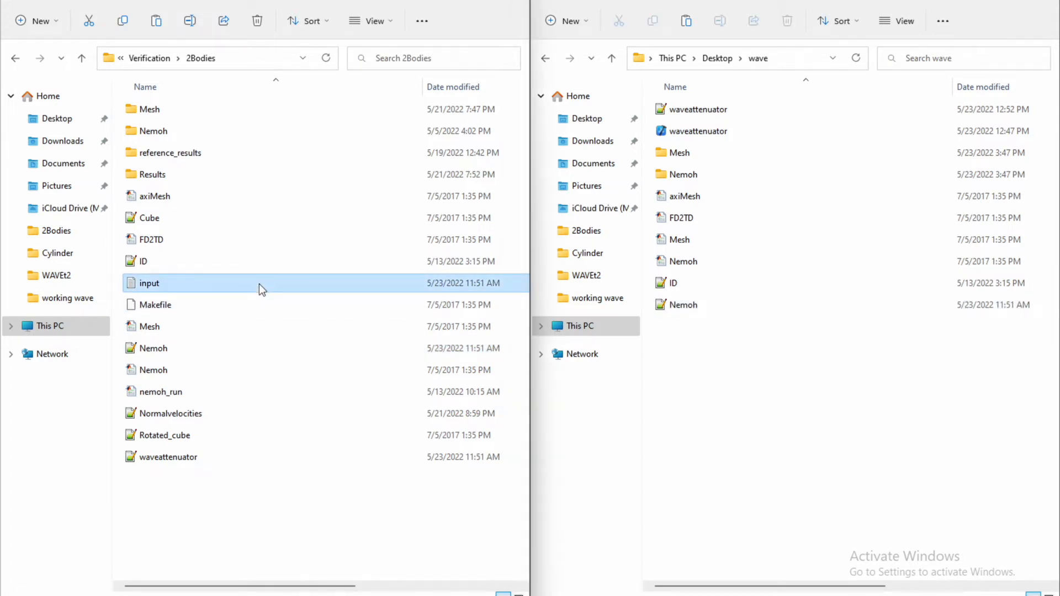
key("ctrl+c")
left_click(800, 433)
key("ctrl+v")
left_click(796, 432)
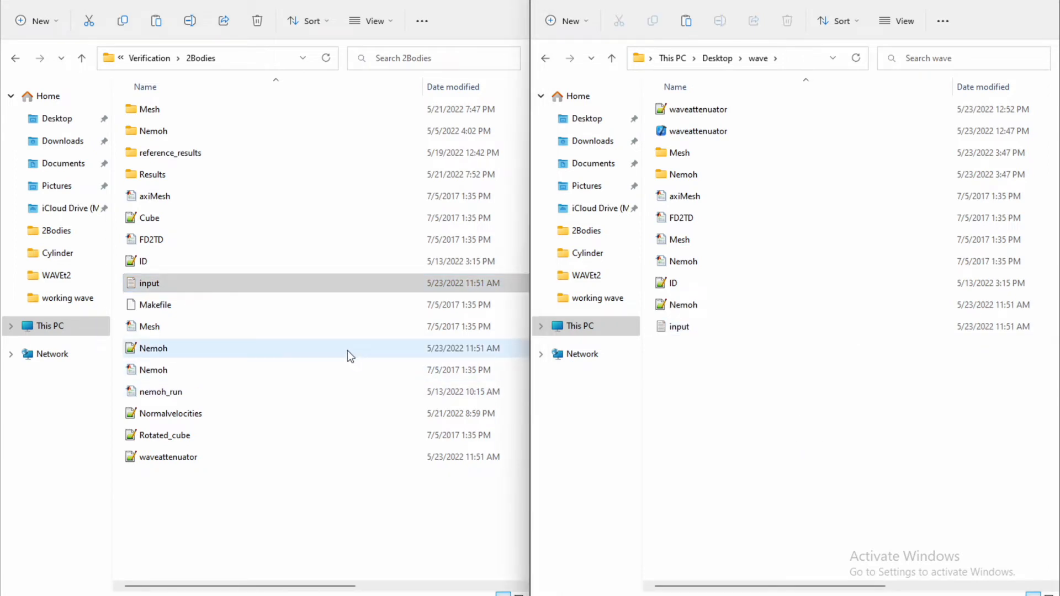
Create a new folder named Results in the wave folder.
left_click(818, 402)
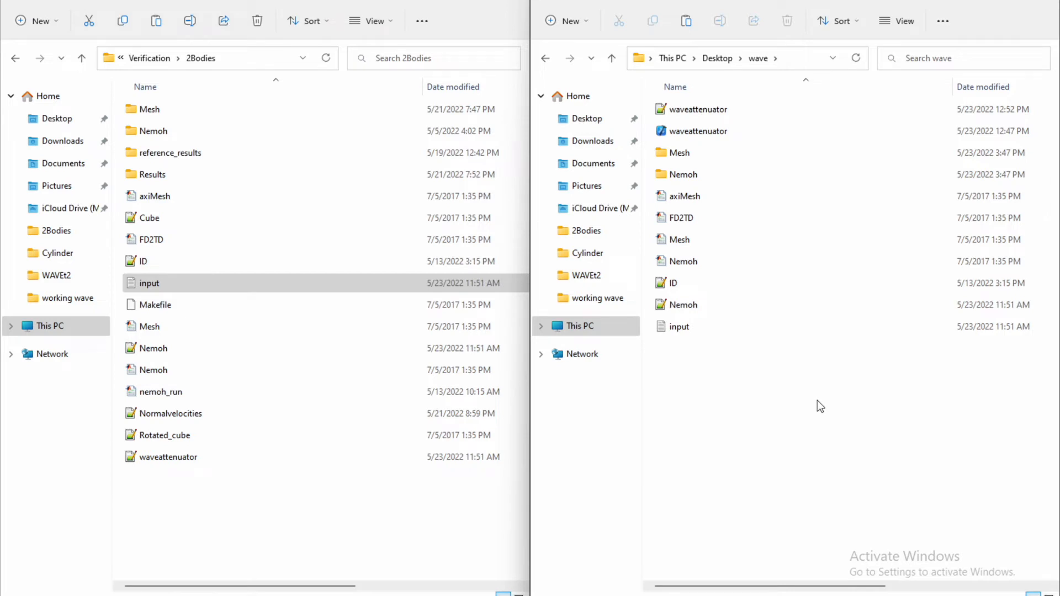
key("n")
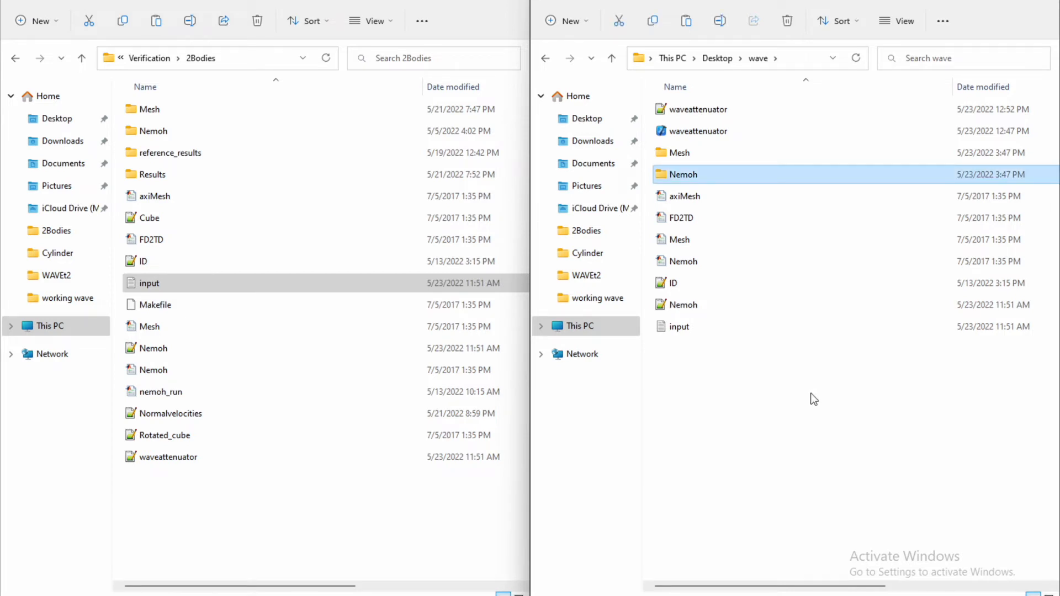
left_click(833, 418)
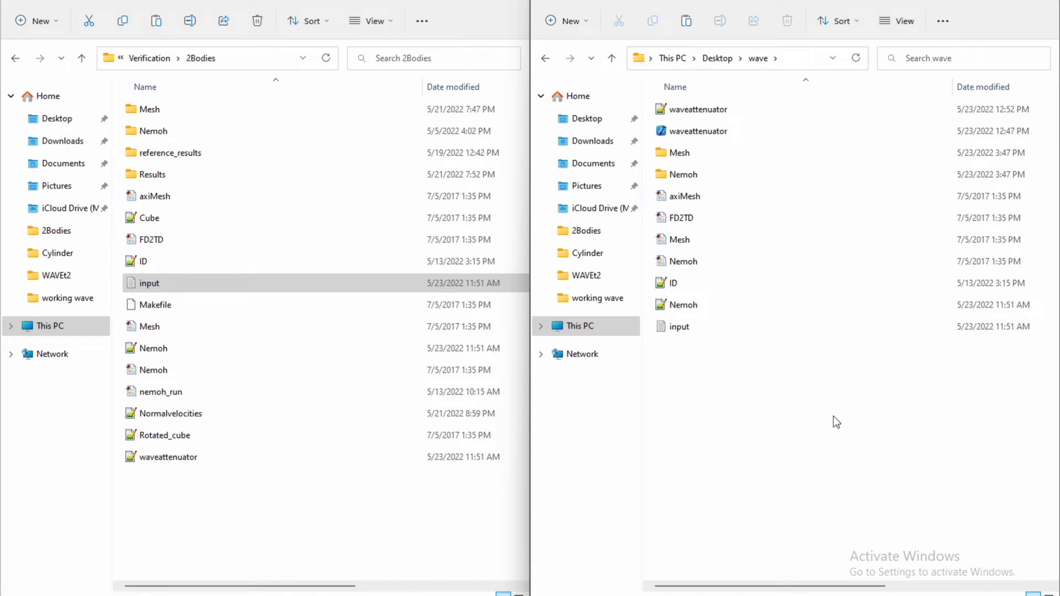
key("n")
right_click(833, 414)
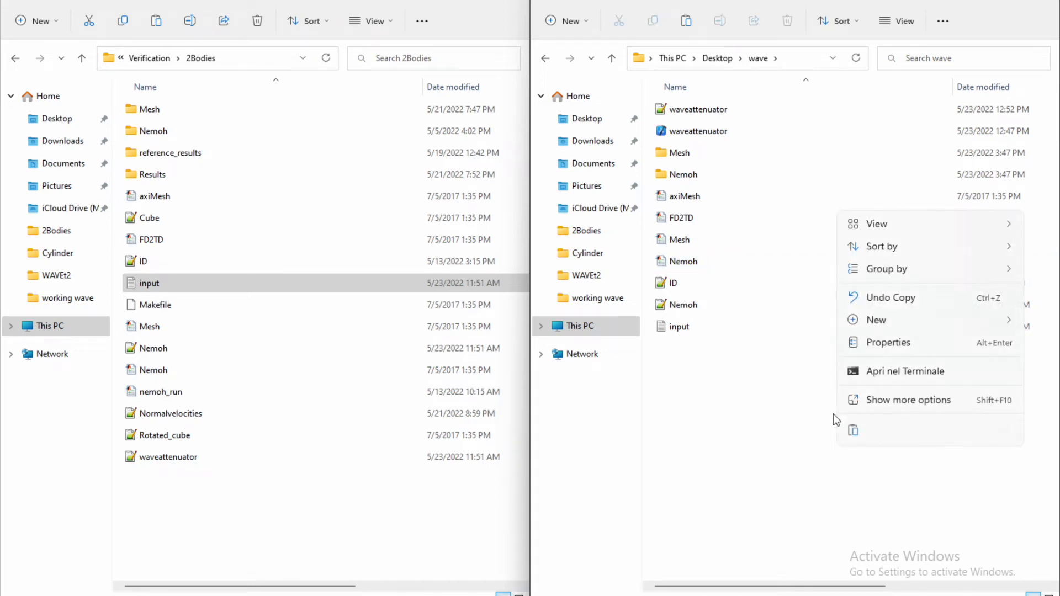
mouse_move(902, 326)
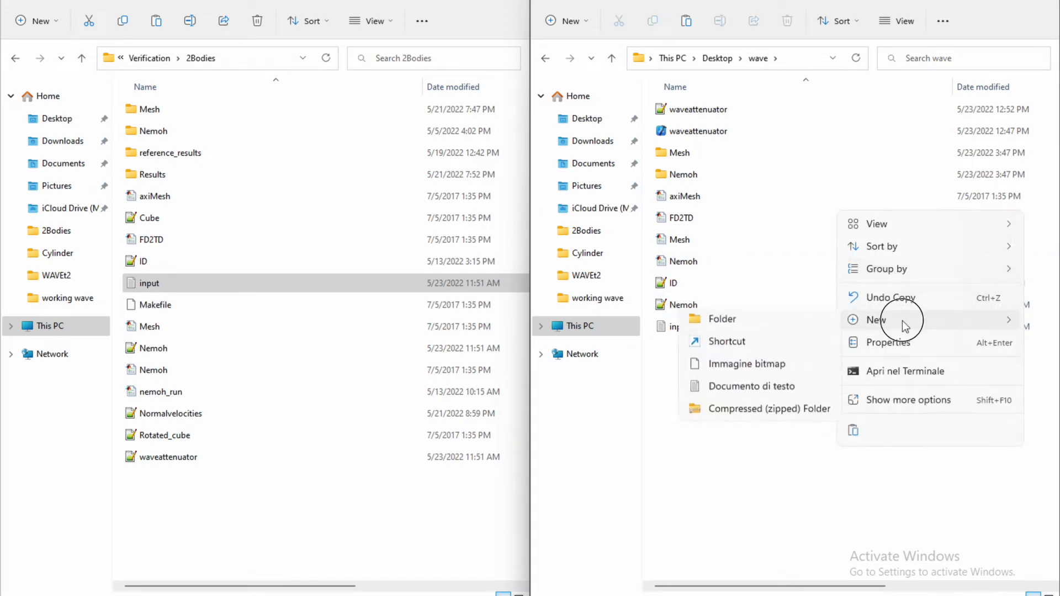
left_click(767, 318)
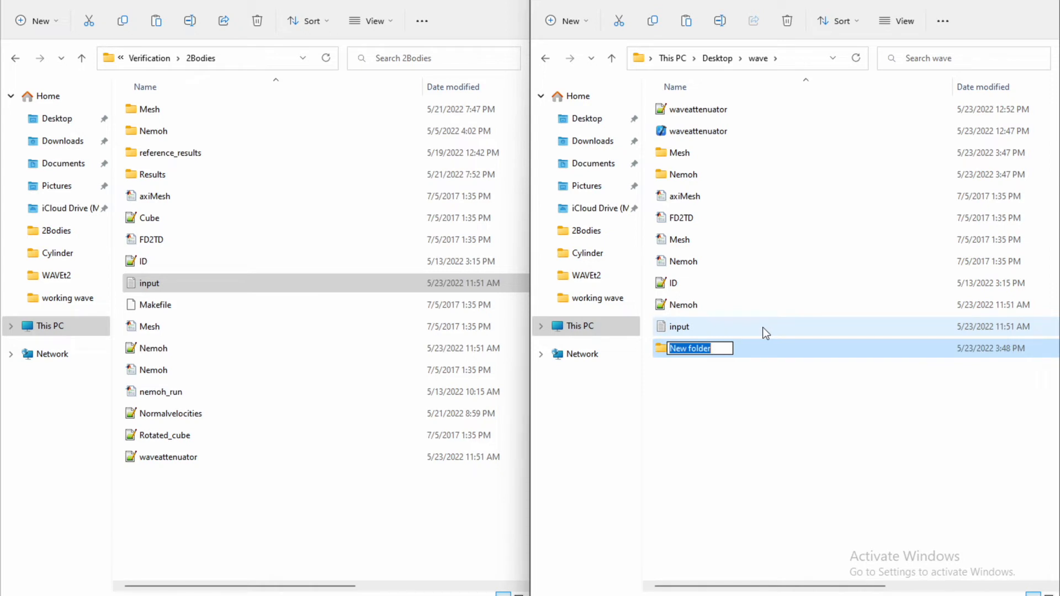
type("Results")
left_click(776, 430)
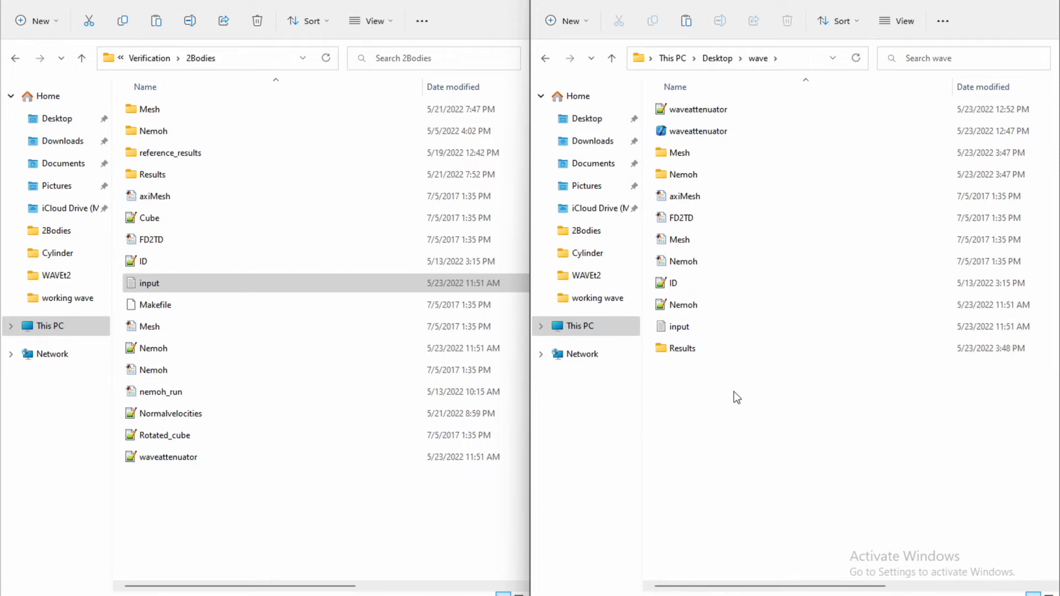
Move the waveattenuator DAT file from the wave folder into its Mesh subfolder.
left_click(1010, 2)
left_click(361, 109)
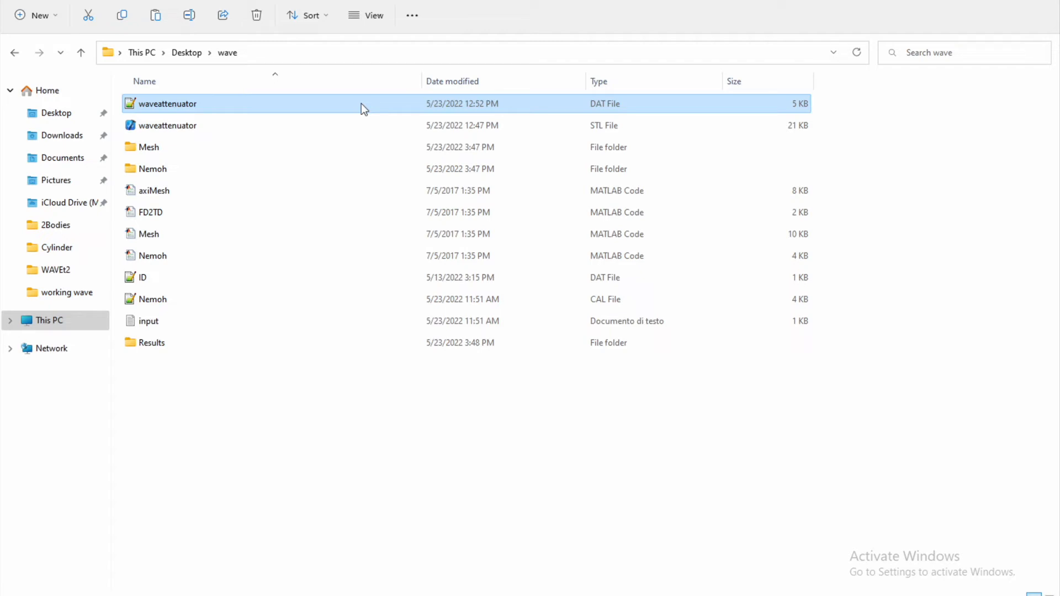
double_click(254, 148)
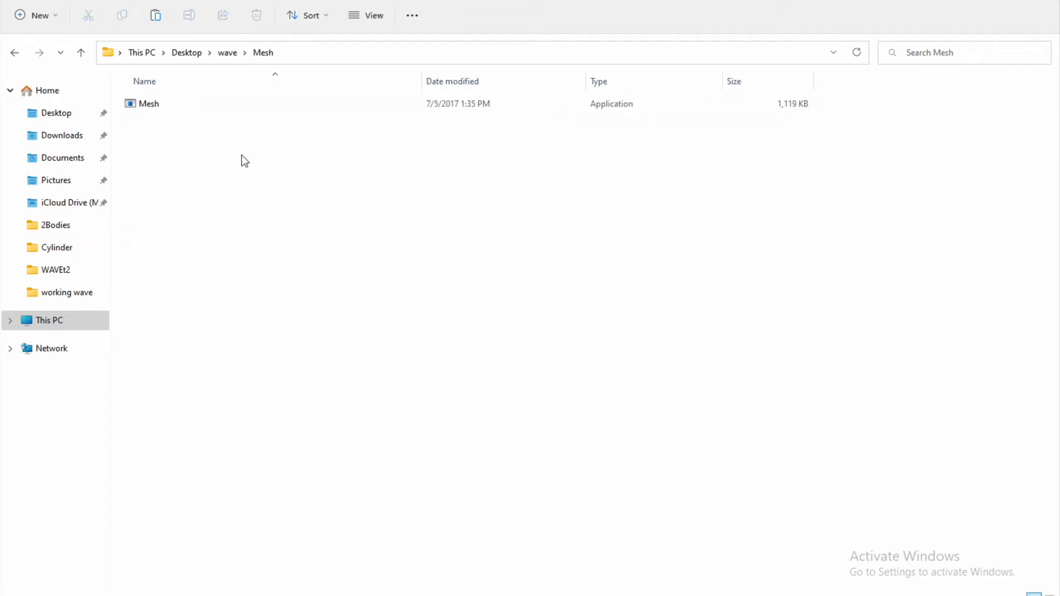
key("ctrl+v")
left_click(13, 54)
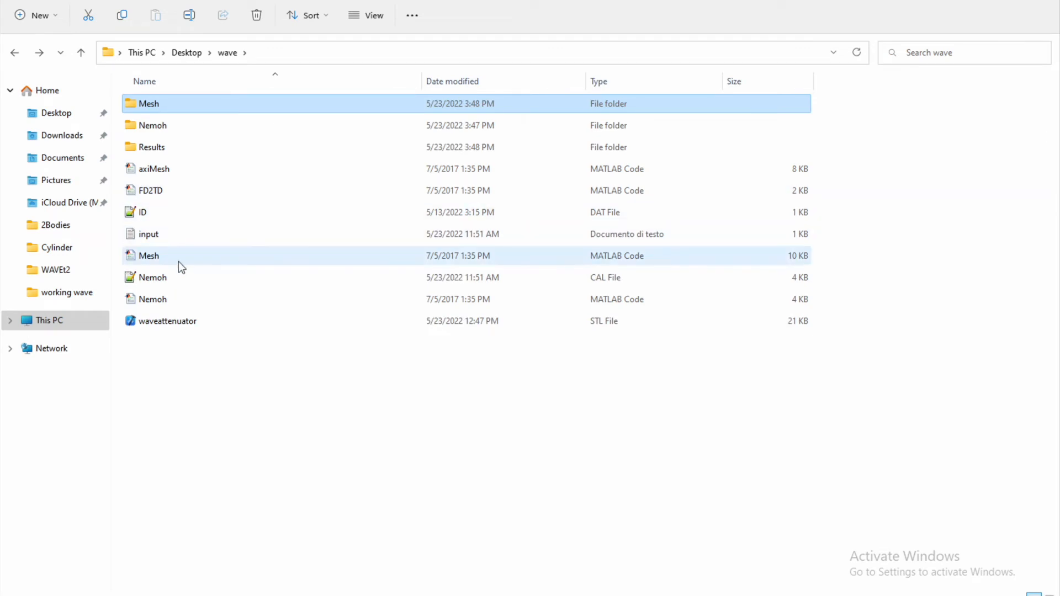
Open the wave folder's Nemoh CAL file in the text editor and close the previously opened waveattenuator.dat.
double_click(180, 280)
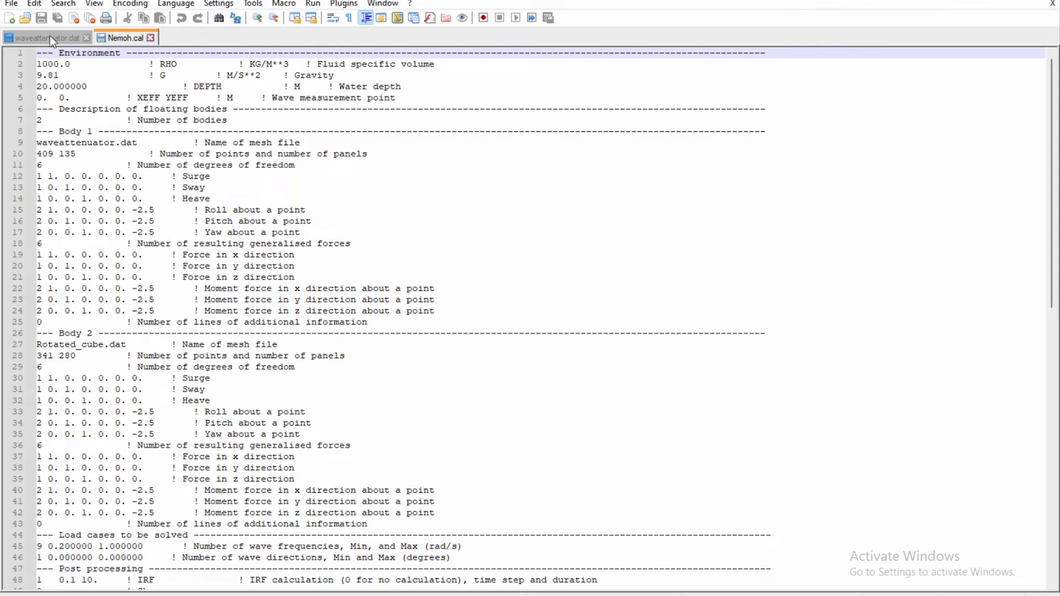
left_click(87, 38)
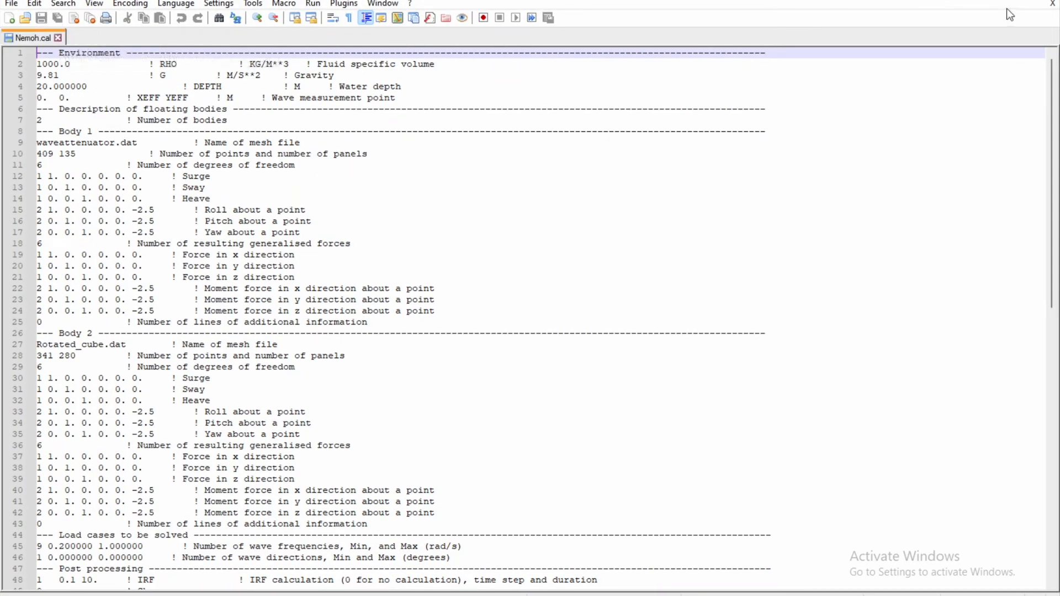
left_click(976, 1)
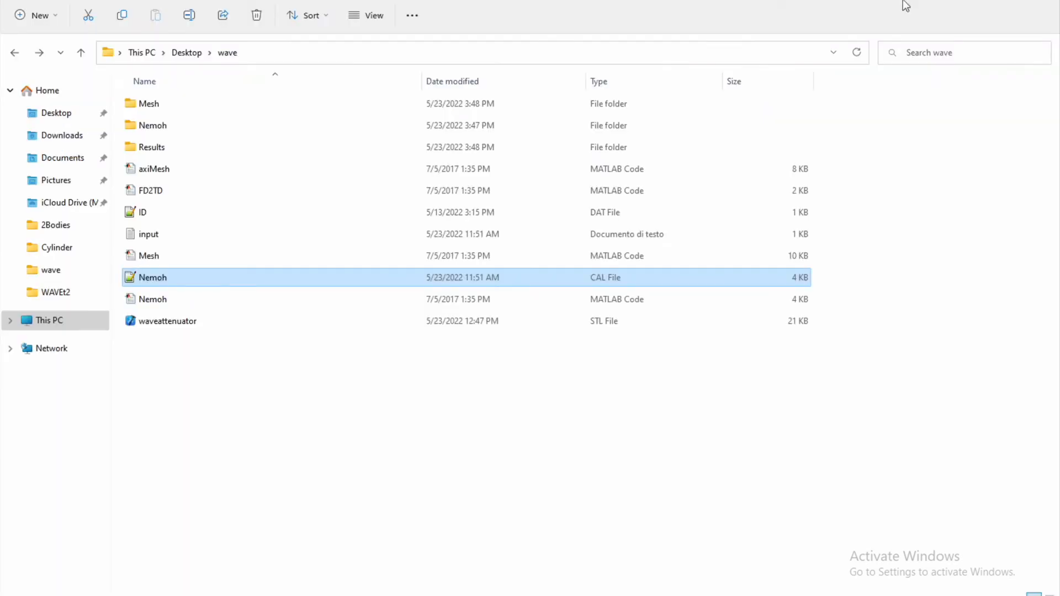
Open waveattenuator.dat from the Mesh folder and arrange it side by side with Nemoh.cal, giving Nemoh.cal the wider view.
double_click(210, 109)
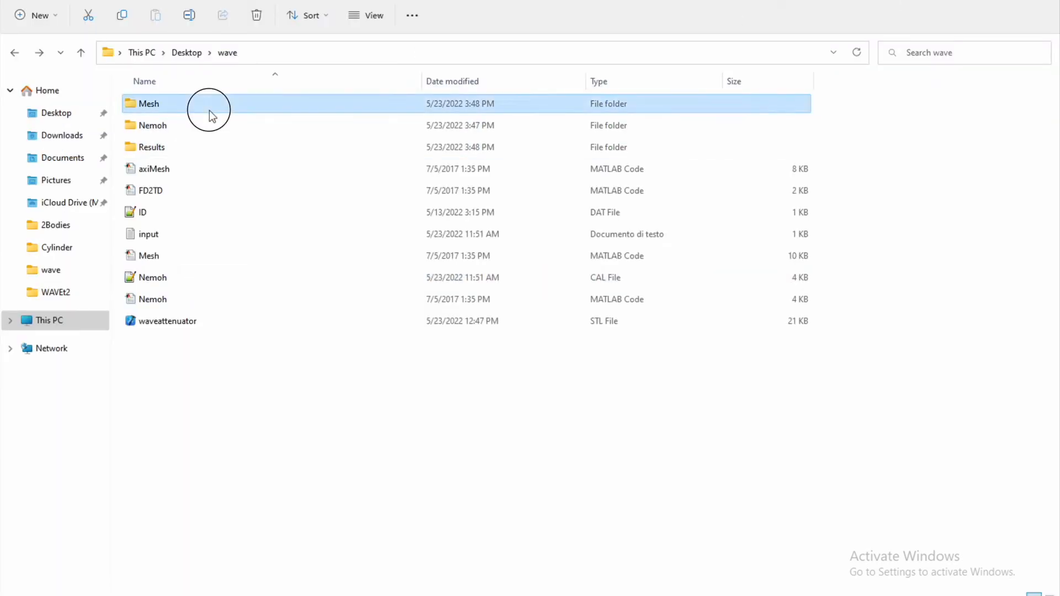
double_click(184, 126)
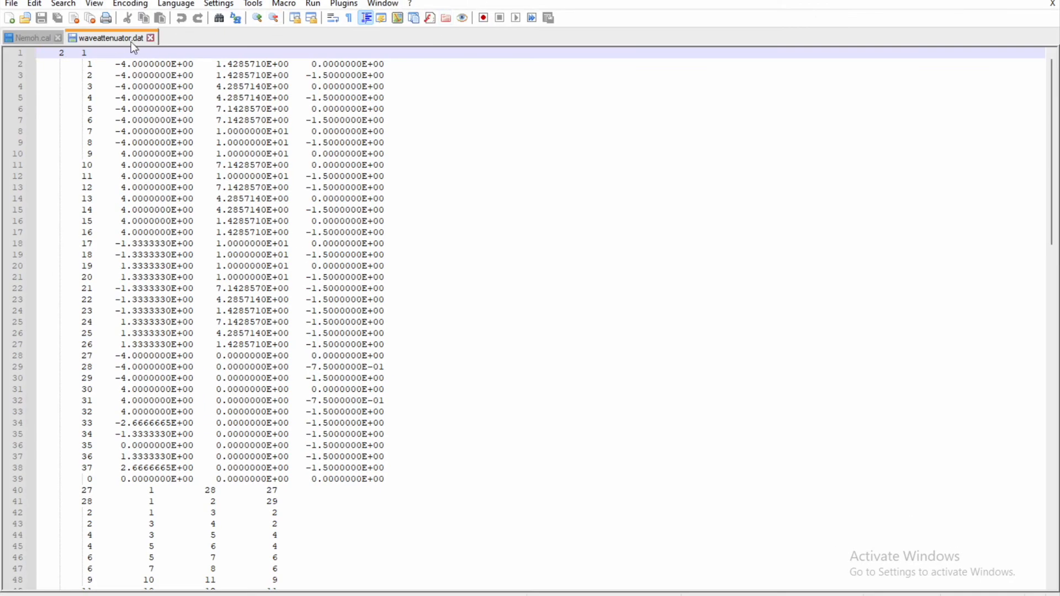
left_click(673, 169)
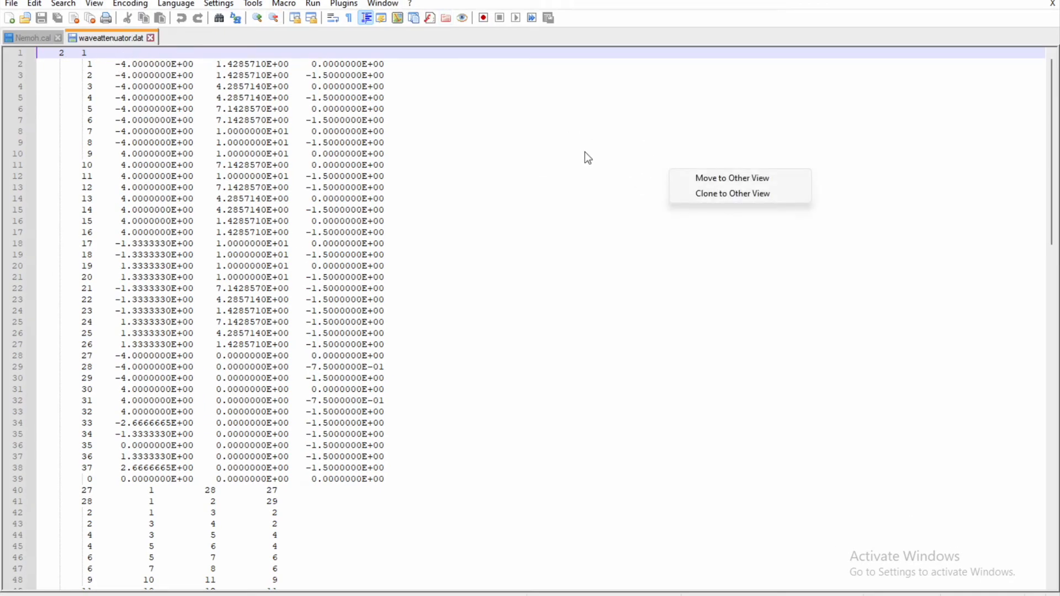
left_click(715, 175)
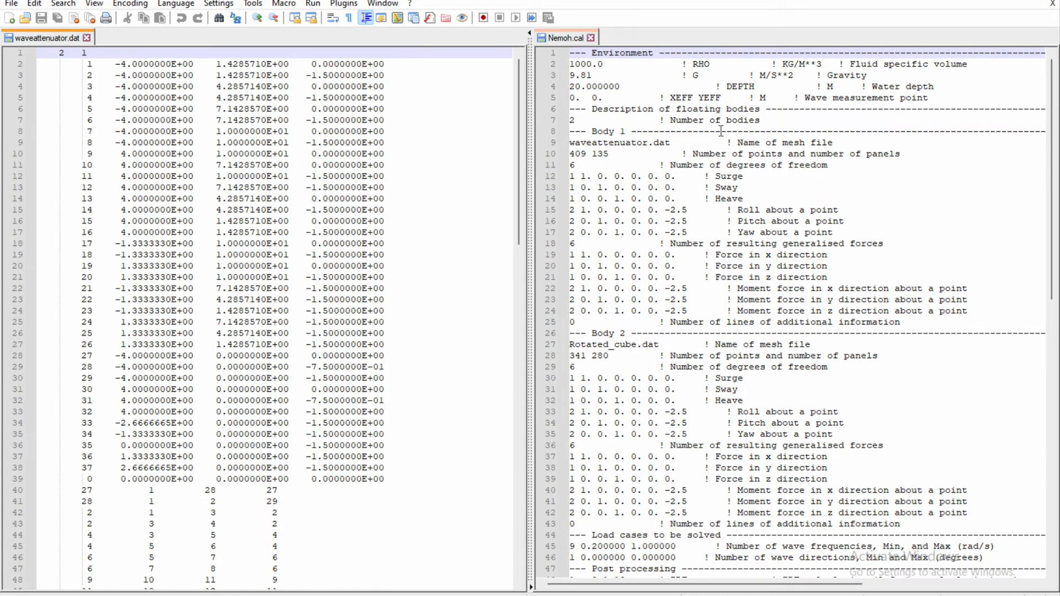
left_click_drag(530, 249, 456, 248)
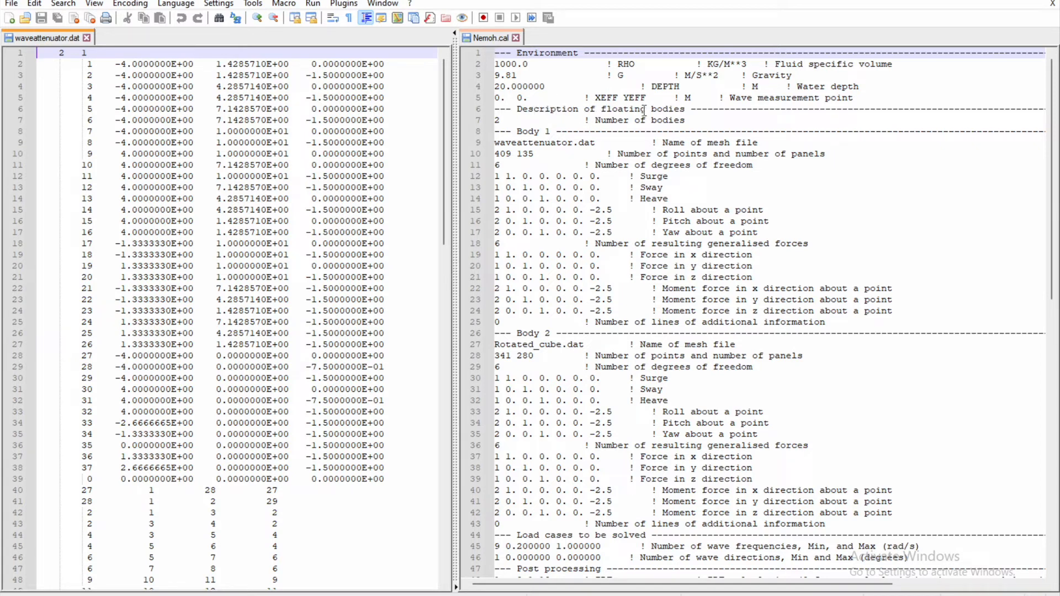
Set the number of bodies in Nemoh.cal to 1.
left_click(503, 121)
key("BackSpace")
type("1")
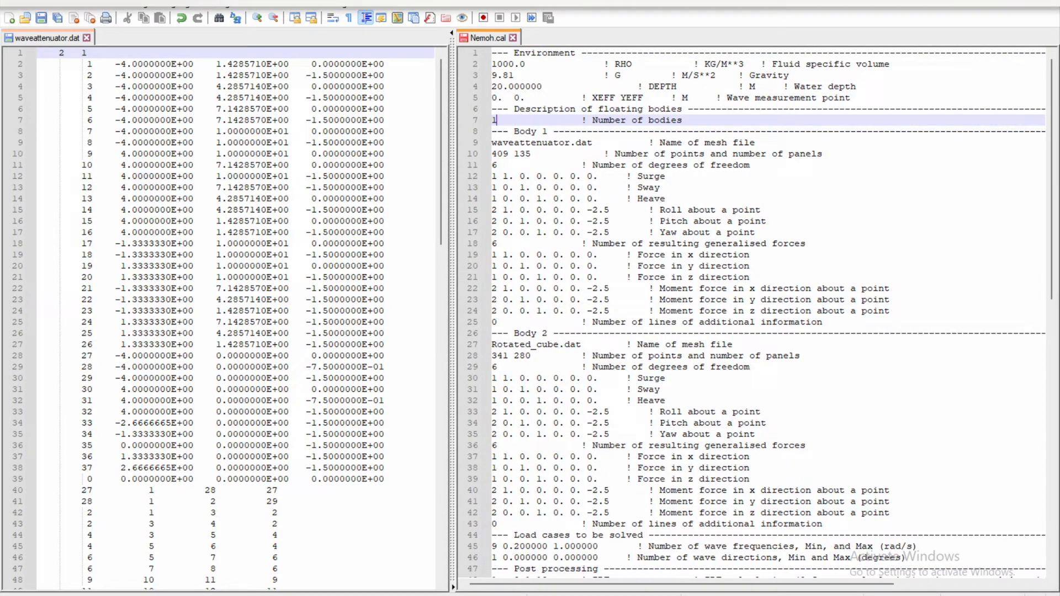
Change Body 1's mesh file name in Nemoh.cal to mesh\waveattenuator.dat.
left_click(554, 145)
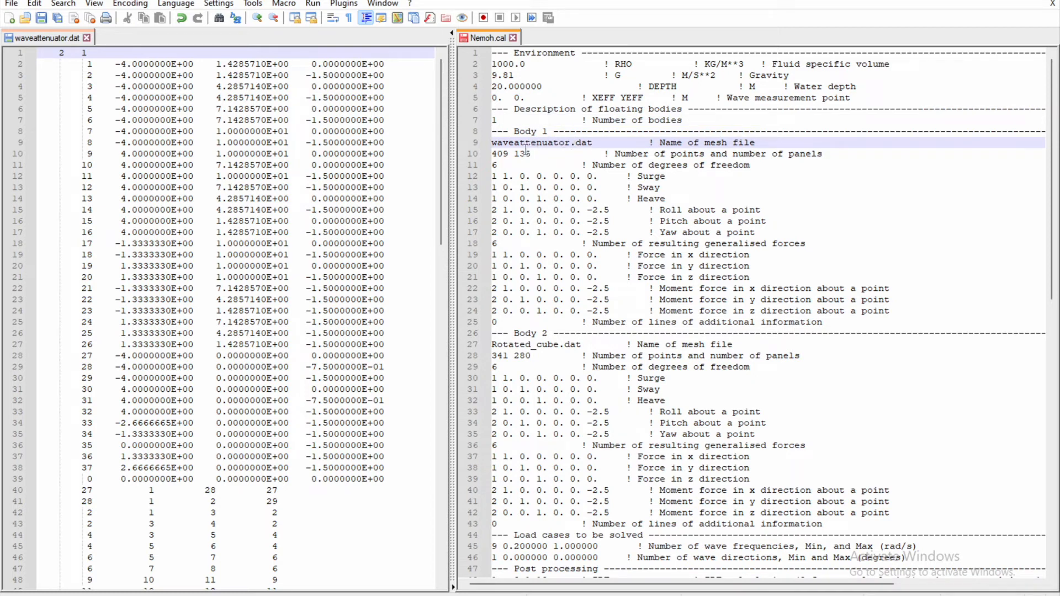
left_click(493, 142)
type("mesh")
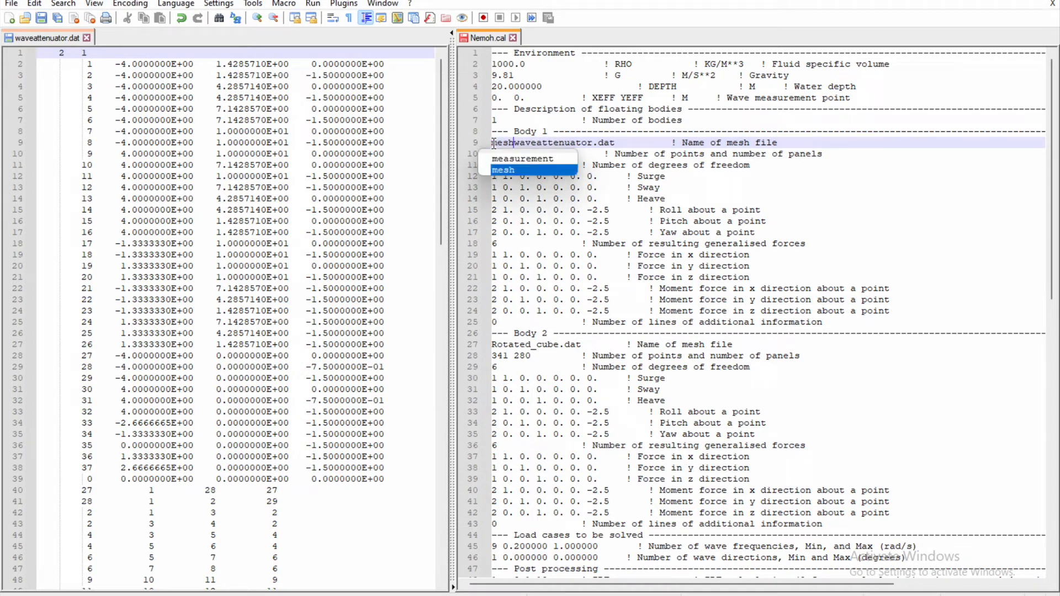
key("Escape")
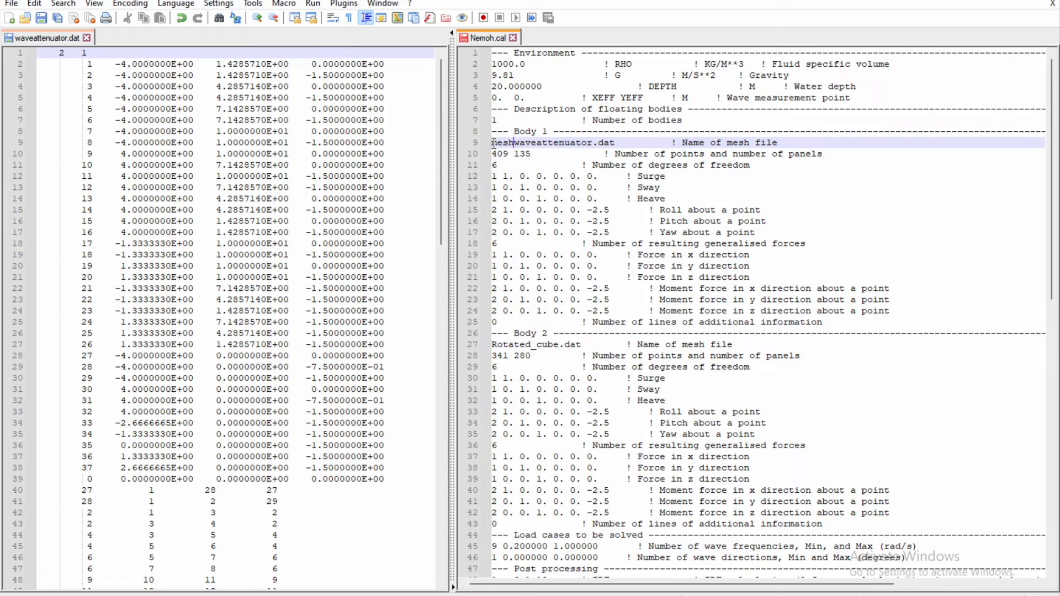
type("\\")
Copy the last point number from waveattenuator.dat and set Body 1's number of points in Nemoh.cal to 37.
left_click(539, 152)
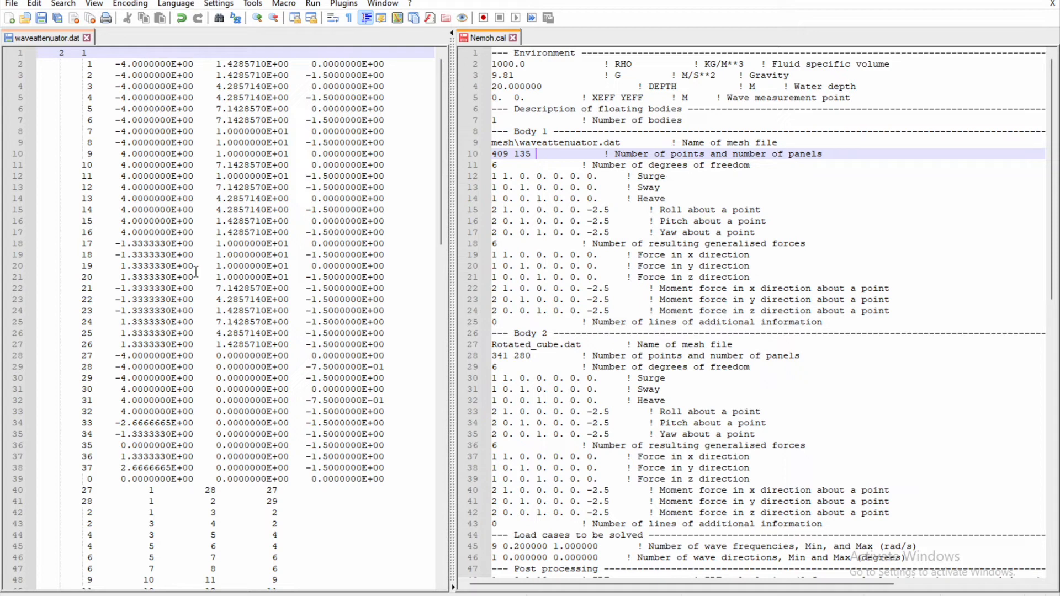
left_click(205, 257)
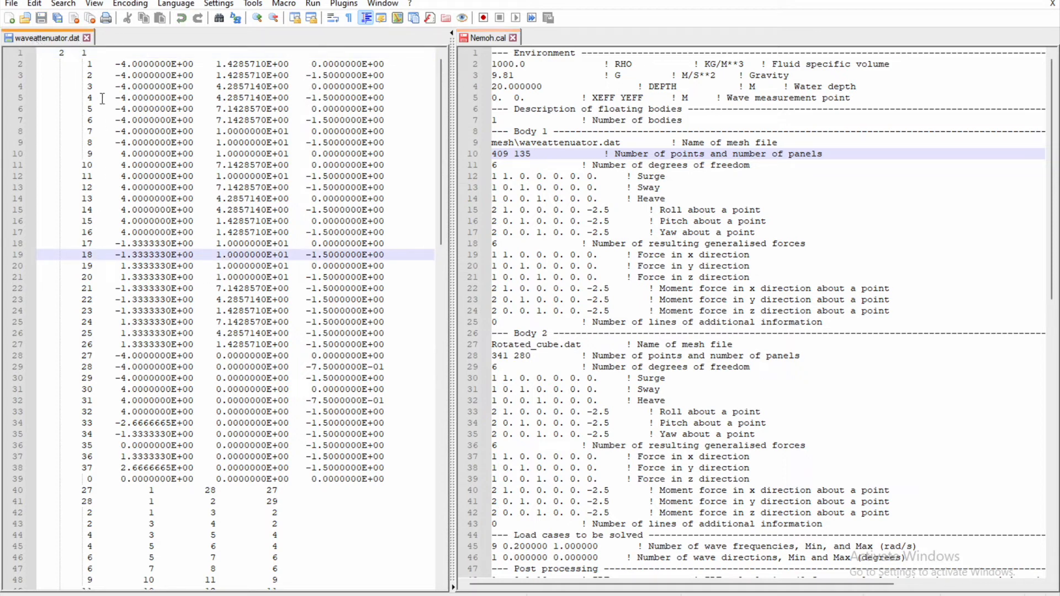
left_click(91, 65)
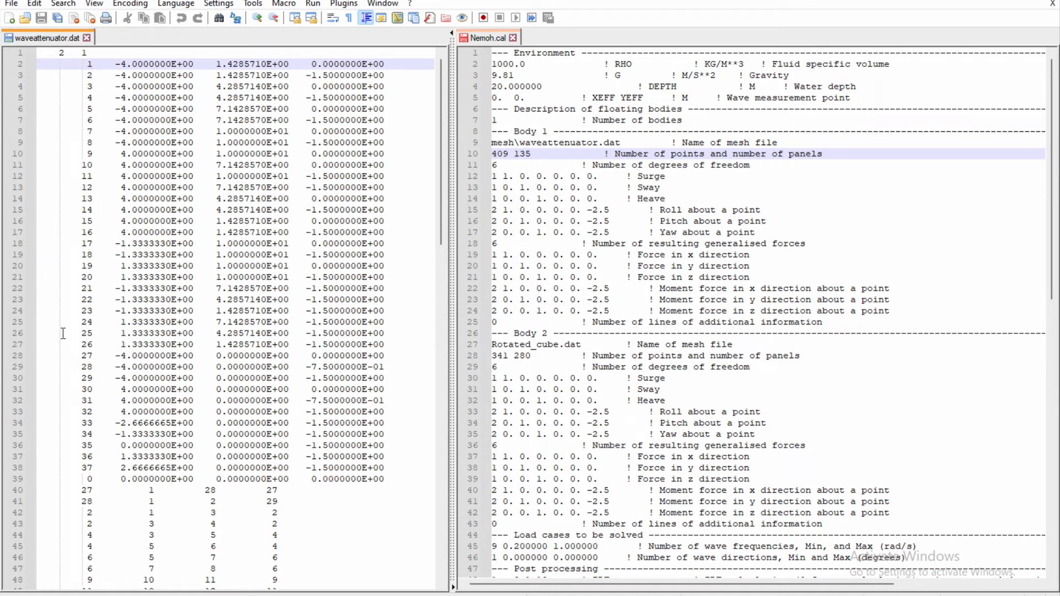
double_click(90, 467)
key("ctrl+c")
left_click(509, 153)
key("BackSpace")
key("BackSpace")
key("BackSpace")
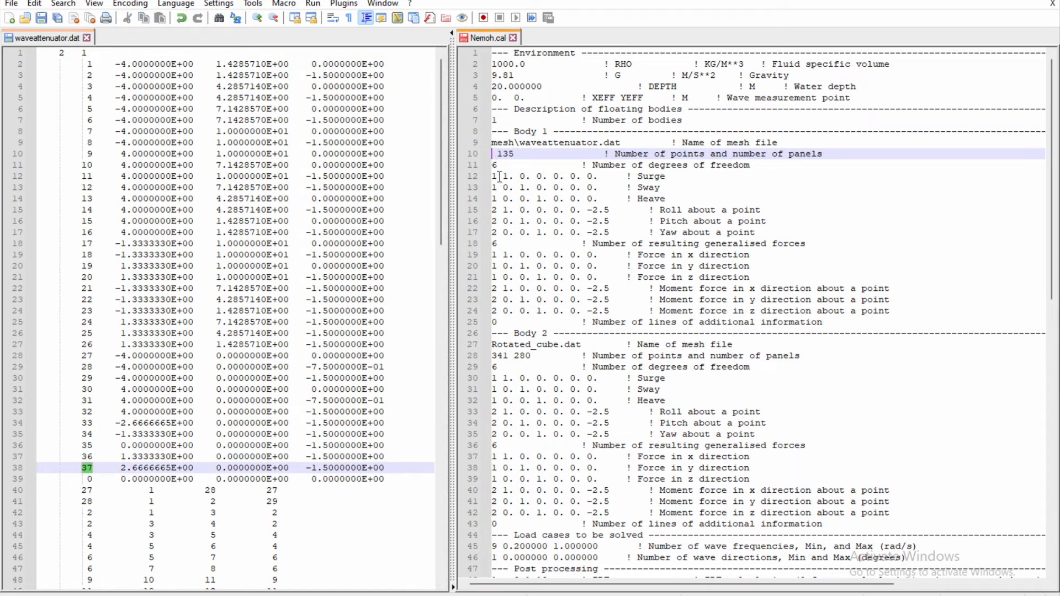
key("ctrl+v")
Count the panel rows between the two zero rows in waveattenuator.dat and set Body 1's number of panels to 46.
left_click(92, 478)
scroll(93, 478, "down", 1)
scroll(92, 478, "down", 20)
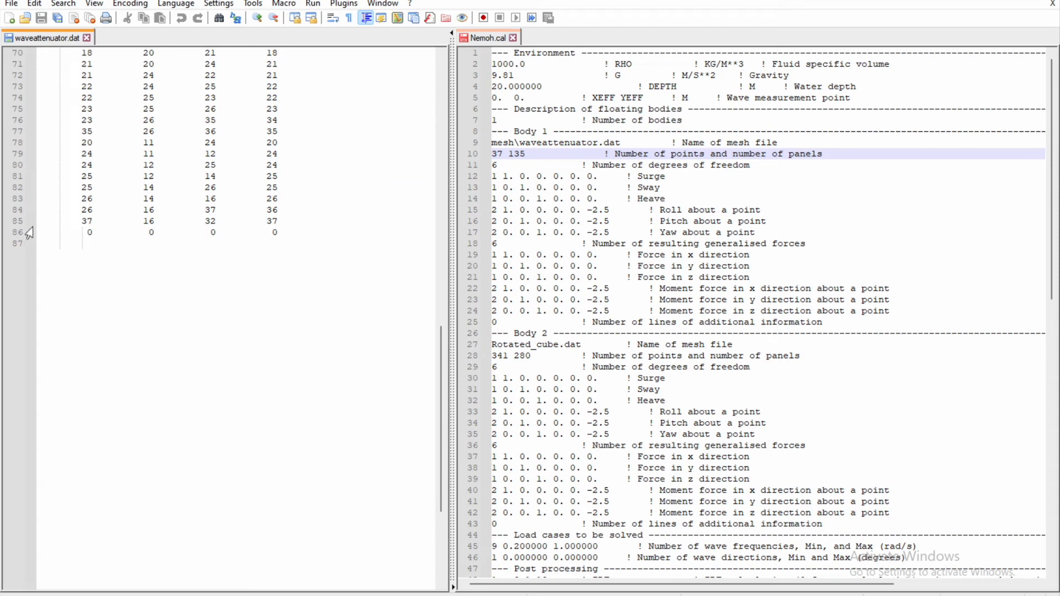
left_click(19, 223)
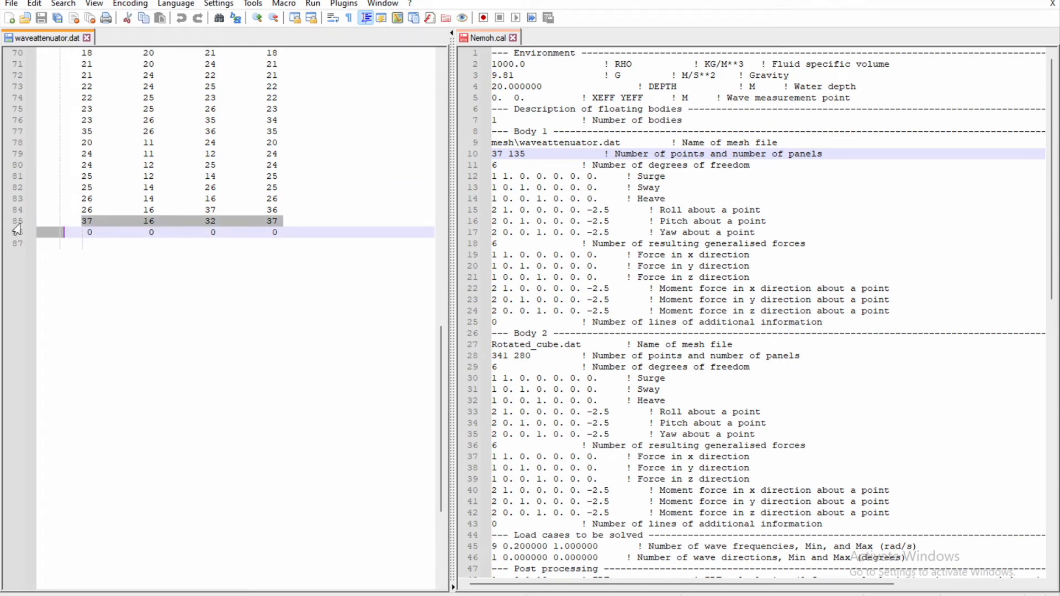
scroll(18, 222, "up", 20)
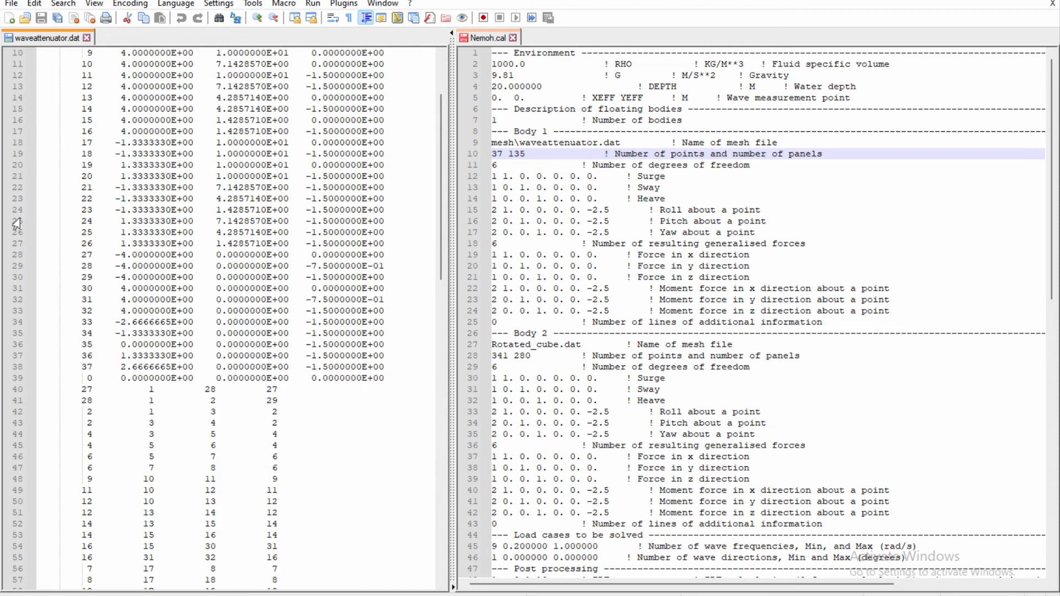
left_click(15, 381)
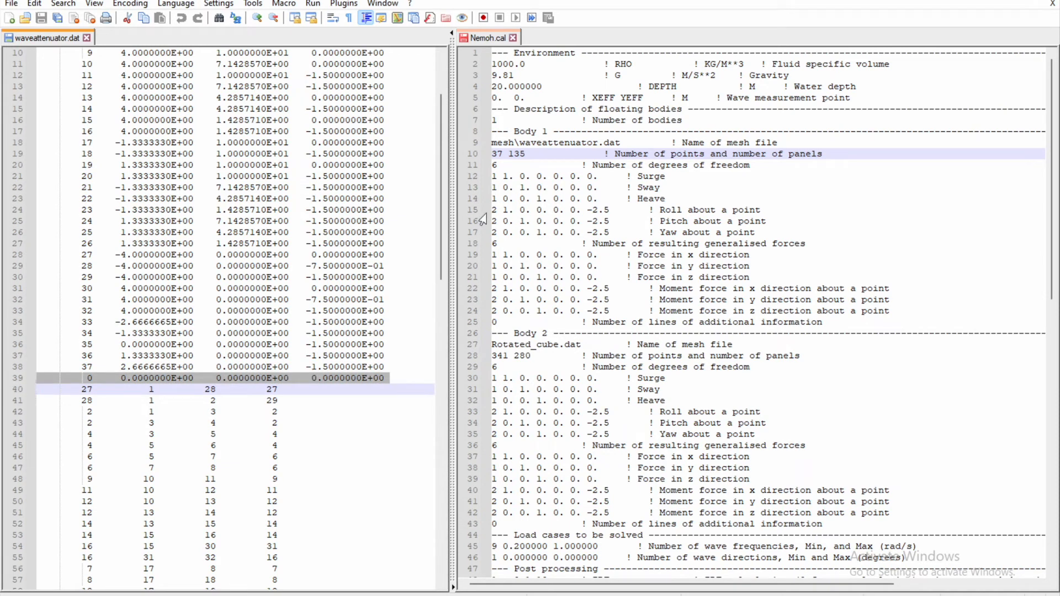
left_click(529, 155)
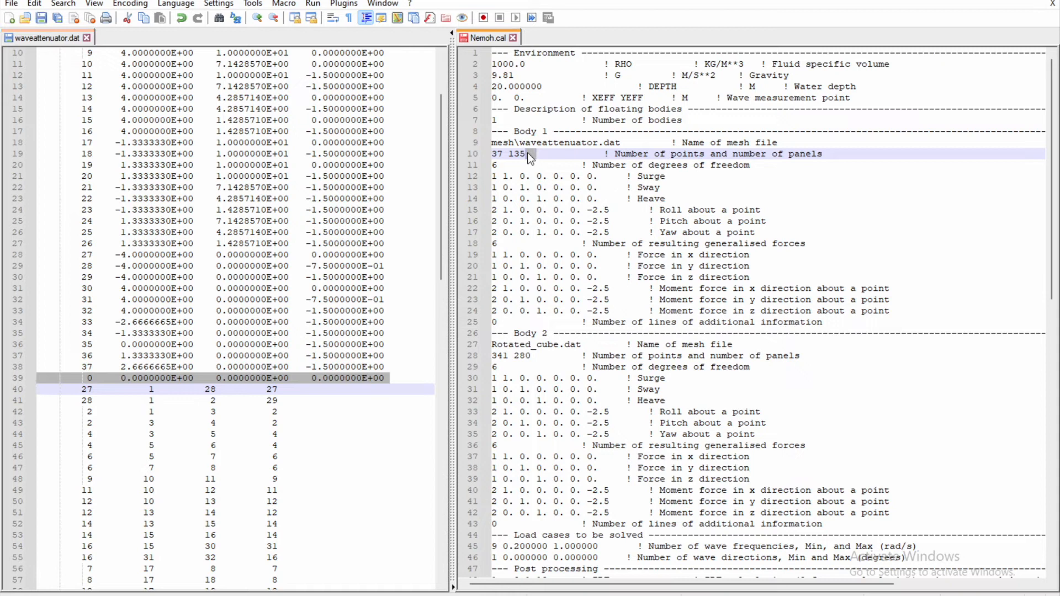
key("BackSpace")
key("BackSpace")
key("BackSpace")
type("46")
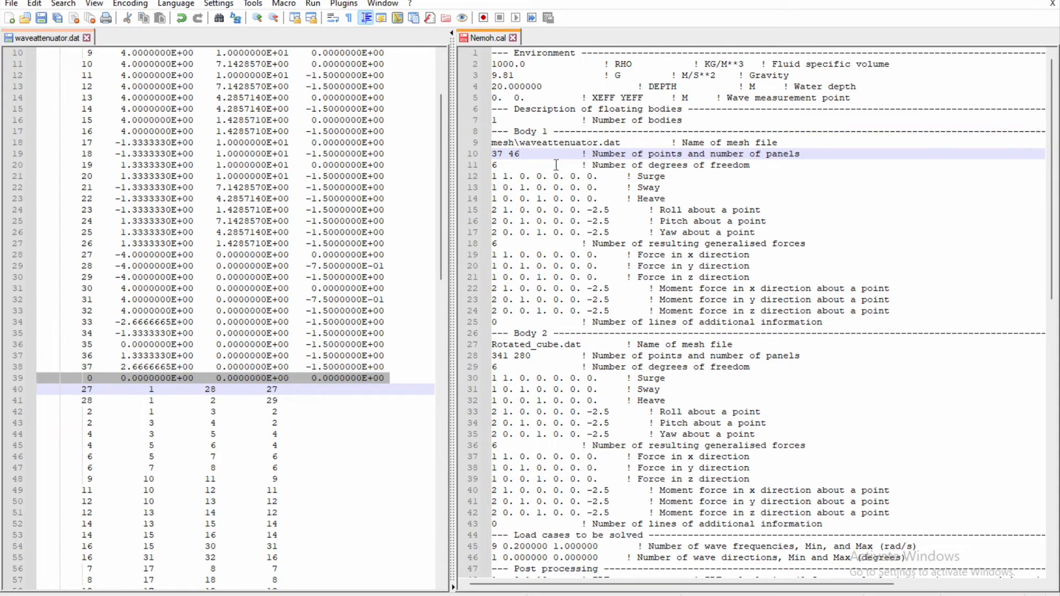
Set the IRF time step and duration in Nemoh.cal's post-processing section to 0.00 and 0.00.
scroll(549, 182, "down", 3)
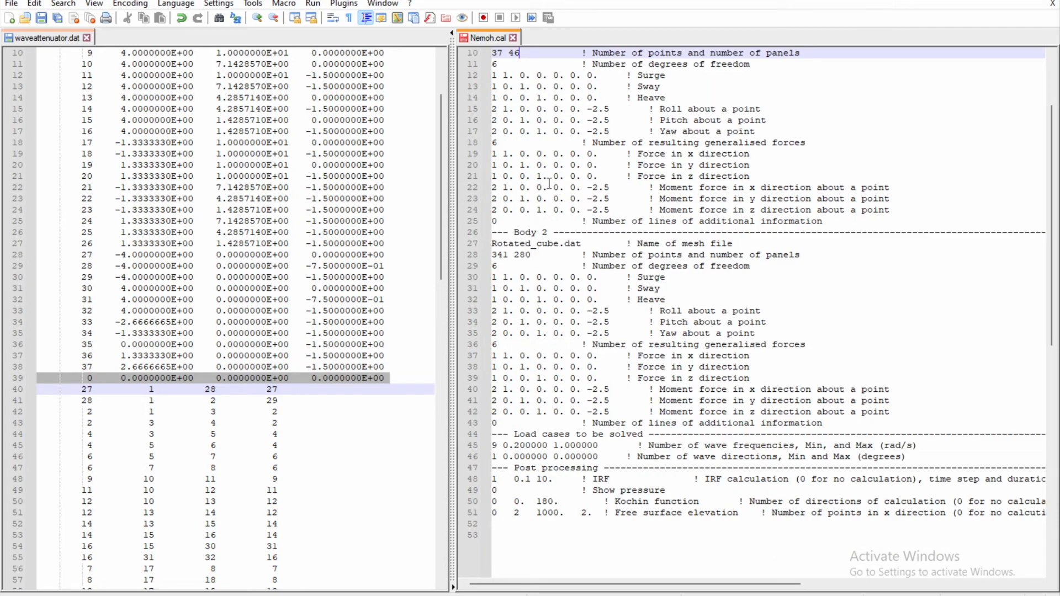
scroll(549, 184, "down", 3)
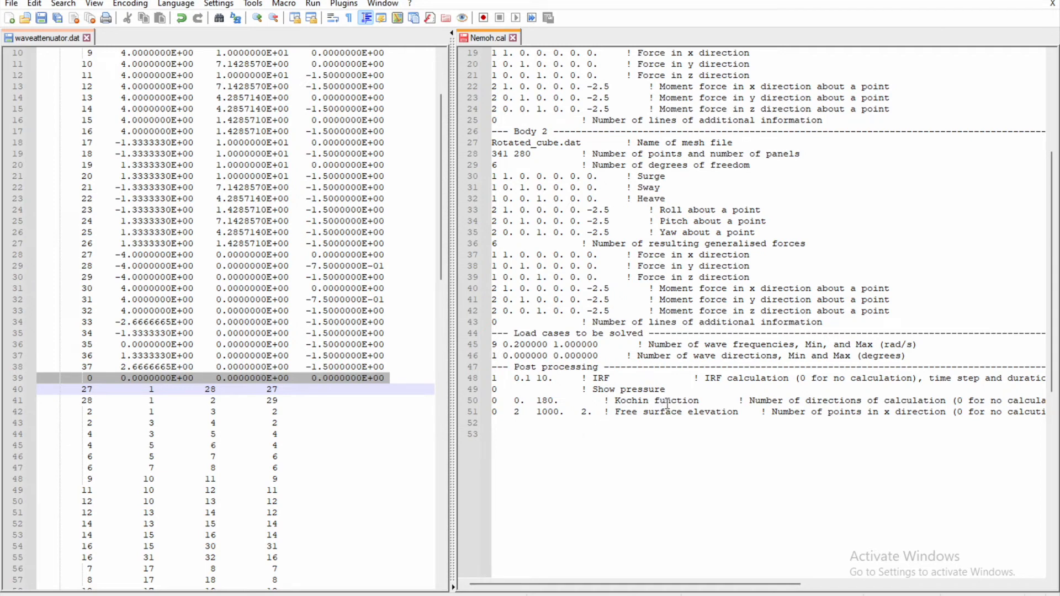
left_click_drag(554, 381, 532, 381)
type("0")
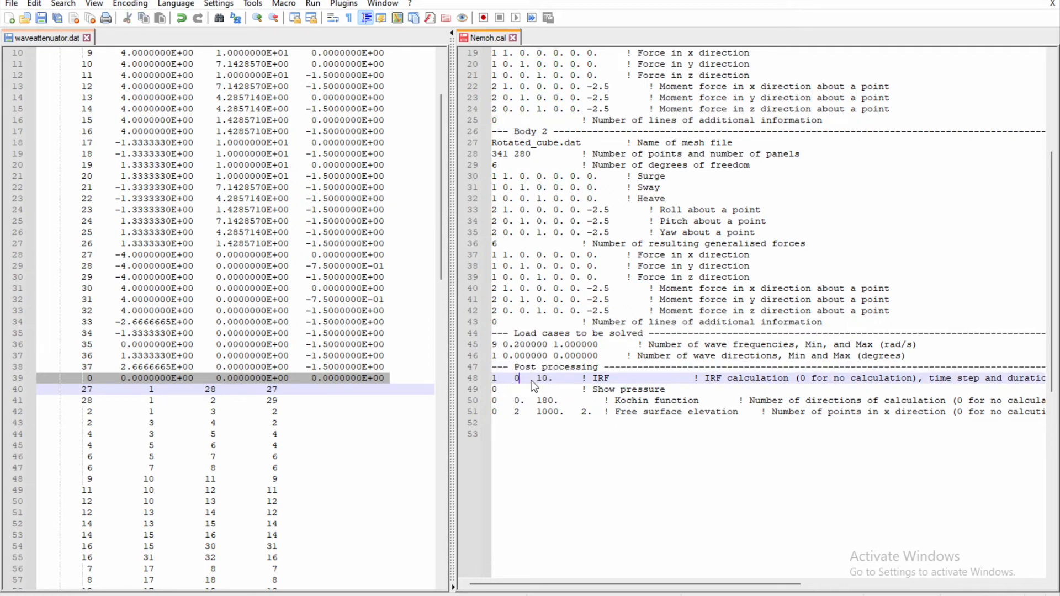
type(".00")
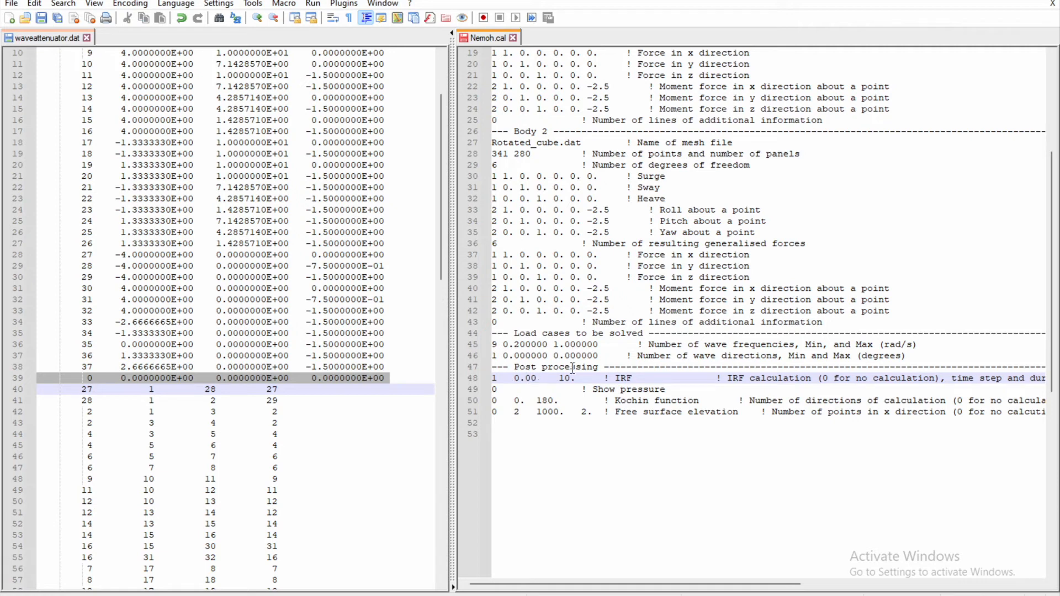
left_click_drag(578, 378, 558, 379)
type("0.00")
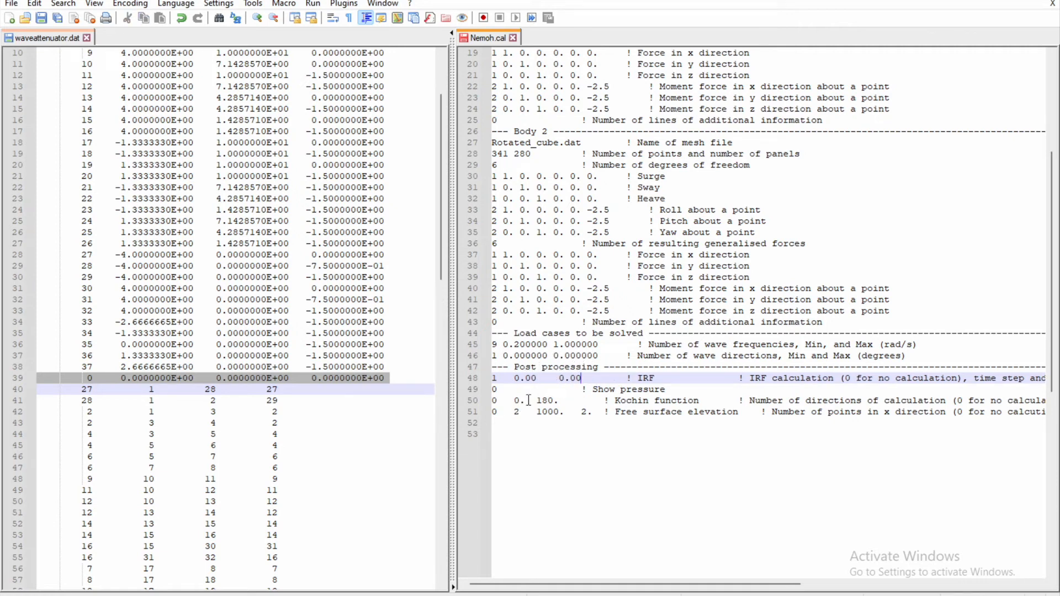
Change the last value of the Kochin function line in Nemoh.cal to 0.00.
left_click_drag(537, 400, 557, 400)
key("BackSpace")
type("0")
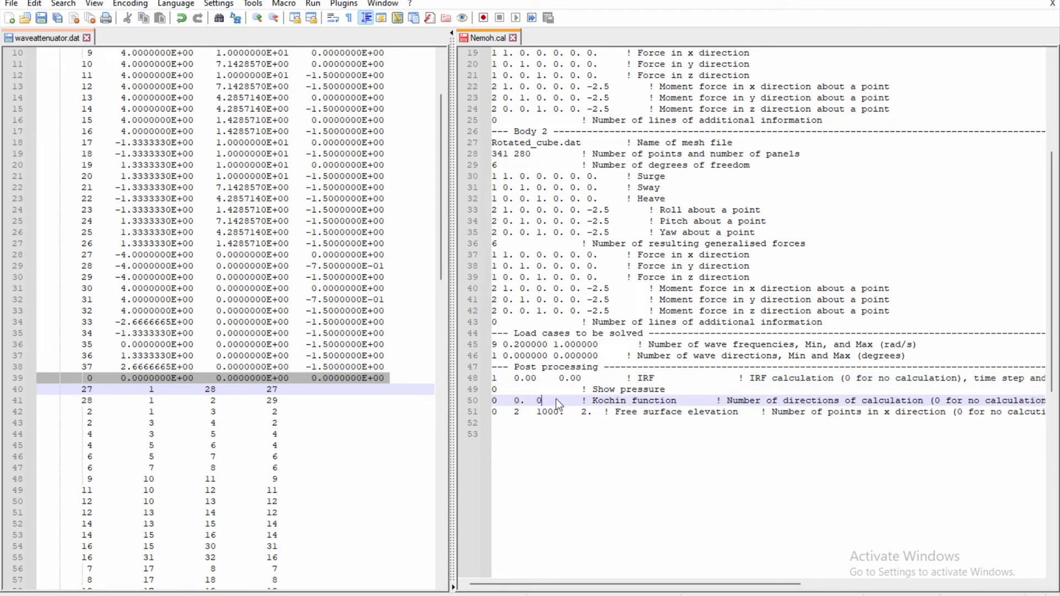
type(".00")
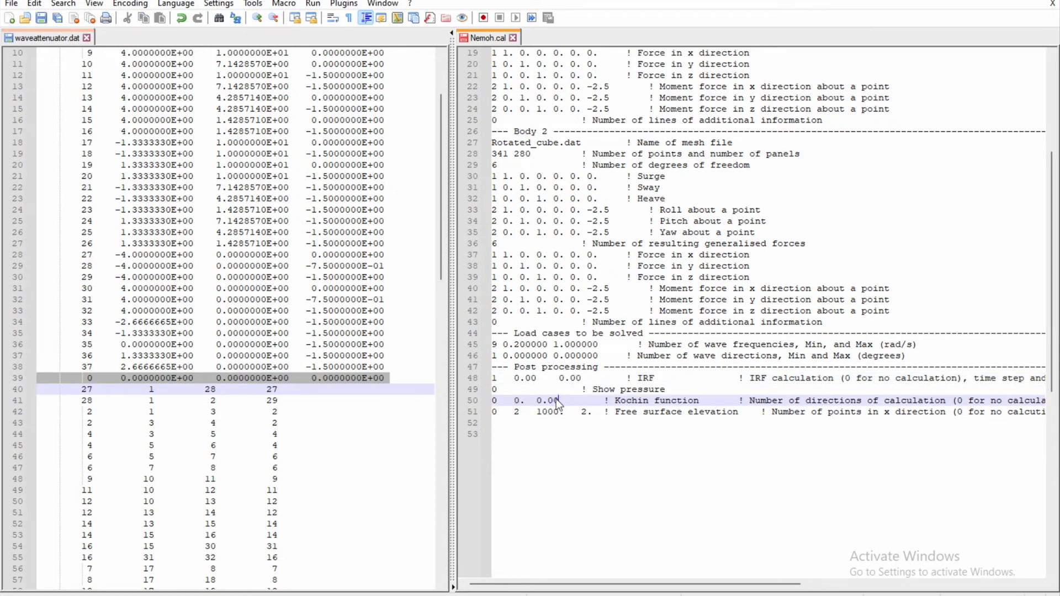
Set the last three values of the free surface elevation line in Nemoh.cal to 0.00 each.
left_click(519, 414)
key("BackSpace")
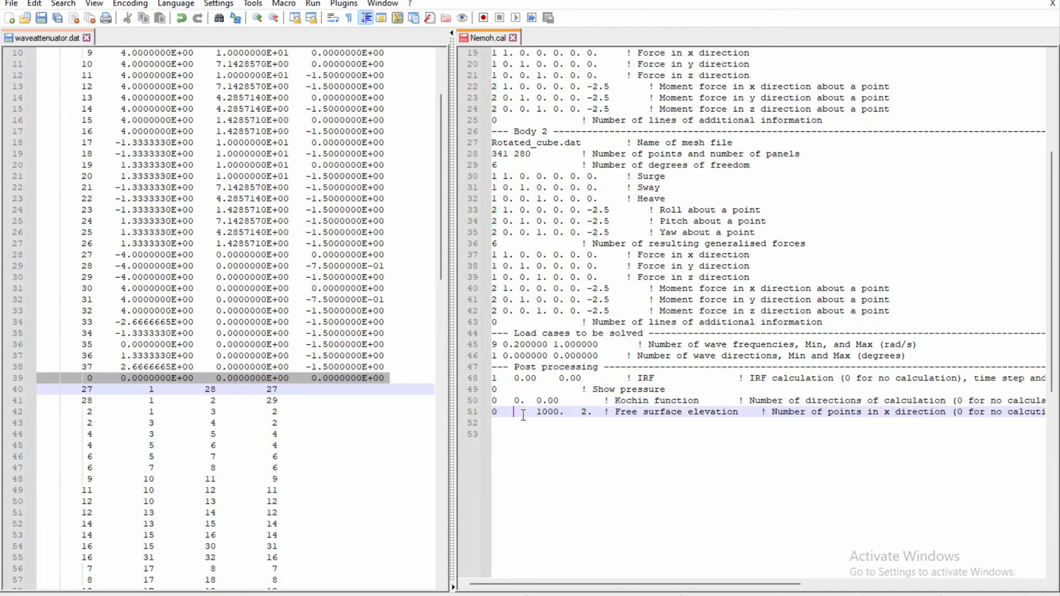
type(".00")
left_click_drag(561, 411, 587, 419)
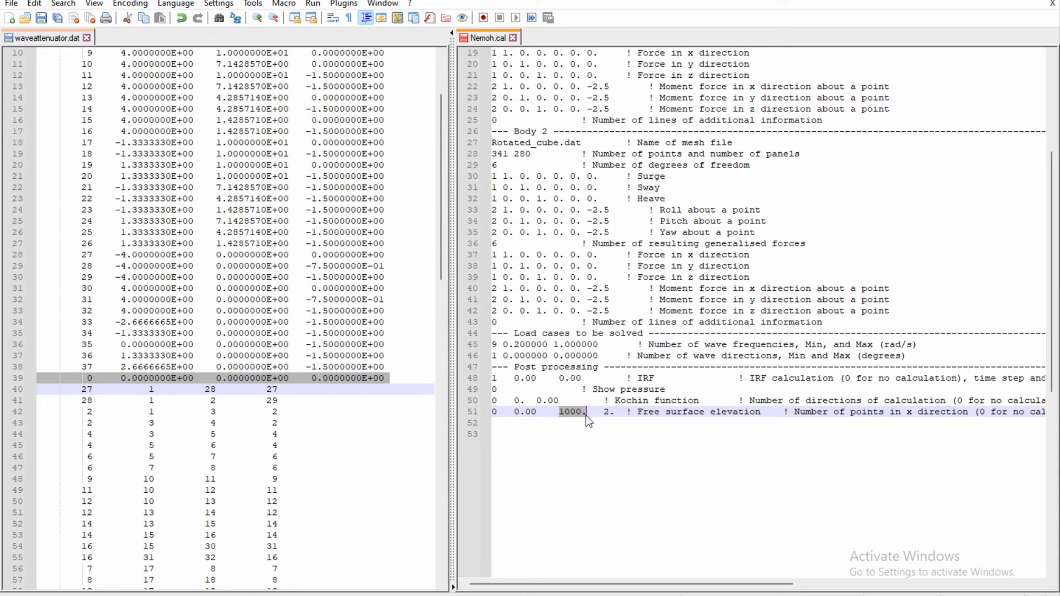
type("0.00")
left_click_drag(603, 412, 614, 413)
type("000")
left_click(620, 449)
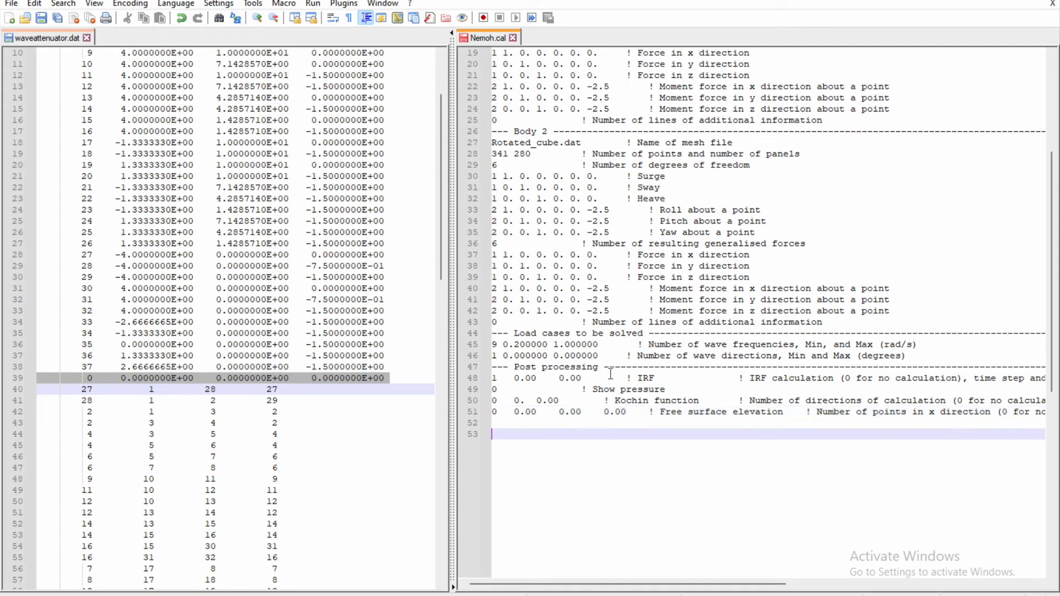
Check the wave frequencies line in Nemoh.cal, and save and close the file.
scroll(580, 329, "up", 2)
scroll(580, 329, "up", 2)
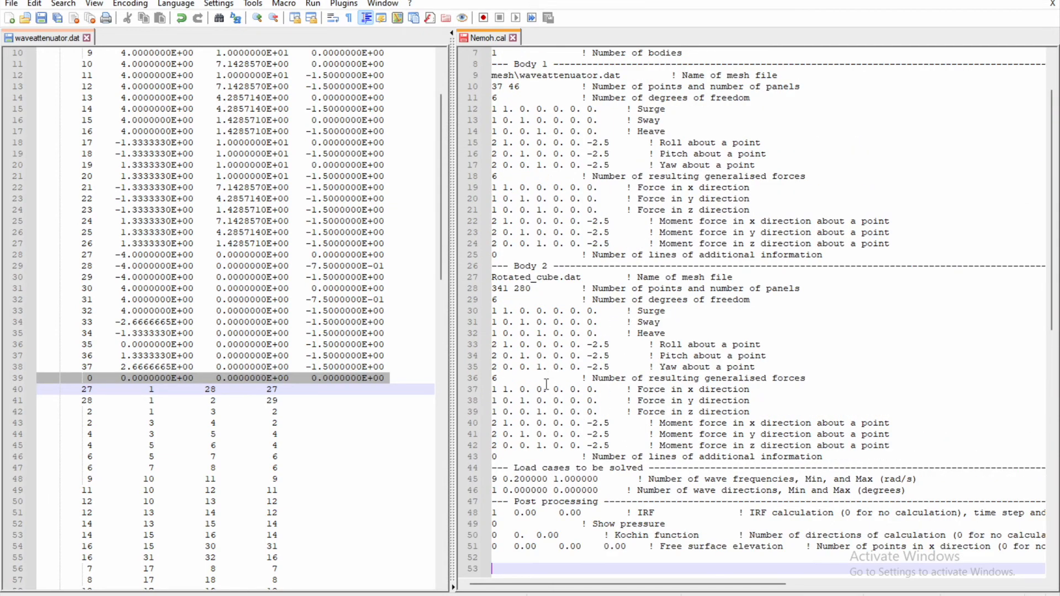
double_click(495, 480)
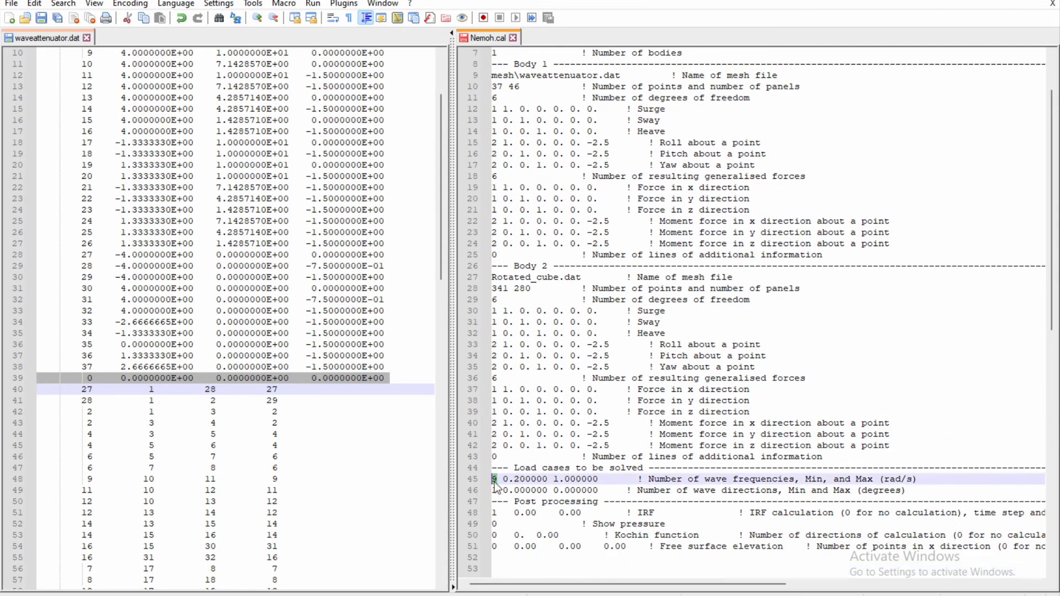
key("Left")
scroll(596, 149, "up", 2)
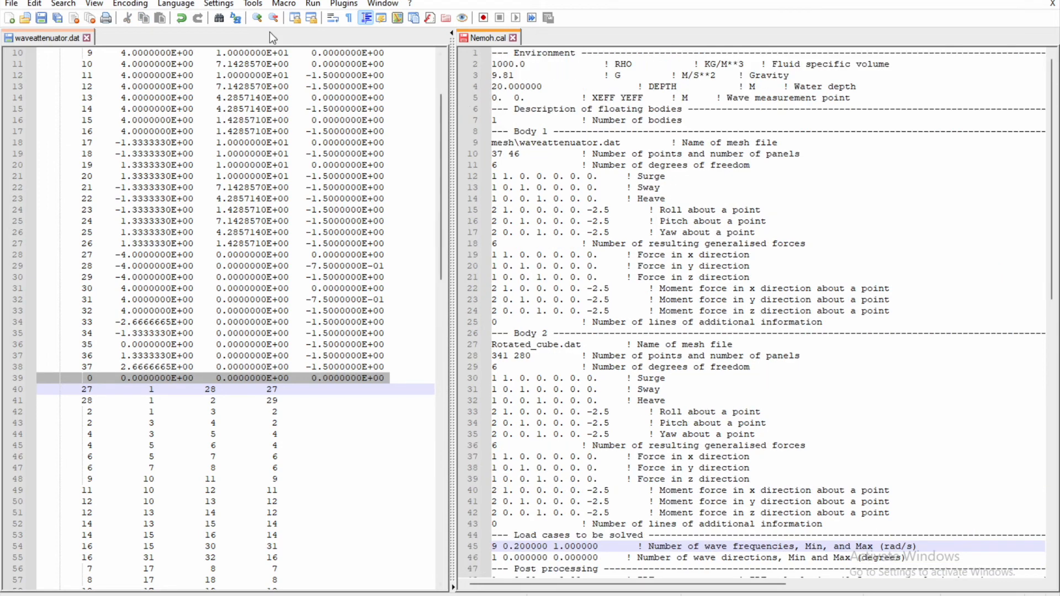
left_click(513, 38)
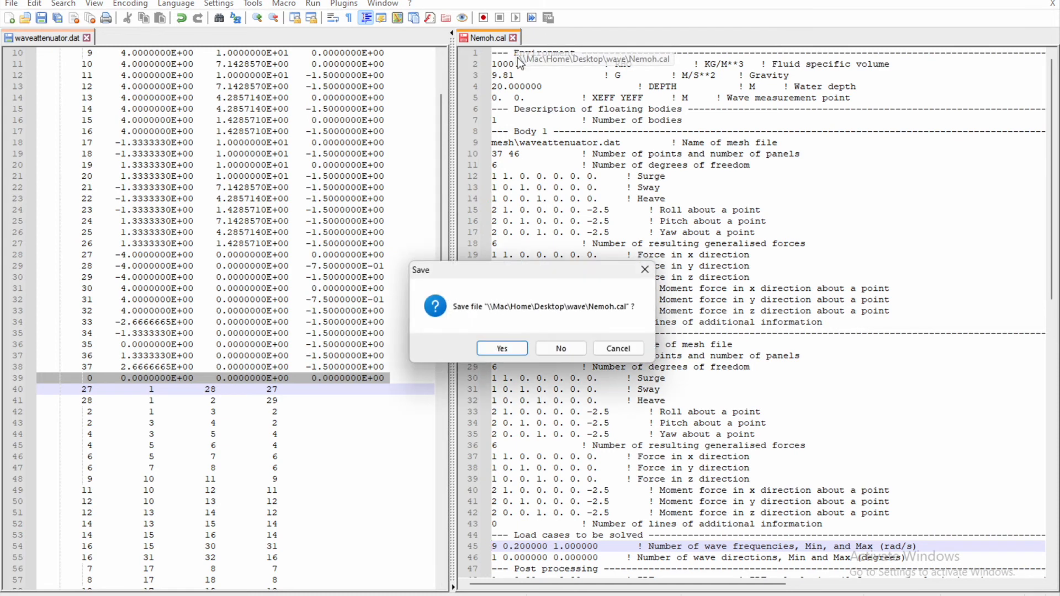
left_click(503, 348)
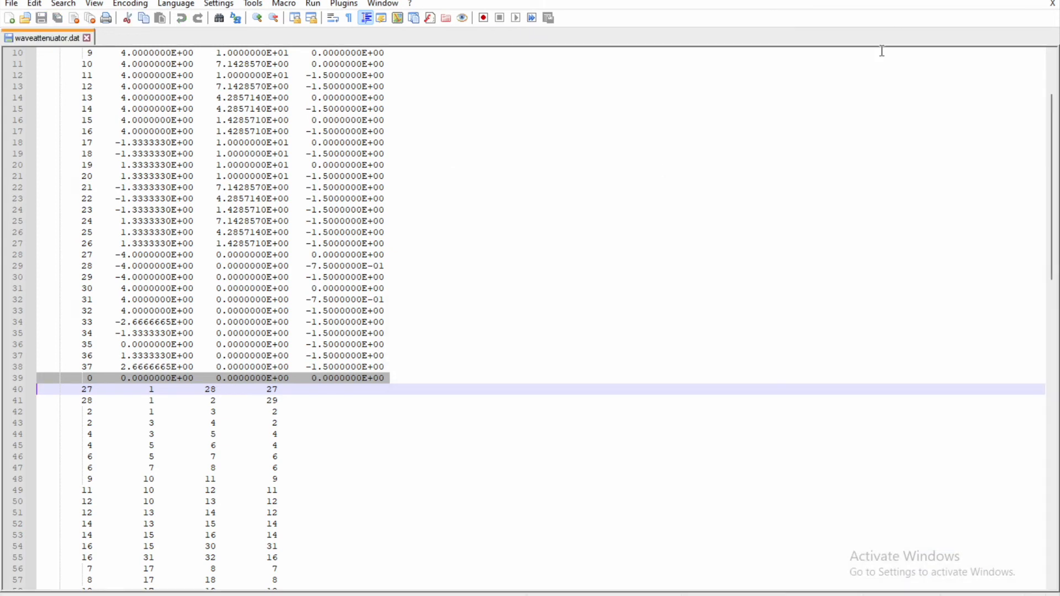
Switch to File Explorer, return to the wave folder and place its window beside the 2Bodies folder window.
left_click(984, 3)
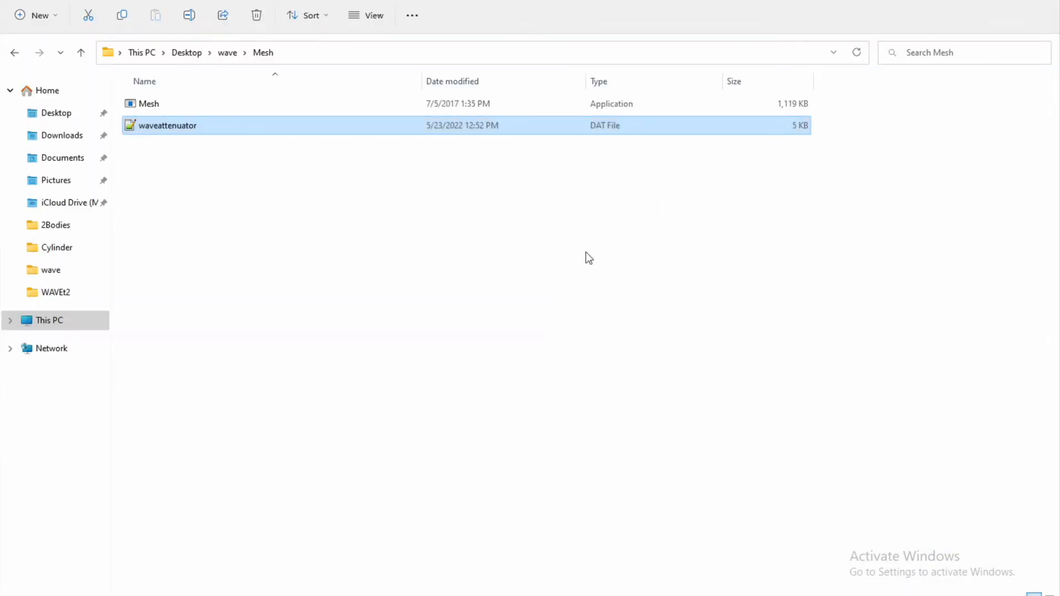
left_click(234, 52)
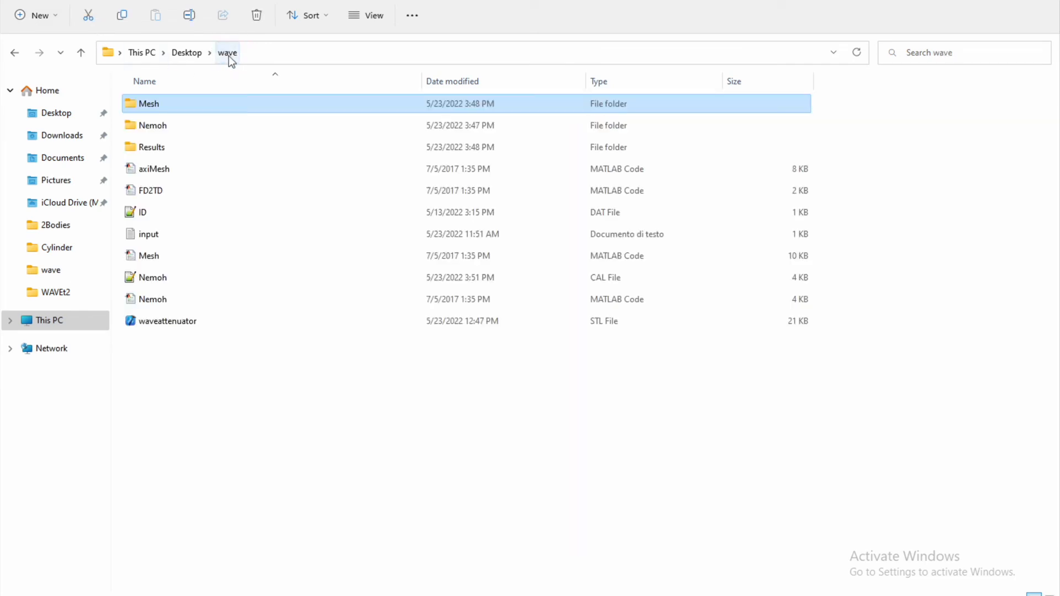
left_click(181, 355)
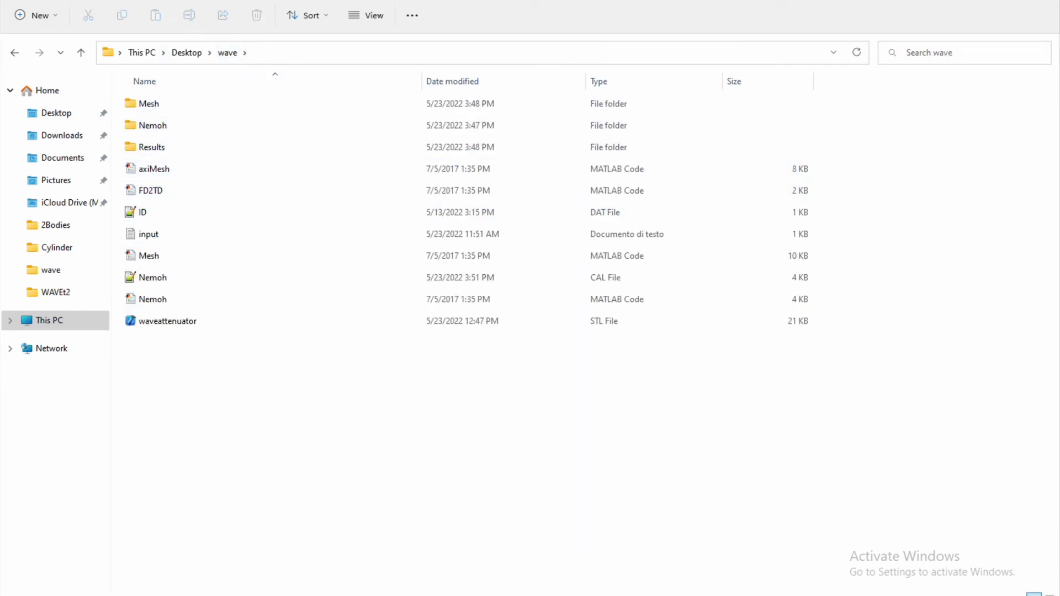
left_click_drag(826, 2, 875, 12)
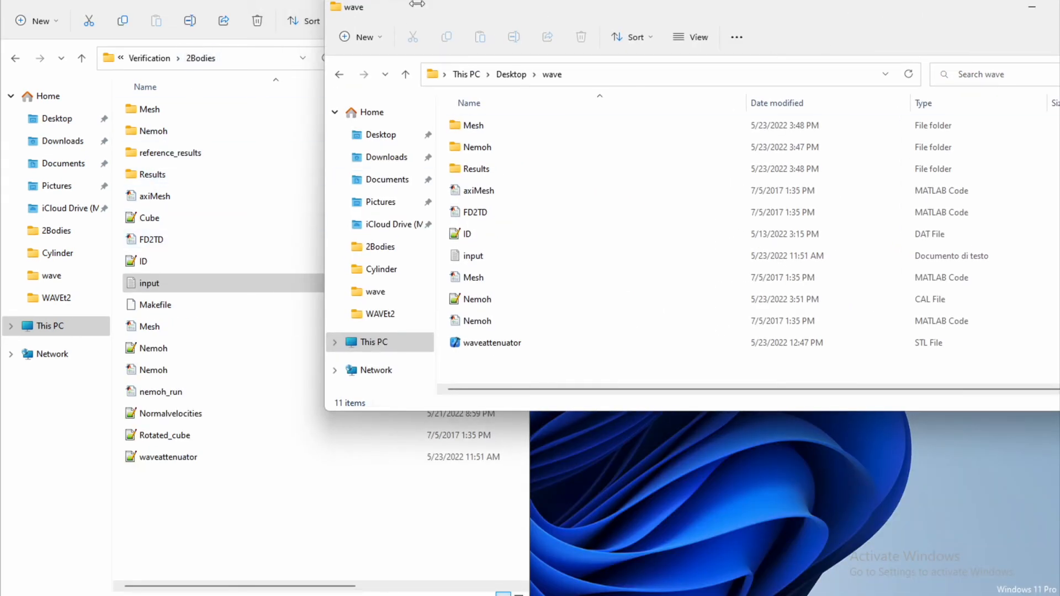
left_click_drag(710, 11, 723, 12)
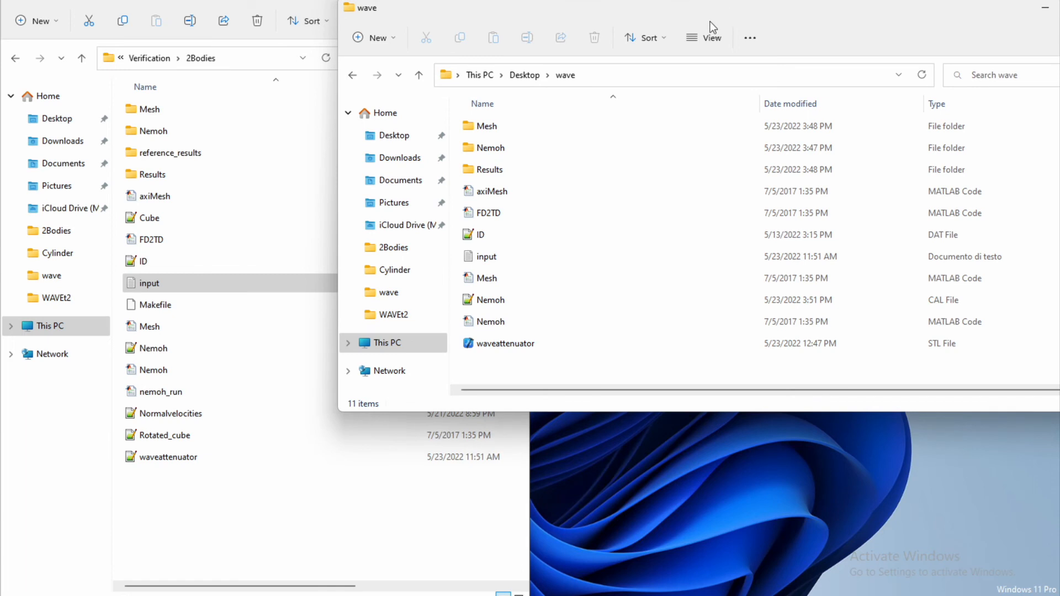
Copy the nemoh_run MATLAB file from the 2Bodies folder into the wave folder.
left_click(173, 525)
left_click(171, 396)
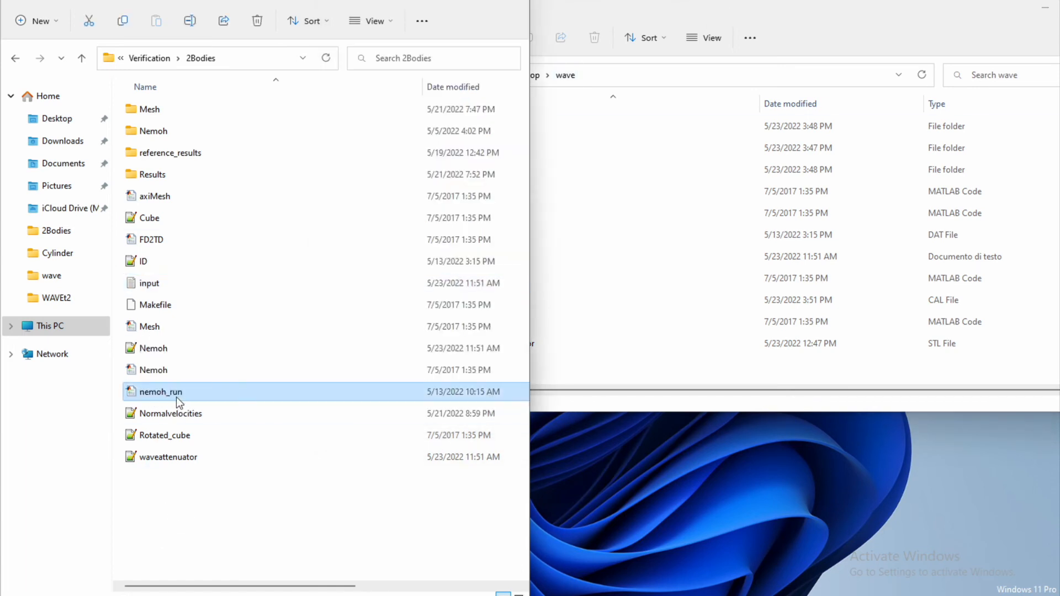
left_click(582, 343)
key("ctrl+v")
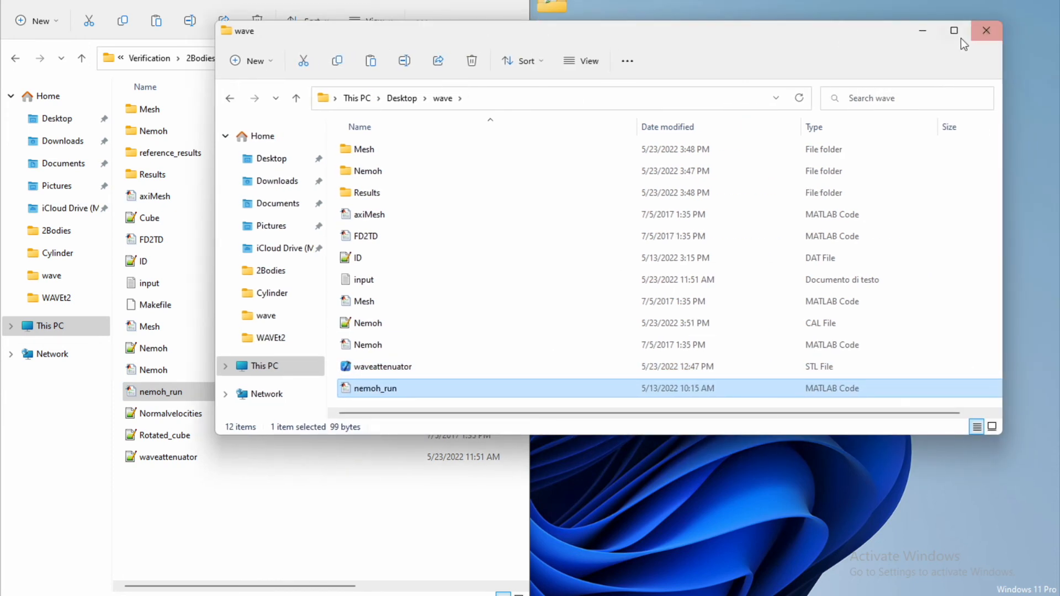
left_click(954, 28)
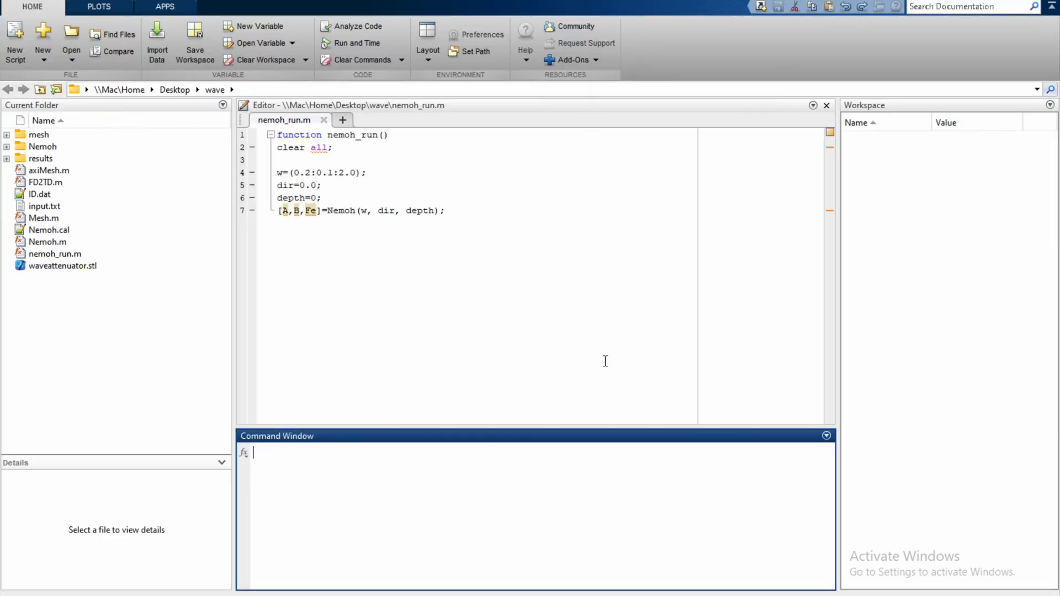
In MATLAB, open Nemoh.m and compare its input descriptions with the w, dir and depth settings in nemoh_run.m.
left_click(75, 296)
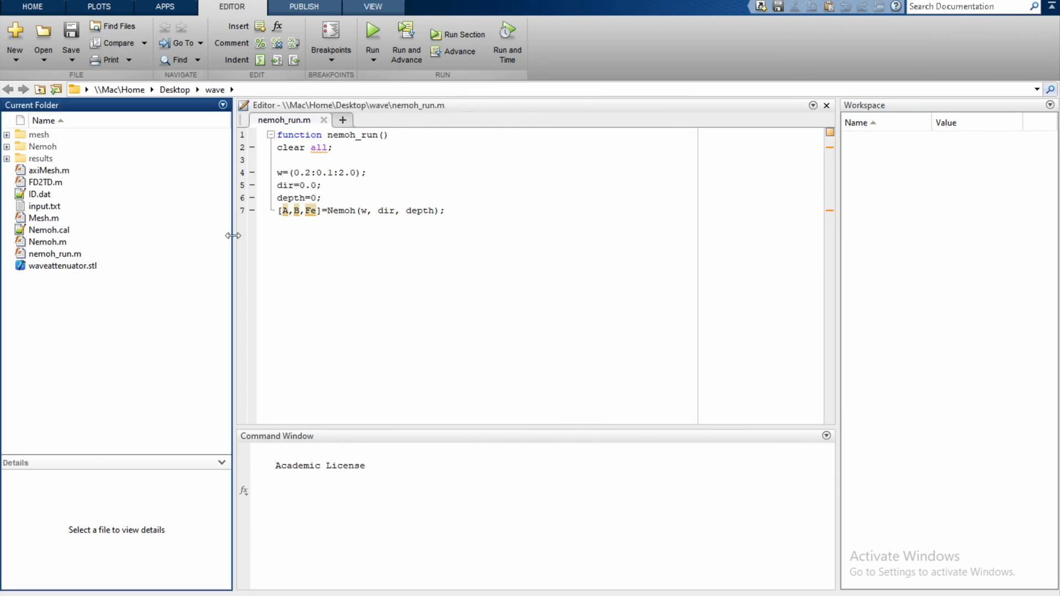
double_click(48, 241)
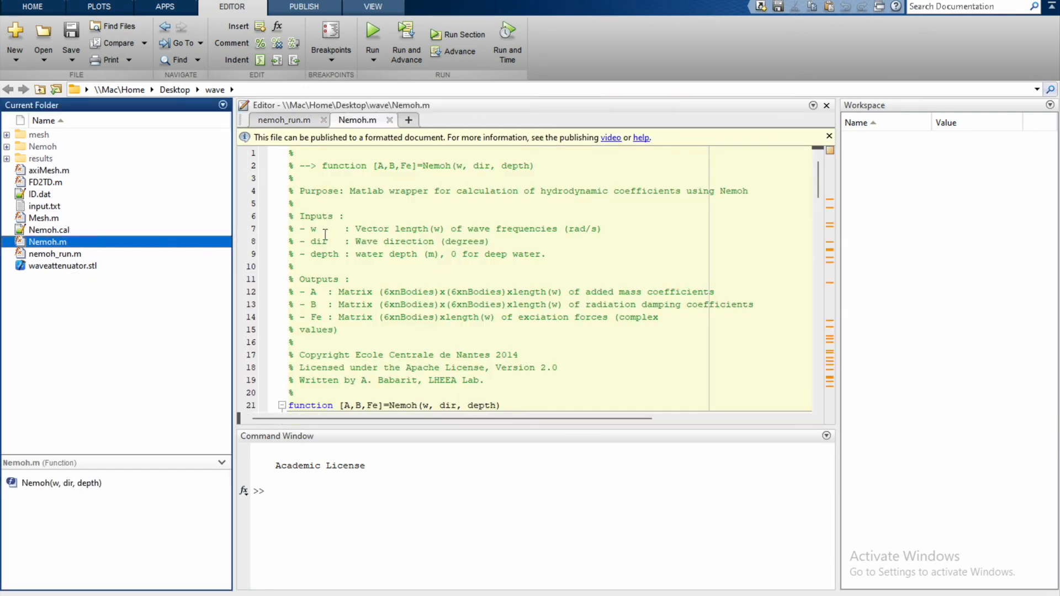
left_click(289, 123)
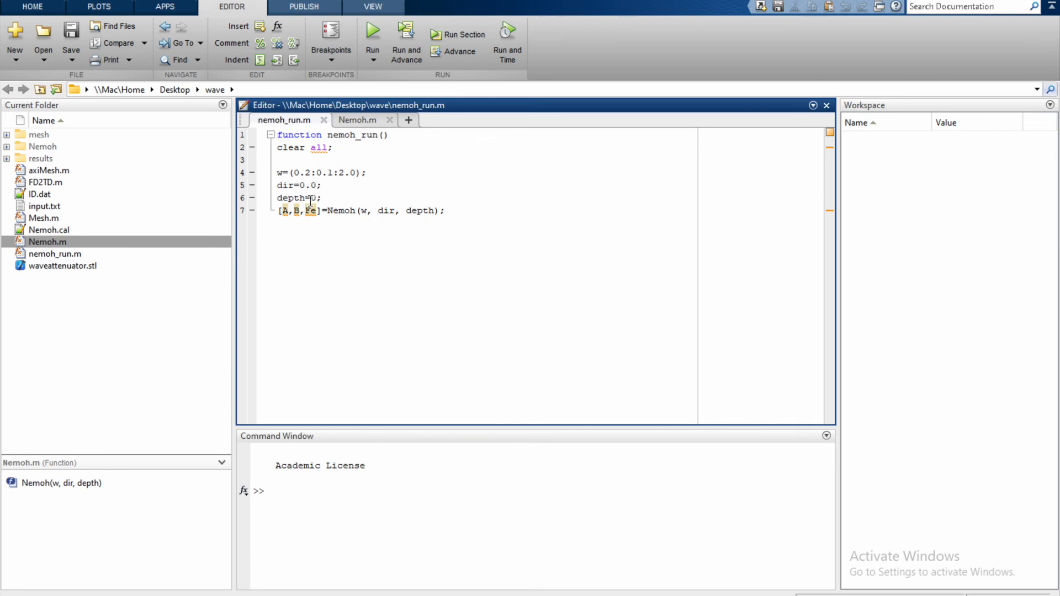
left_click(361, 122)
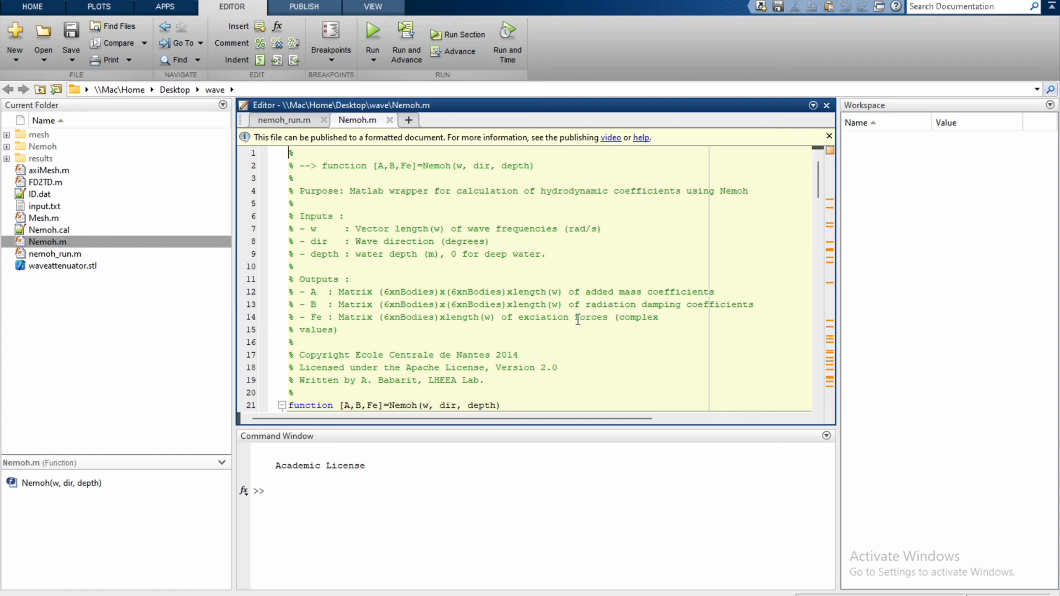
left_click(296, 121)
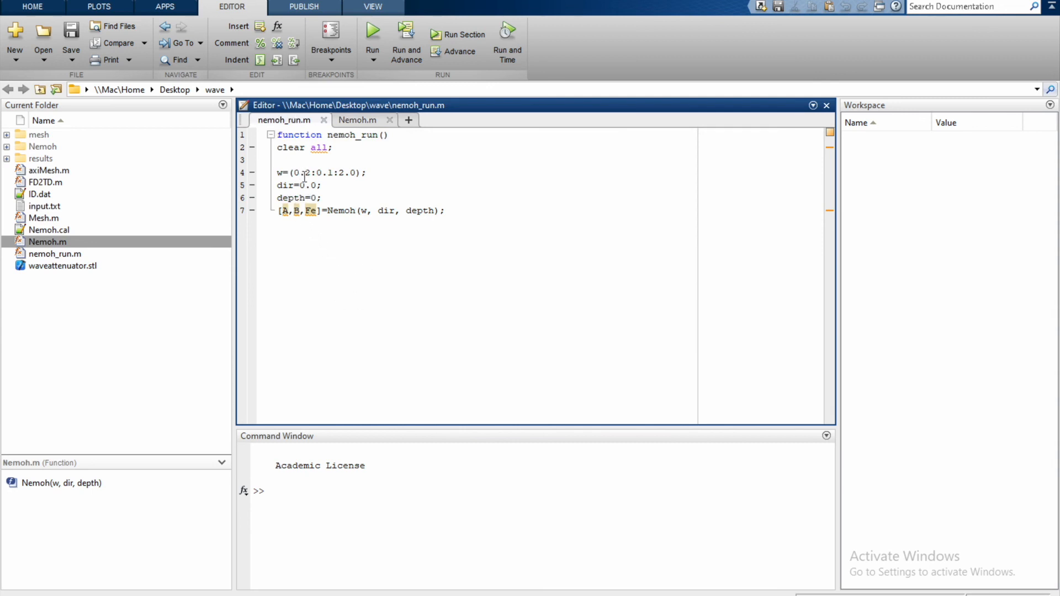
Run nemoh_run.m and open the Results folder inside the wave folder in File Explorer.
left_click(371, 33)
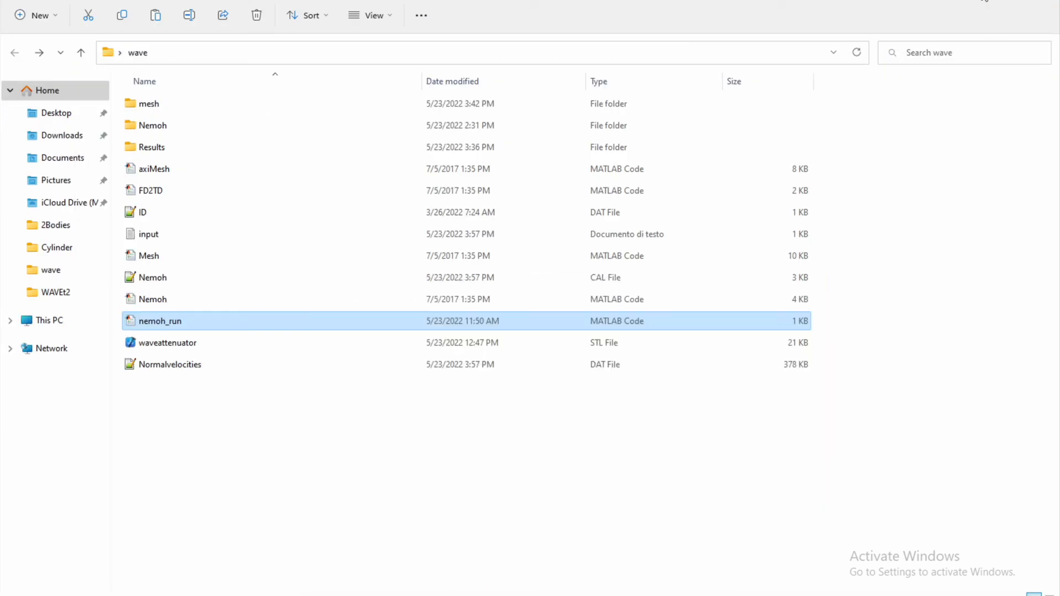
left_click(370, 410)
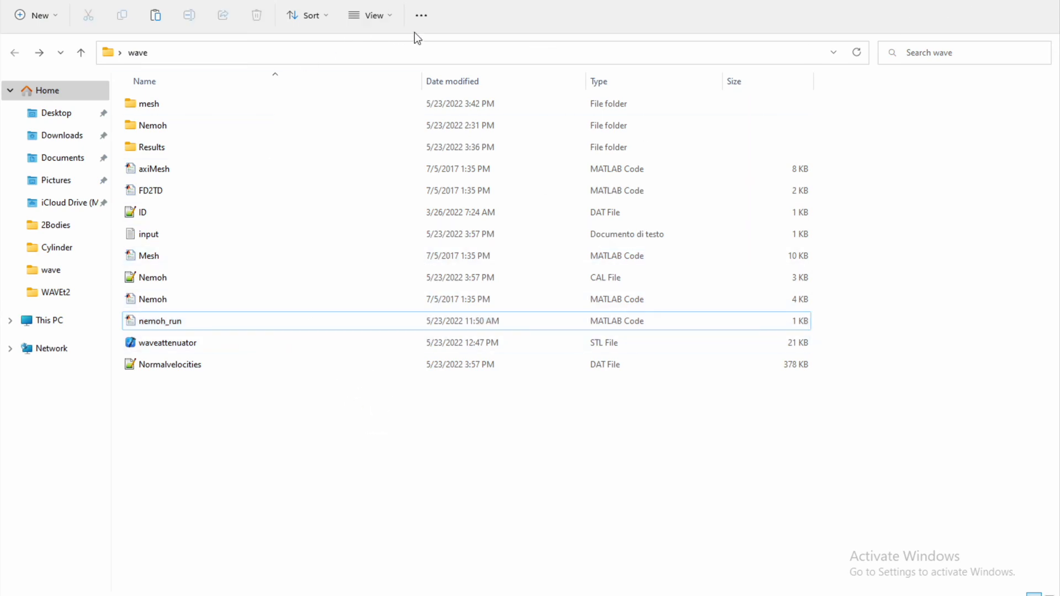
double_click(248, 145)
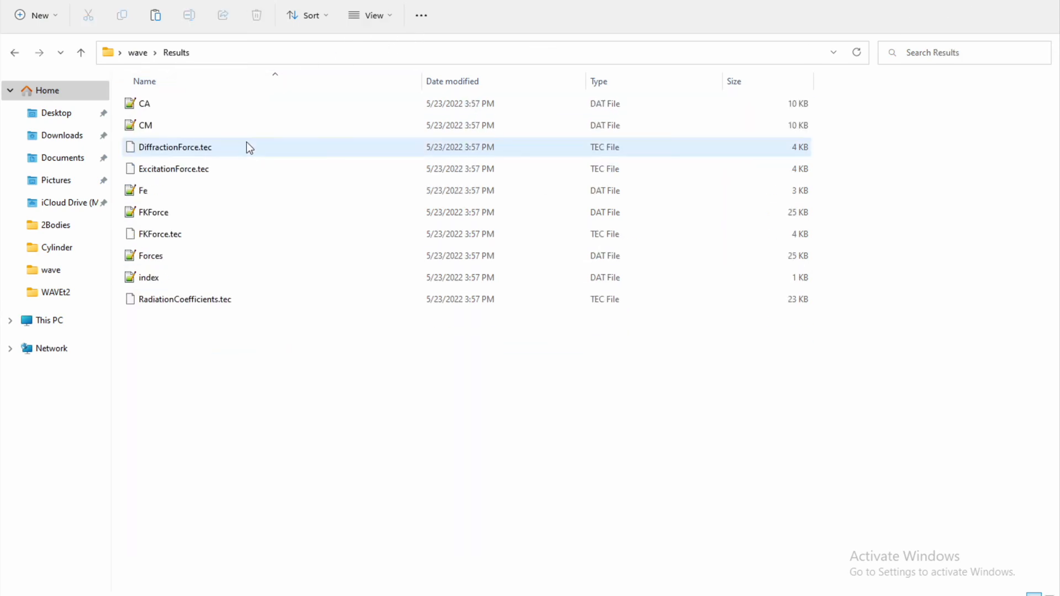